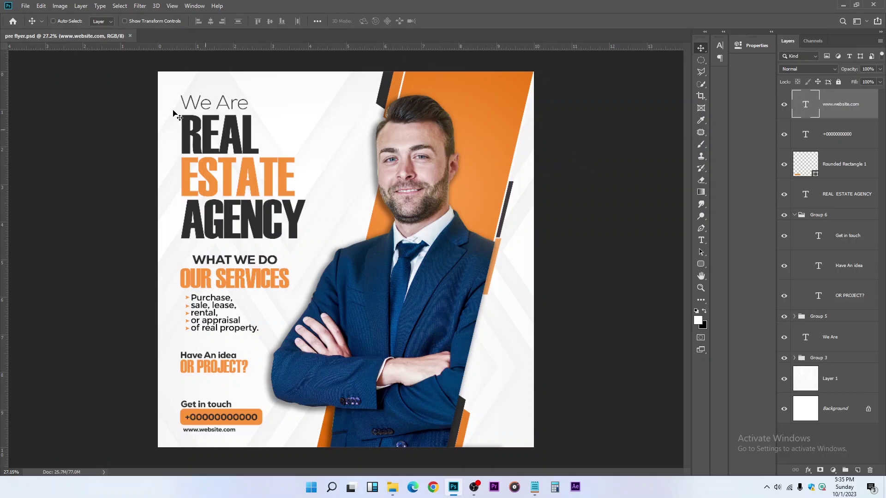
# Start a new document with the 10 × 10 inch, 300 ppi preset.
pyautogui.click(26, 6)
pyautogui.click(35, 15)
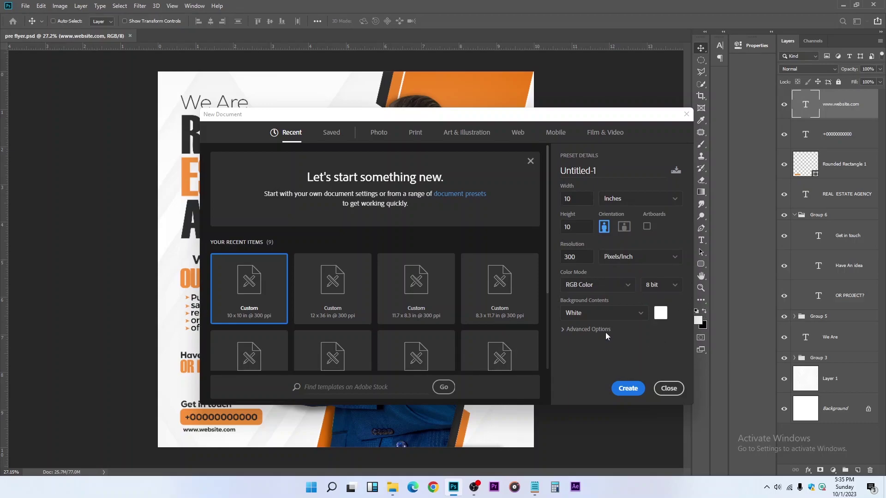
# Create the blank 10 × 10 inch Untitled-1 document and fit it on screen.
pyautogui.click(624, 388)
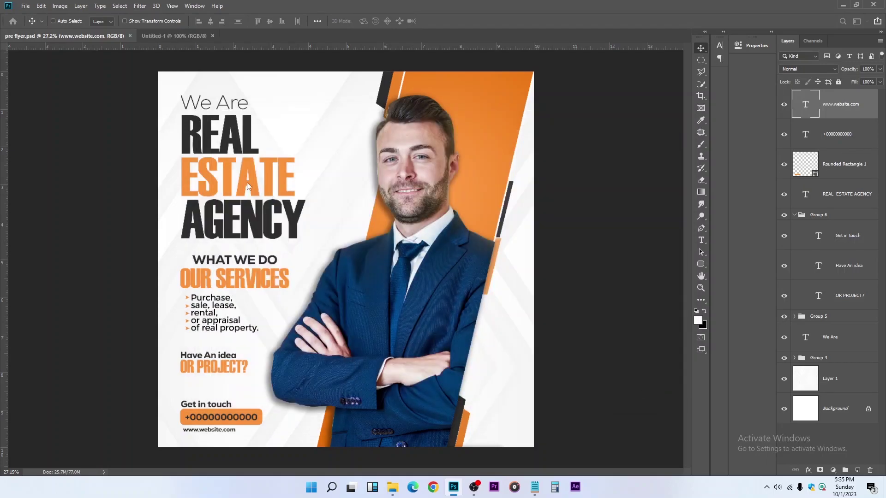
pyautogui.press('z')
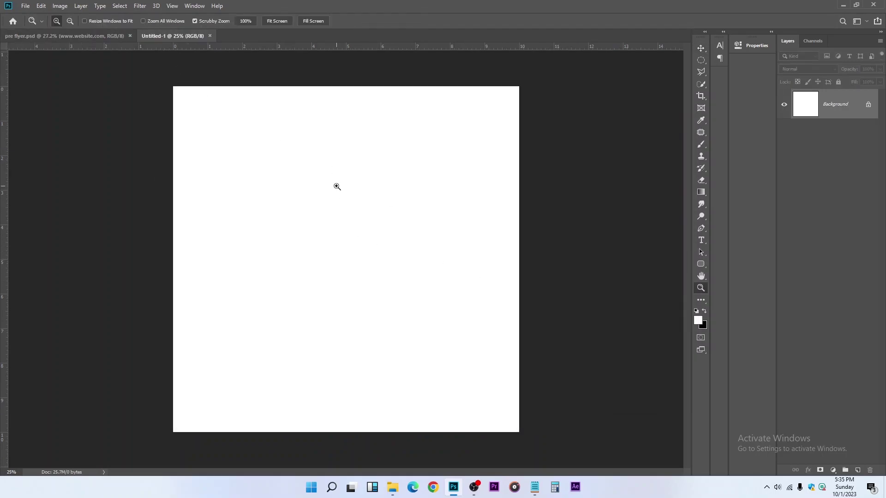
pyautogui.rightClick(337, 186)
pyautogui.click(365, 192)
pyautogui.click(701, 48)
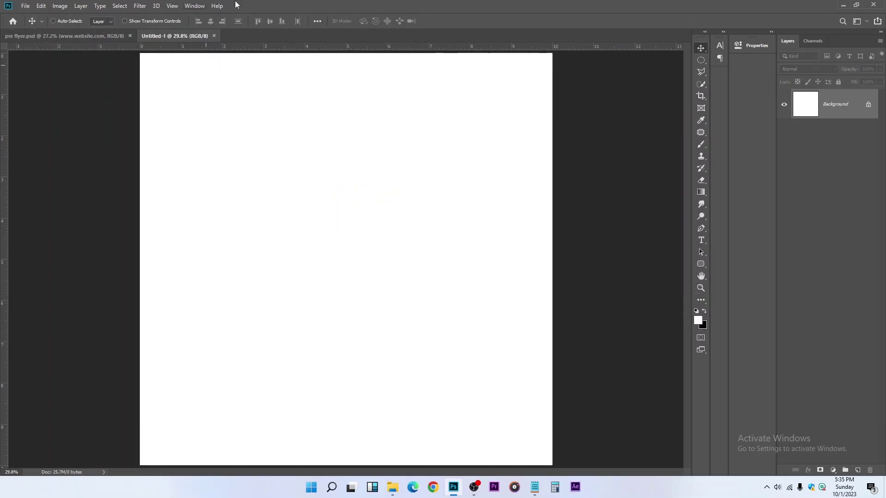
pyautogui.click(700, 288)
pyautogui.rightClick(300, 127)
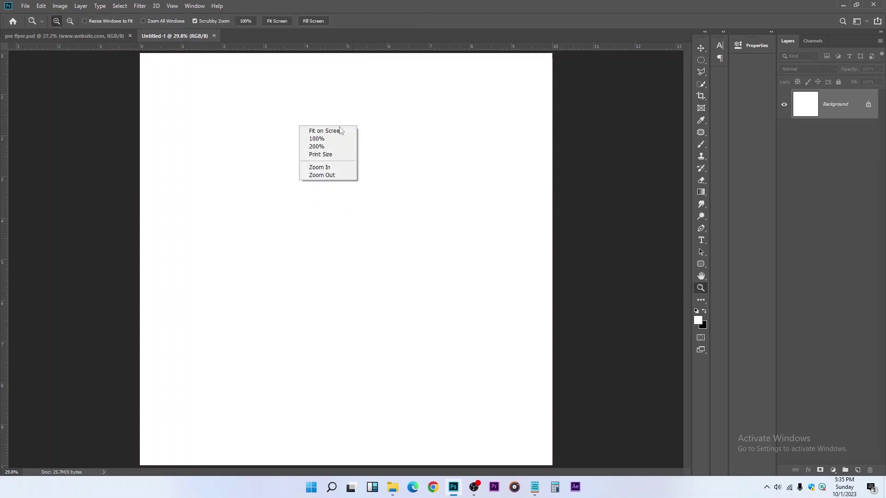
pyautogui.click(340, 131)
pyautogui.rightClick(322, 138)
pyautogui.click(341, 141)
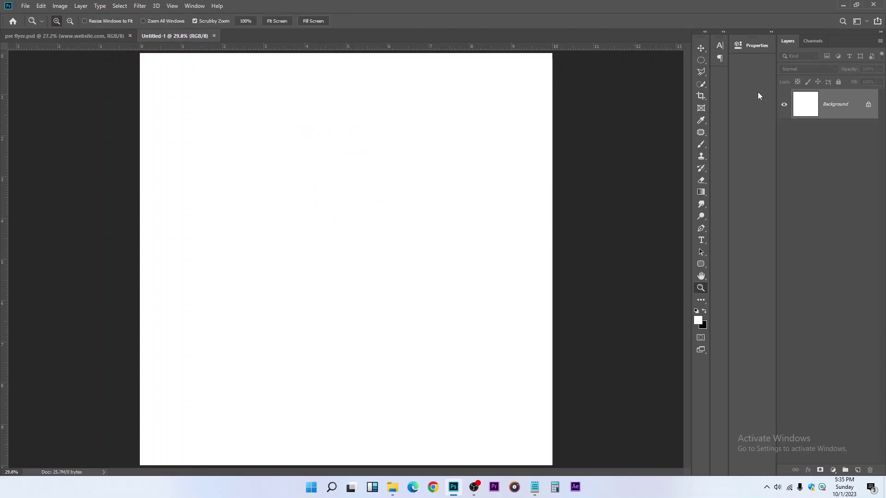
pyautogui.click(701, 48)
pyautogui.click(26, 5)
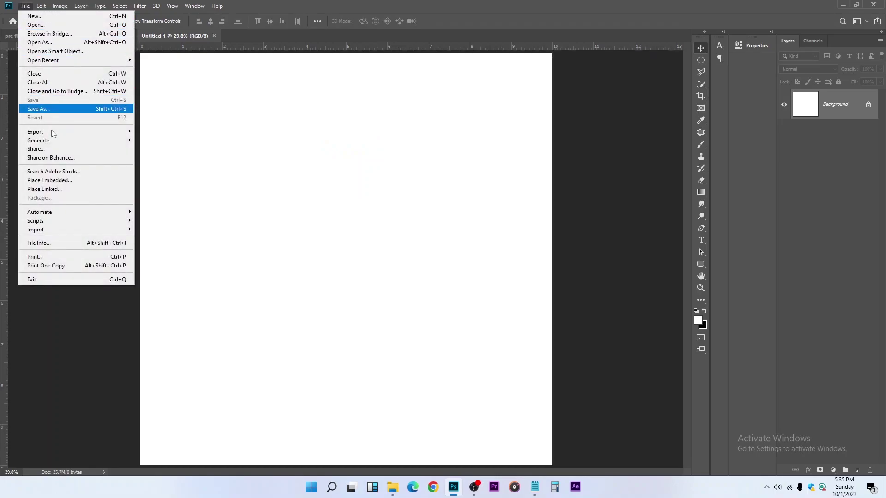
# Place the 3433814 image from Downloads and stretch it to fill the whole canvas.
pyautogui.click(54, 181)
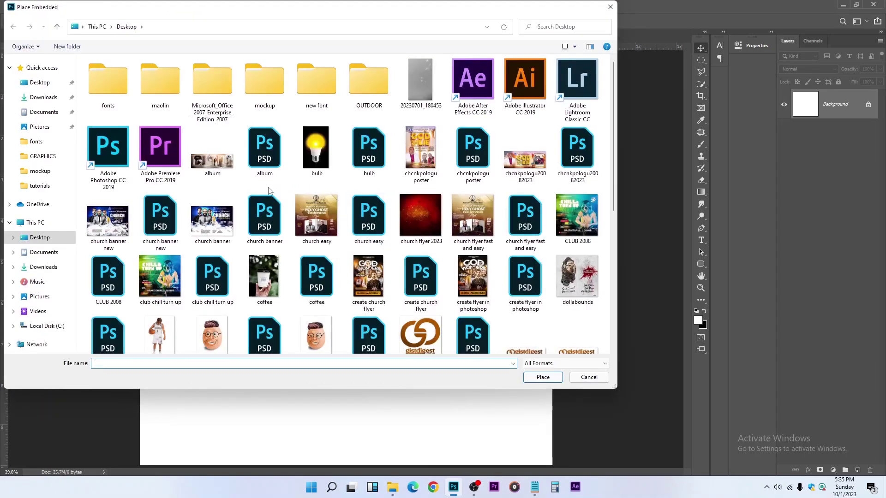
pyautogui.click(31, 98)
pyautogui.scroll(-10, 277, 176)
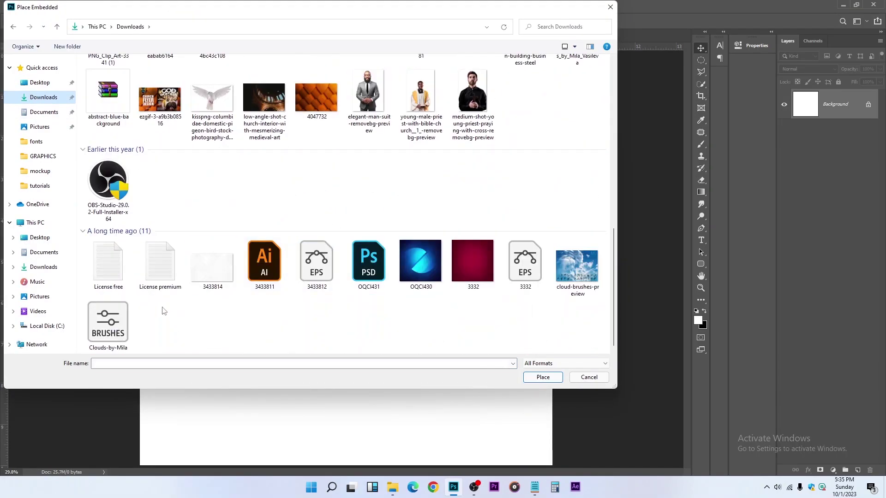
pyautogui.click(213, 266)
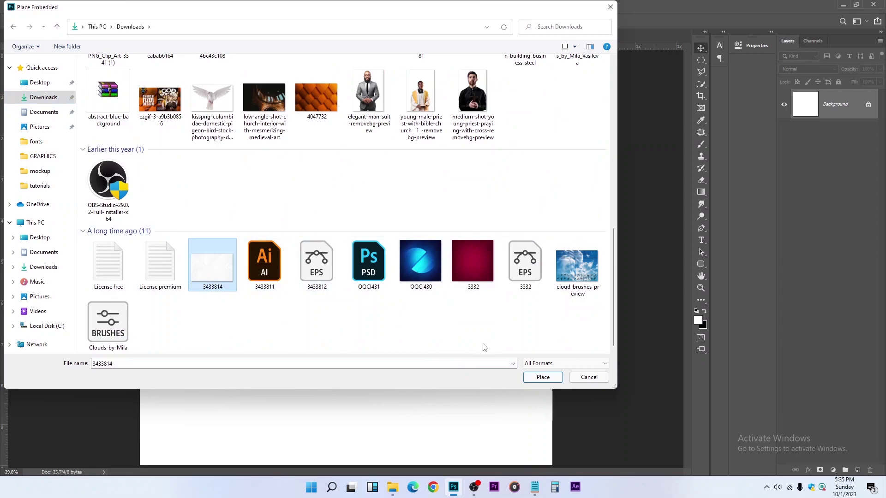
pyautogui.click(532, 377)
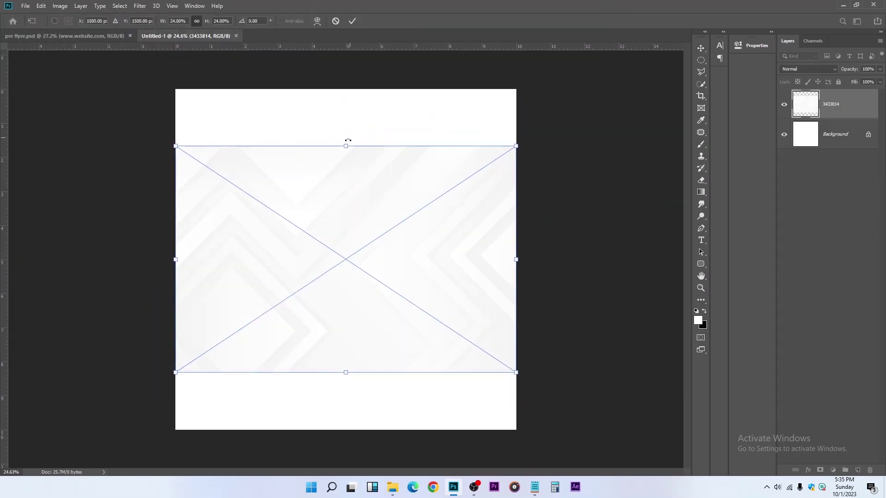
pyautogui.moveTo(346, 144); pyautogui.dragTo(345, 81)
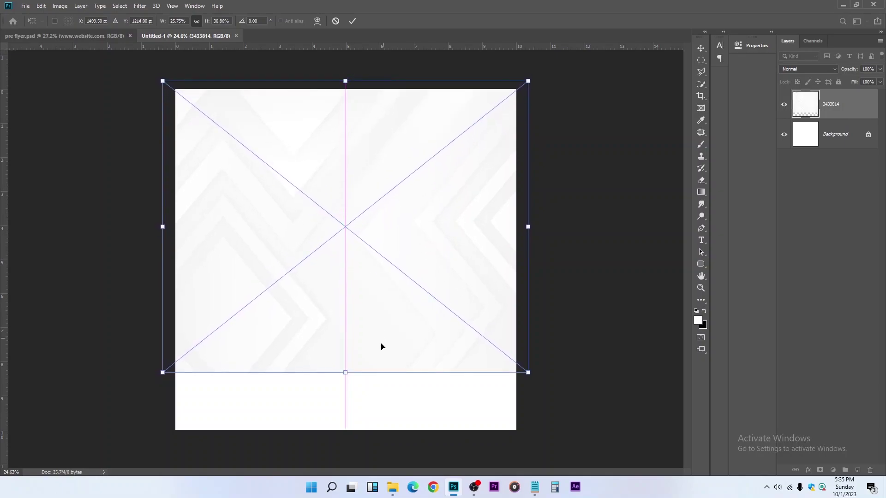
pyautogui.moveTo(347, 374); pyautogui.dragTo(344, 431)
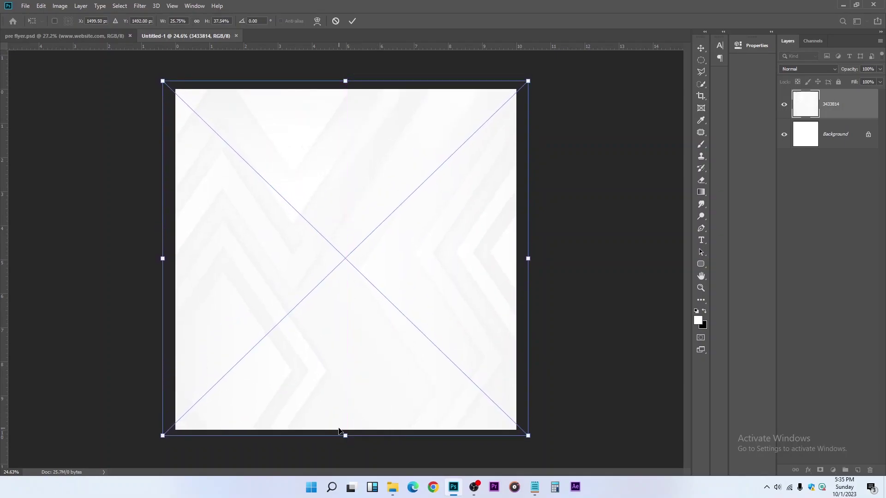
pyautogui.press('Return')
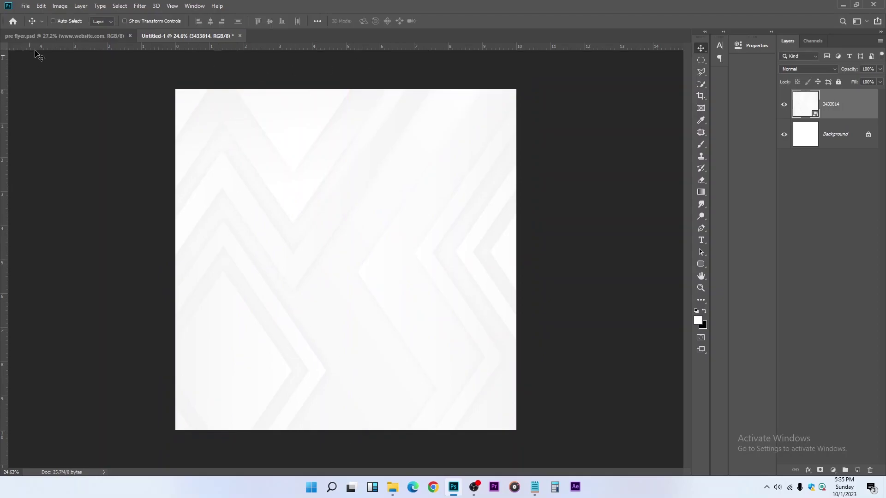
# Close the pre flyer document and place the businessman cutout image into Untitled-1.
pyautogui.click(45, 41)
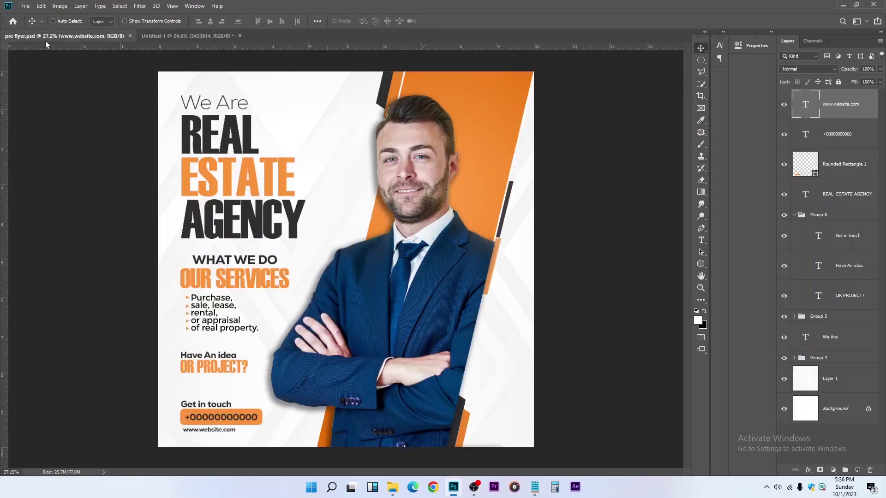
pyautogui.click(130, 35)
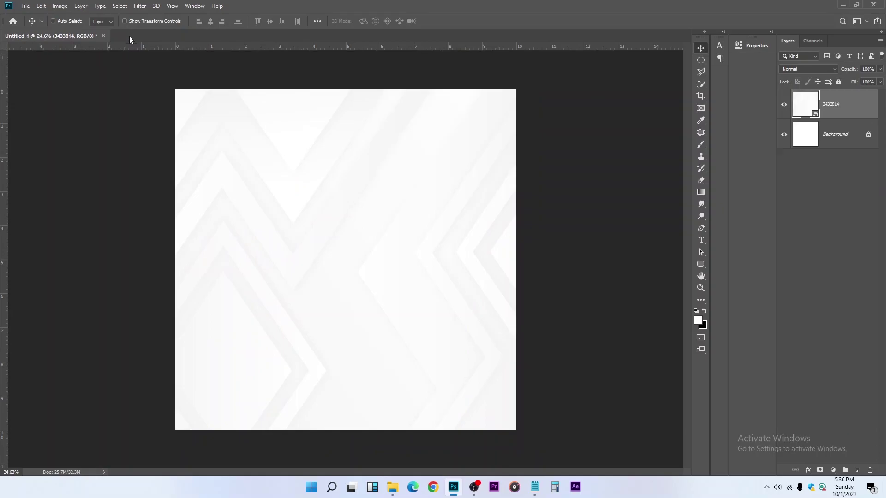
pyautogui.click(25, 5)
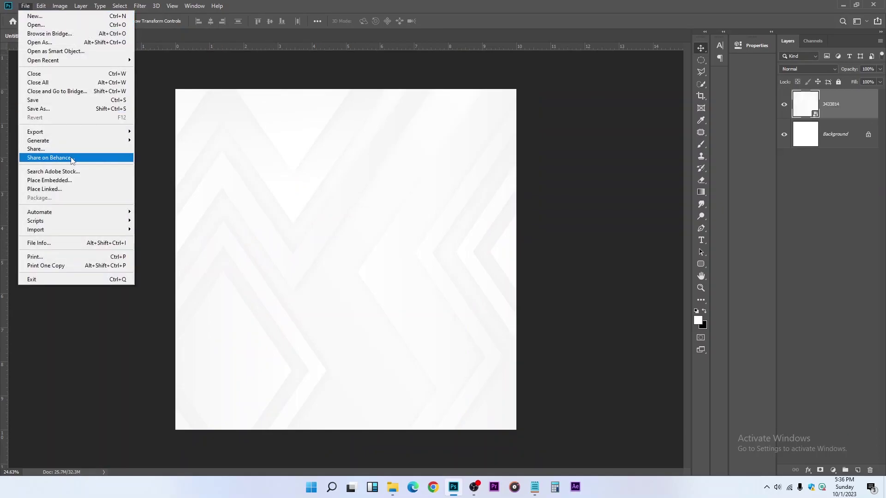
pyautogui.click(61, 180)
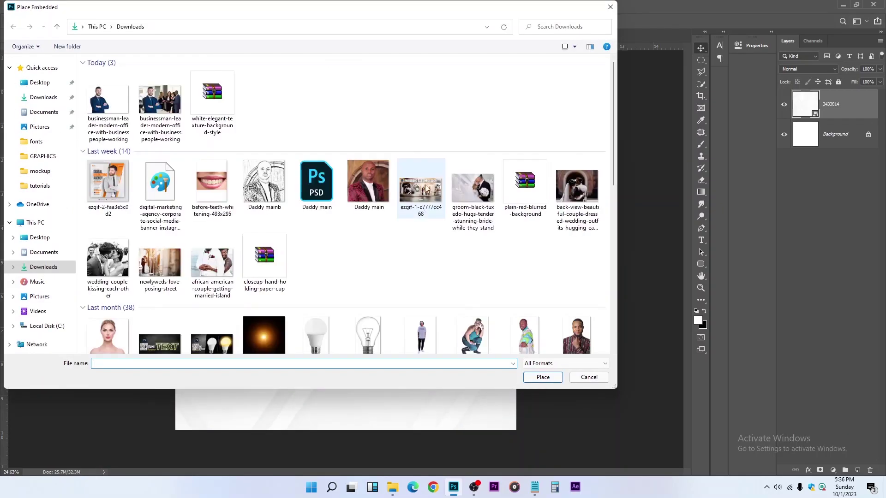
pyautogui.click(108, 99)
pyautogui.click(543, 377)
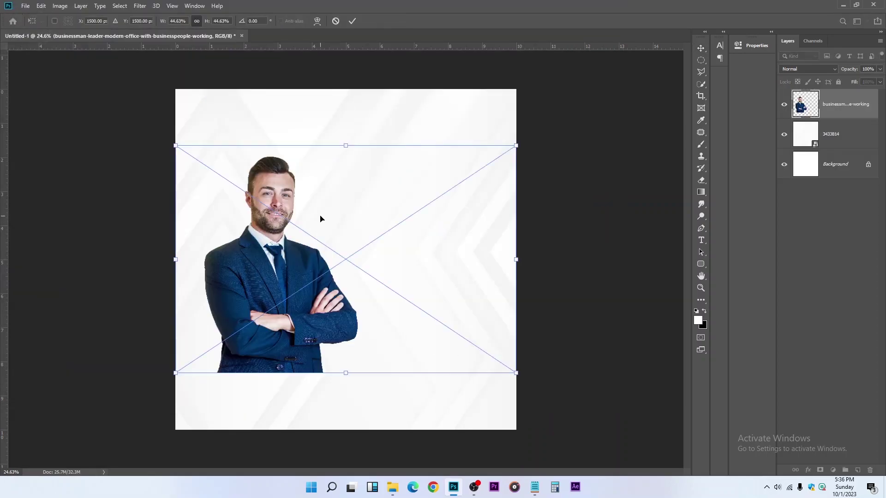
# Flip the businessman horizontally and position him on the left side of the page.
pyautogui.rightClick(322, 216)
pyautogui.click(364, 323)
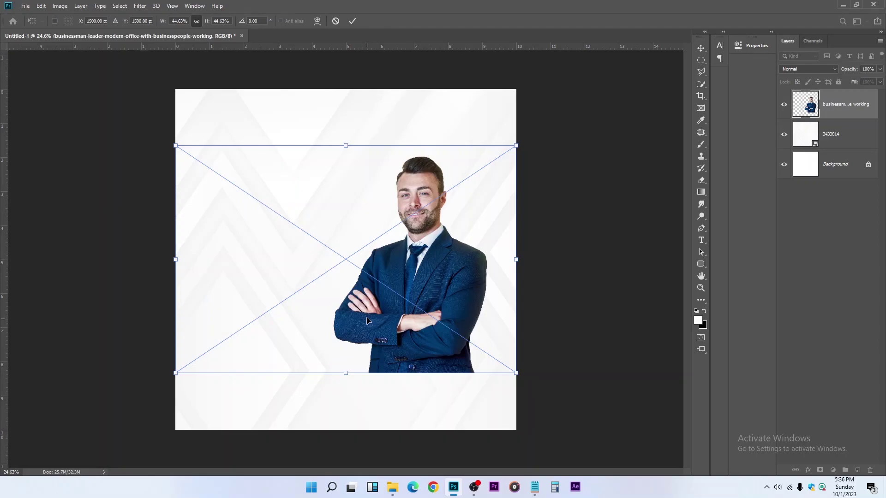
pyautogui.press('Return')
pyautogui.moveTo(409, 276); pyautogui.dragTo(267, 285)
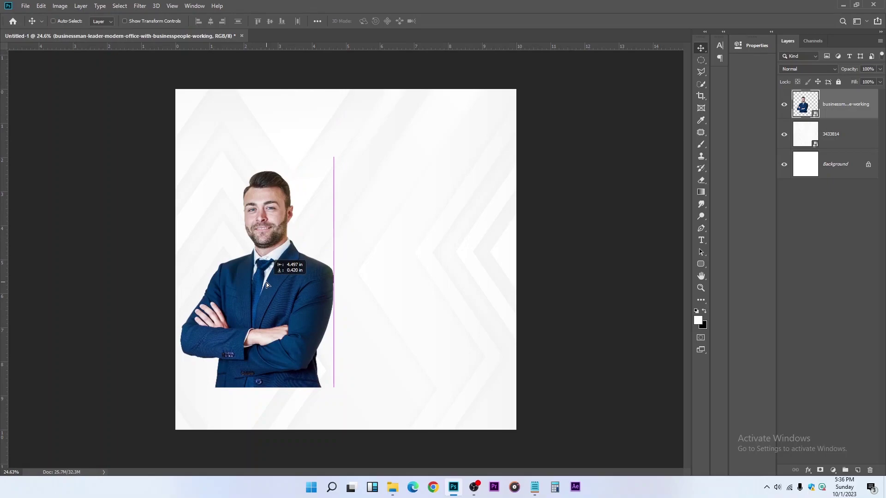
pyautogui.moveTo(266, 285); pyautogui.dragTo(276, 282)
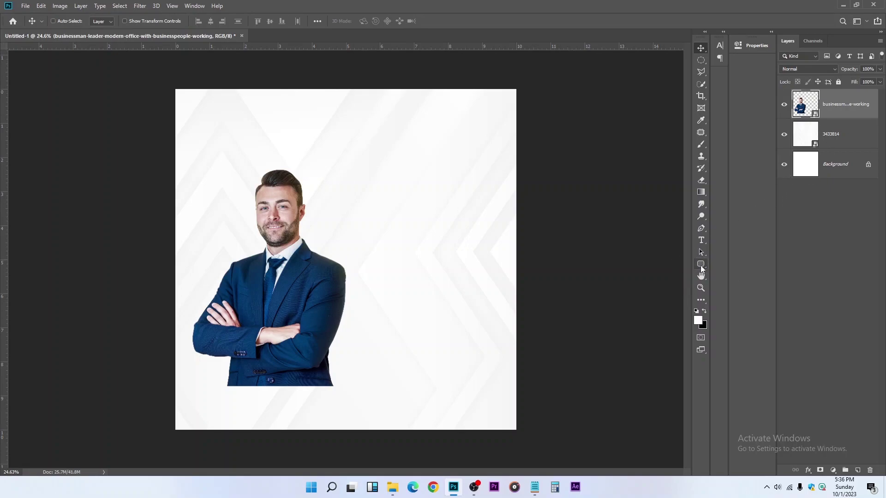
pyautogui.moveTo(700, 265); pyautogui.dragTo(743, 264)
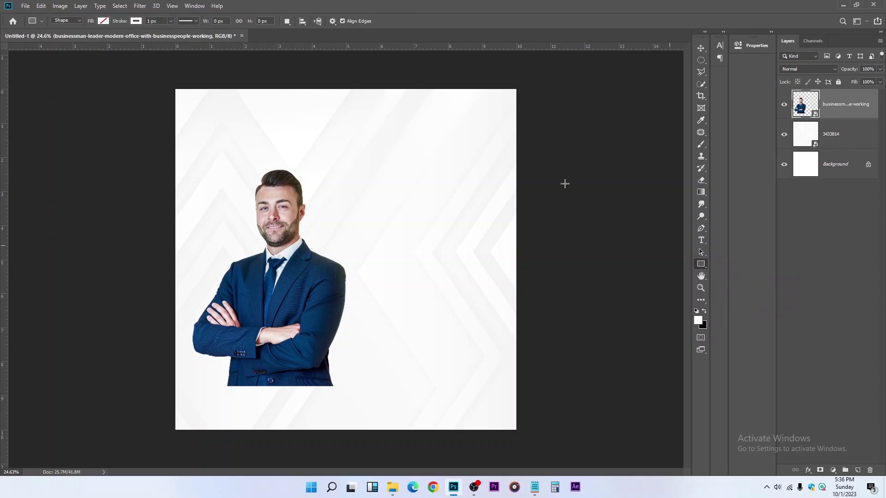
# Draw a tall rectangle right of the businessman filled with the orange gradient preset.
pyautogui.moveTo(361, 77); pyautogui.dragTo(487, 443)
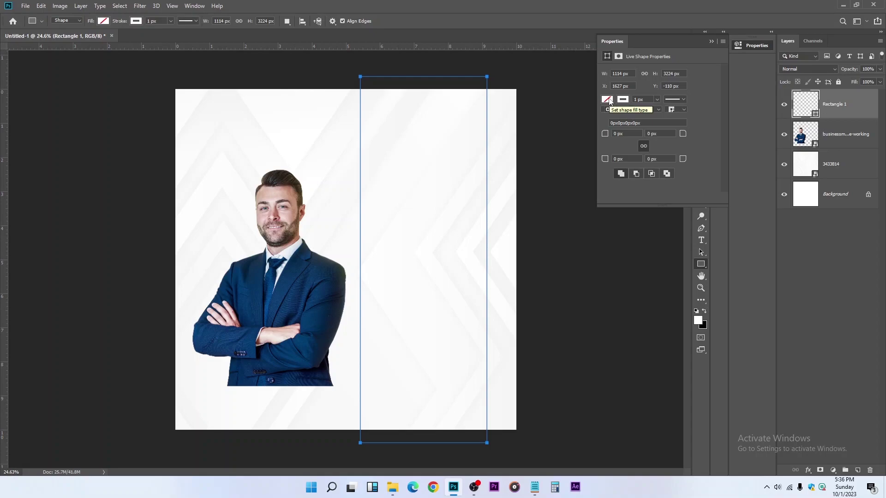
pyautogui.click(607, 100)
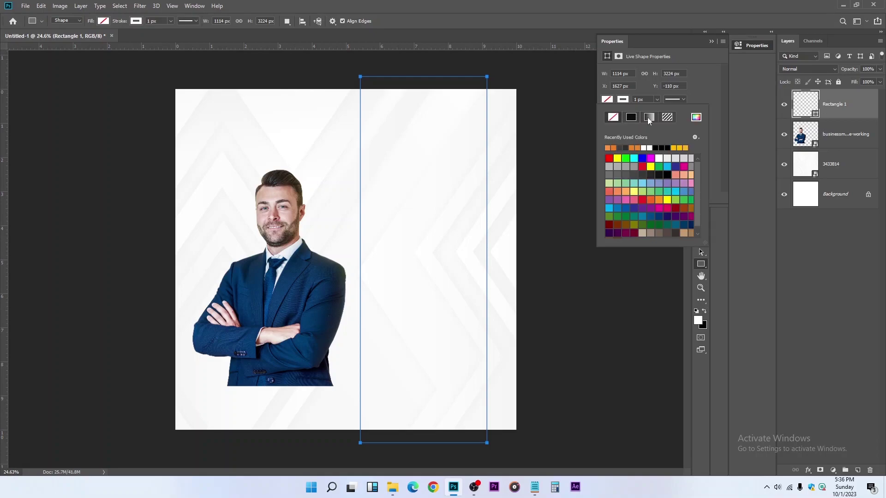
pyautogui.click(647, 117)
pyautogui.scroll(-2, 685, 159)
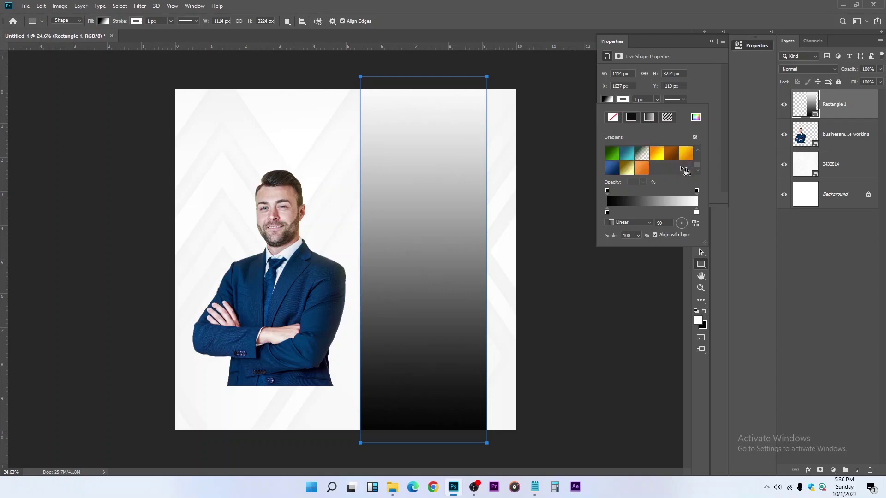
pyautogui.click(641, 168)
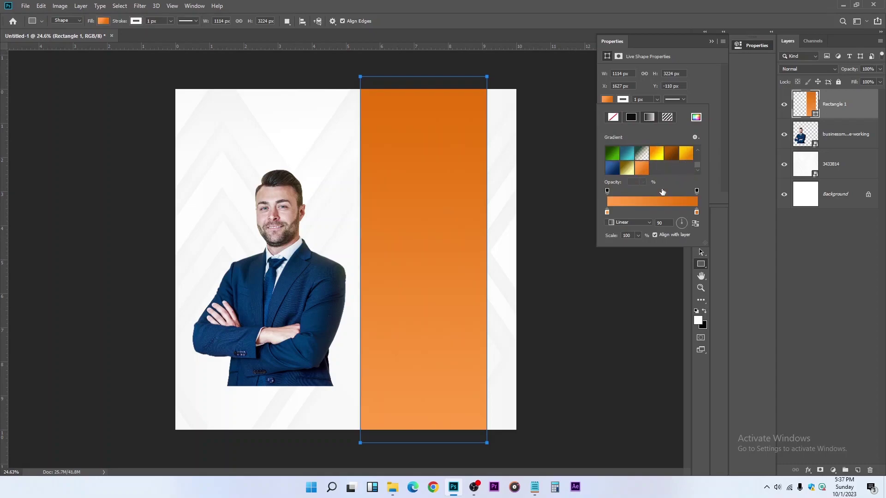
pyautogui.click(103, 22)
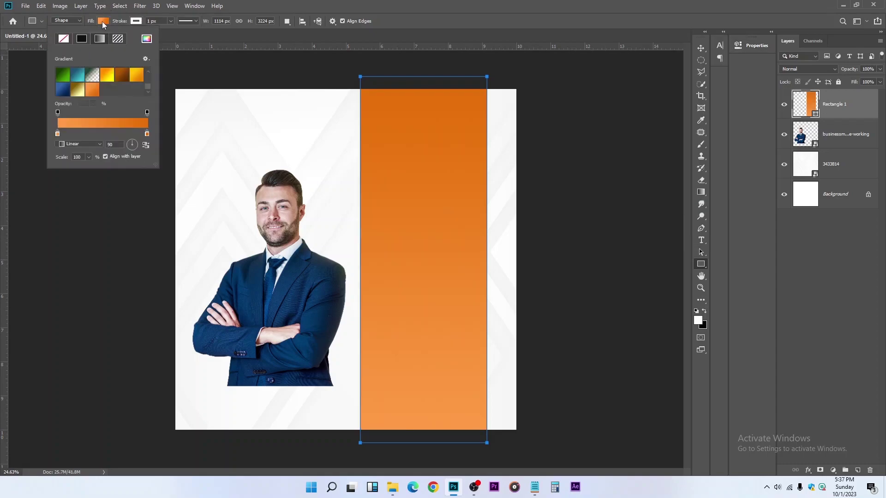
pyautogui.click(102, 22)
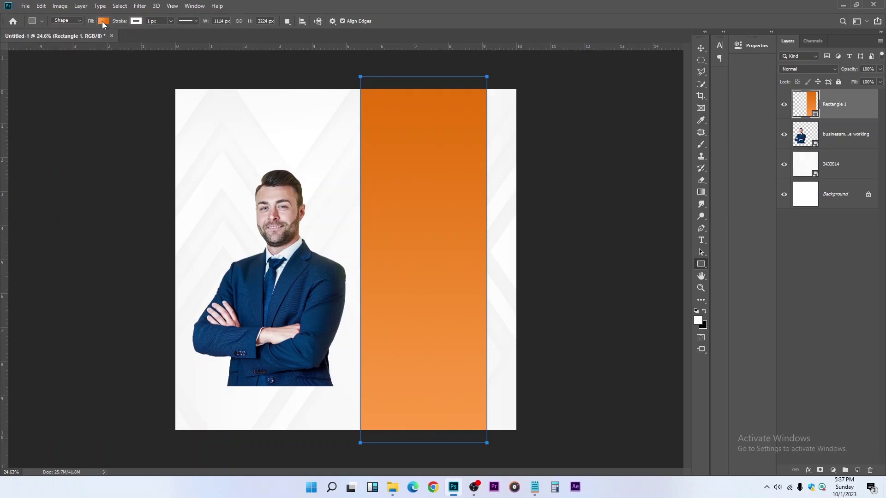
pyautogui.click(815, 115)
# Set Rectangle 1's gradient stops to ff9d46 and e66f07 in the Gradient Editor.
pyautogui.doubleClick(815, 115)
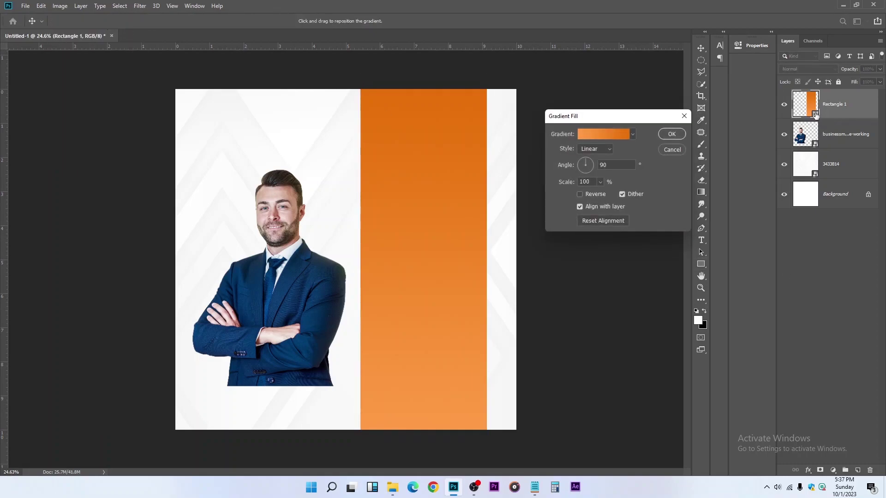
pyautogui.moveTo(582, 117); pyautogui.dragTo(659, 107)
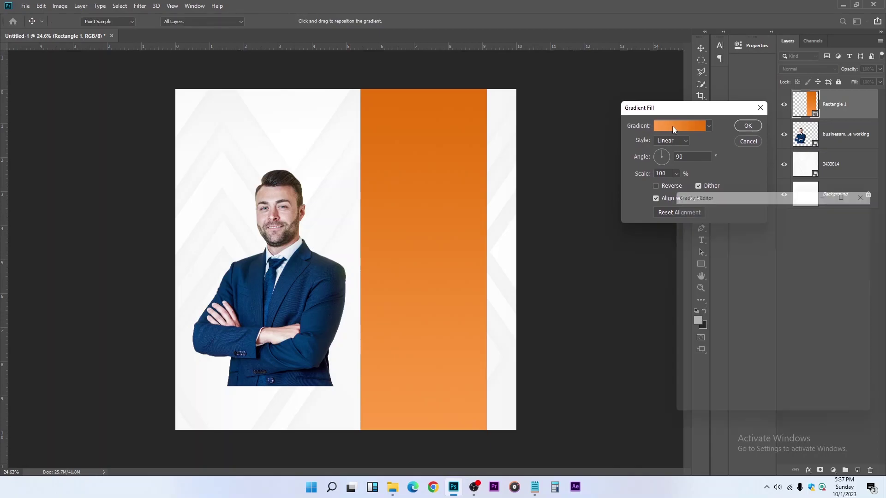
pyautogui.click(672, 126)
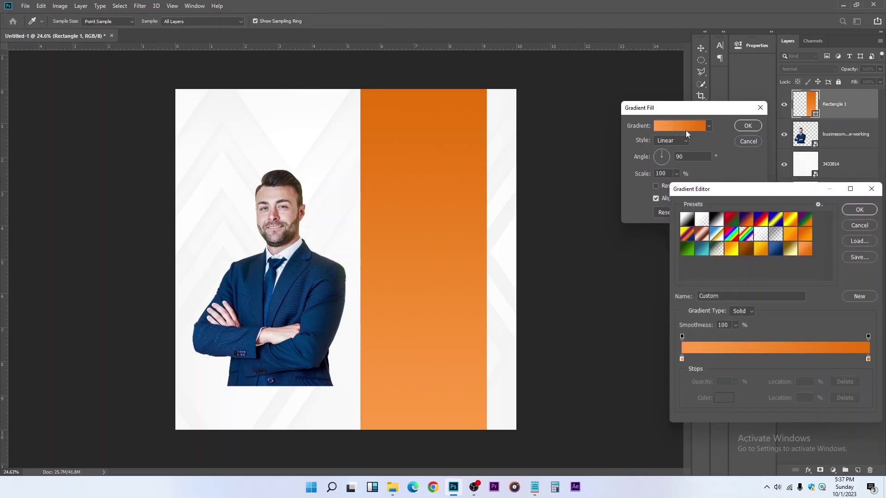
pyautogui.click(681, 359)
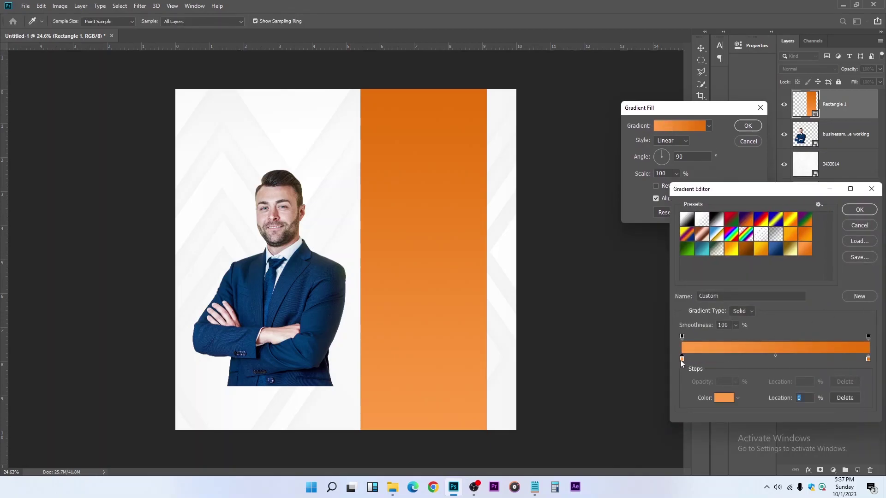
pyautogui.click(724, 399)
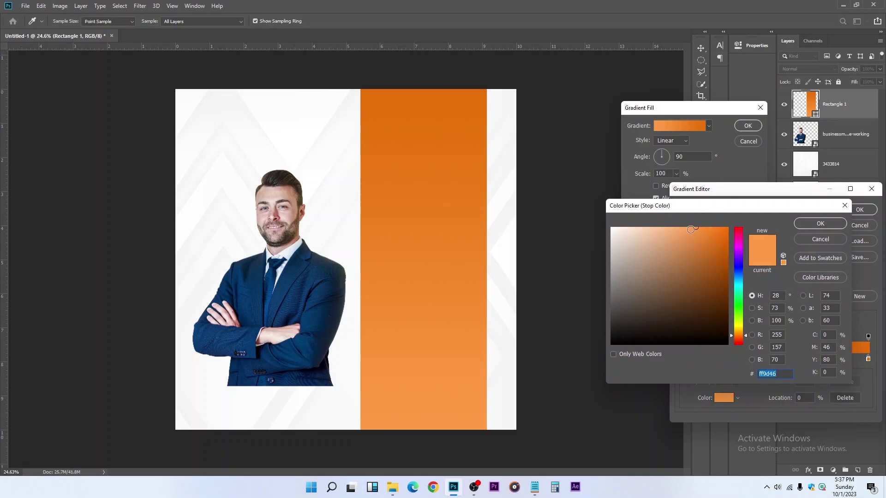
pyautogui.click(781, 376)
pyautogui.click(821, 223)
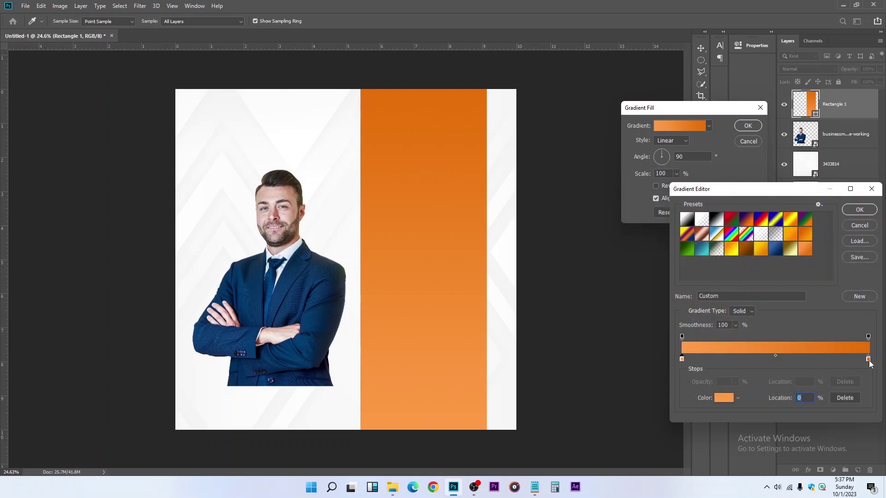
pyautogui.click(868, 359)
pyautogui.click(726, 398)
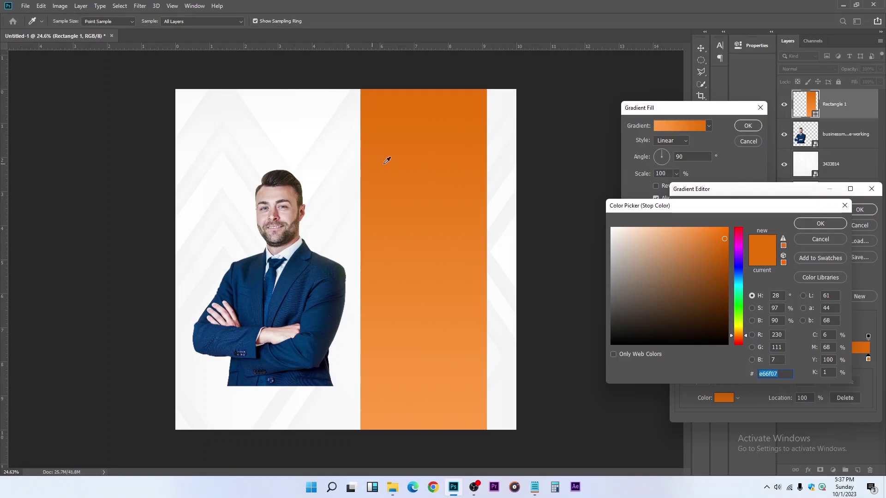
pyautogui.click(805, 225)
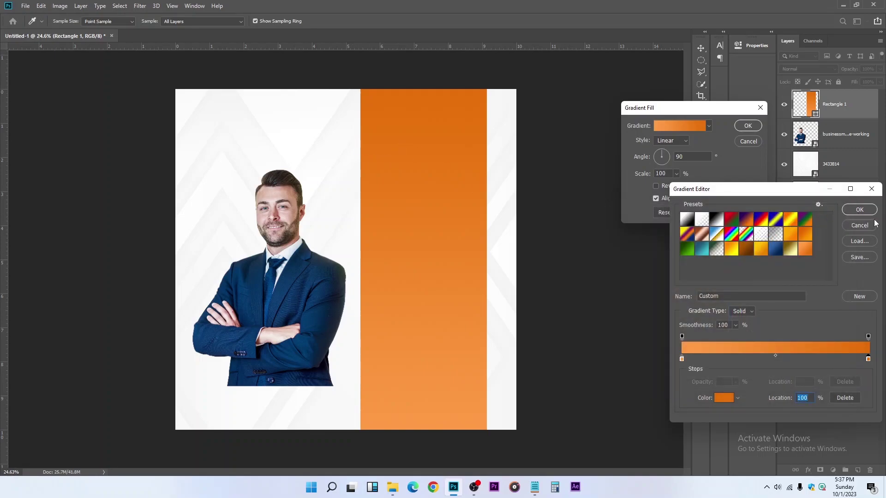
pyautogui.click(859, 210)
# Change the gradient style to Radial with its bright centre moved to mid-bar.
pyautogui.moveTo(425, 269); pyautogui.dragTo(425, 228)
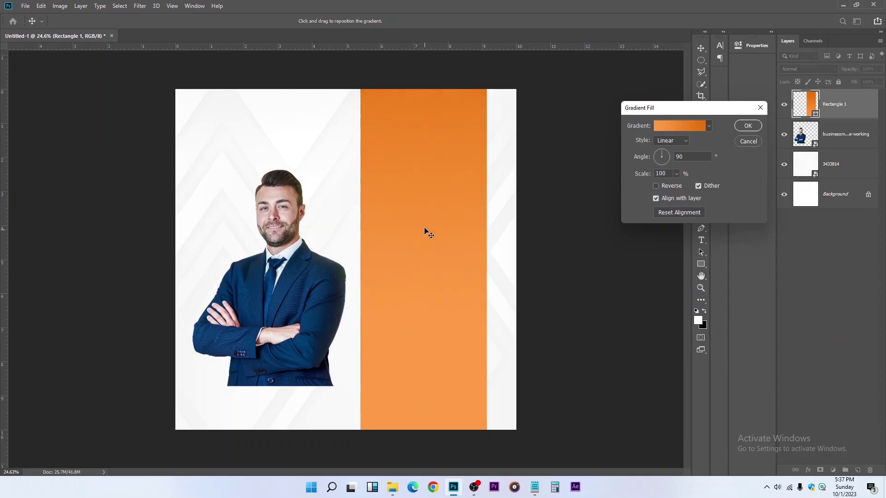
pyautogui.click(665, 141)
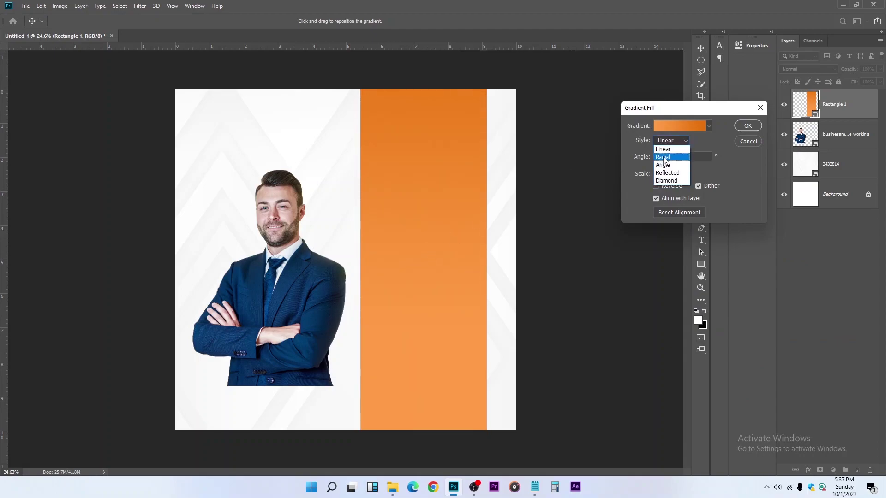
pyautogui.click(663, 157)
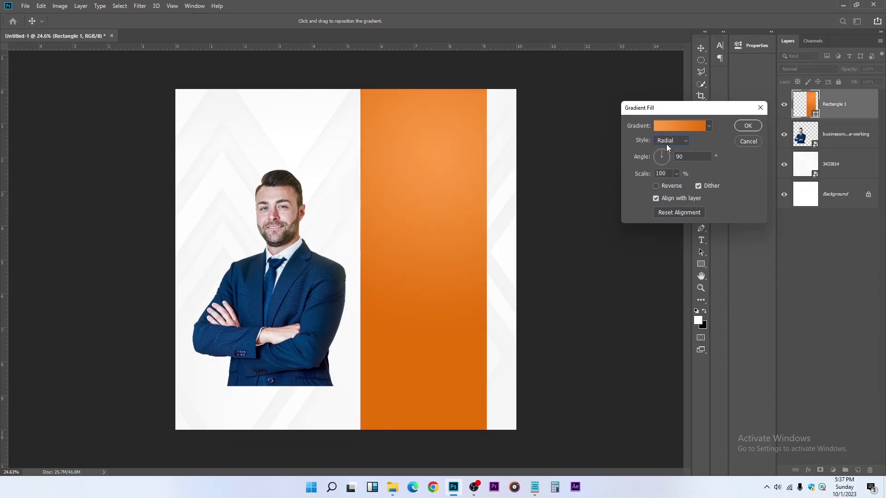
pyautogui.moveTo(449, 139); pyautogui.dragTo(445, 202)
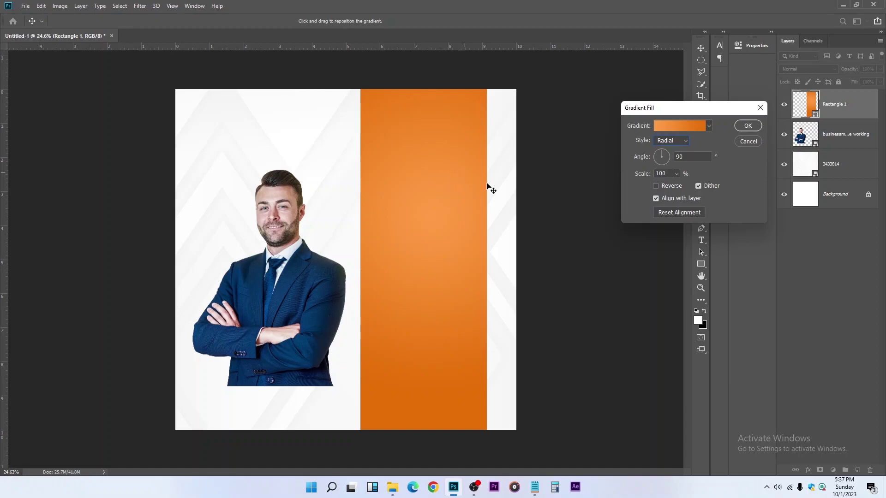
pyautogui.click(747, 125)
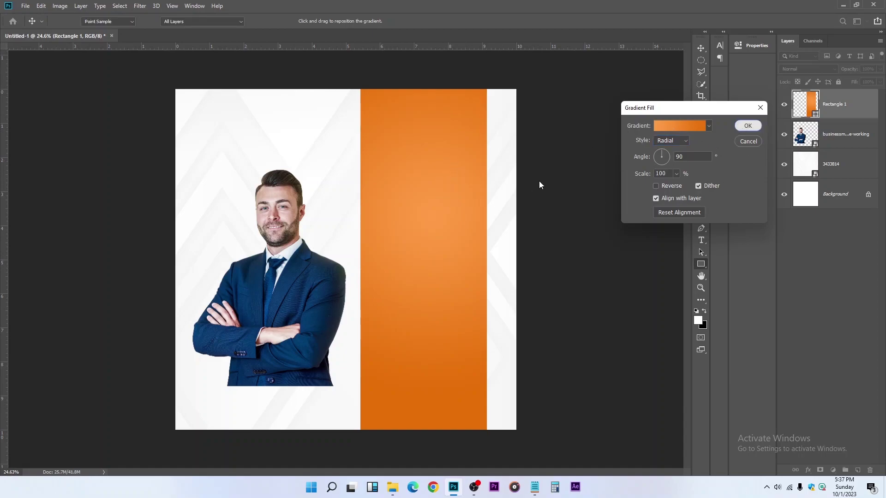
# Skew the orange bar, shifting its top right and bottom left into a slanted band.
pyautogui.click(701, 48)
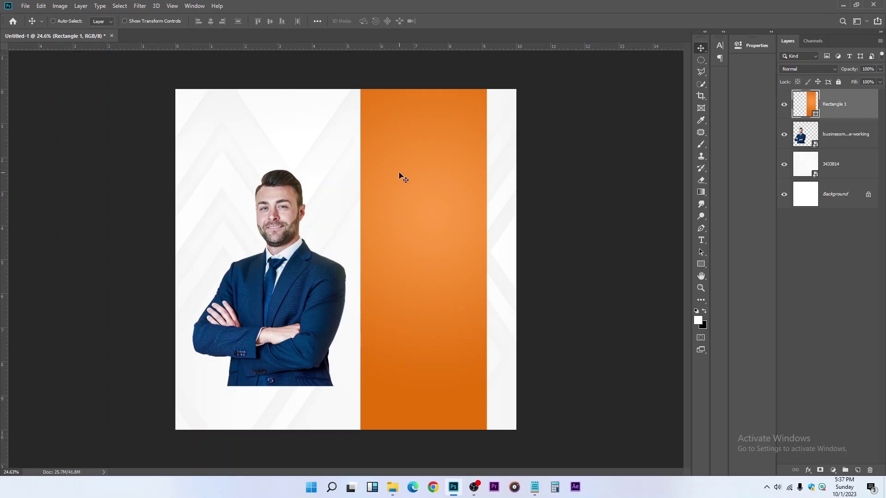
pyautogui.press('ctrl')
pyautogui.hotkey('ctrl', 't')
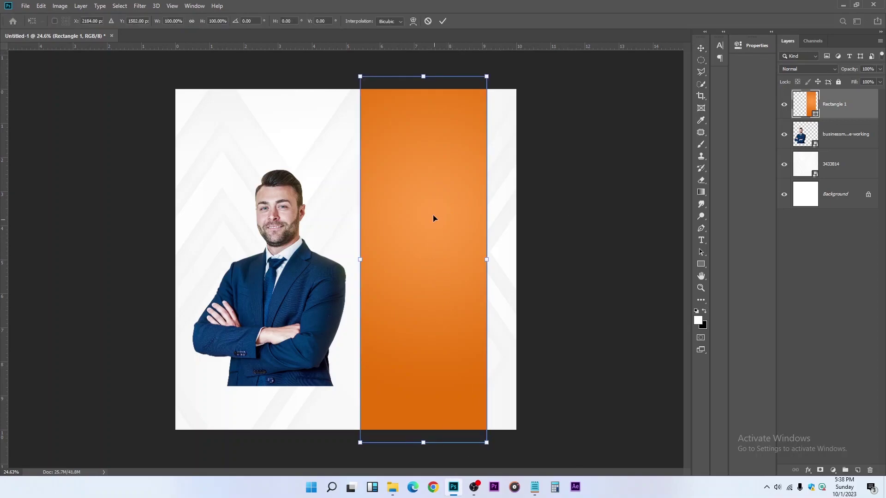
pyautogui.rightClick(434, 201)
pyautogui.click(455, 236)
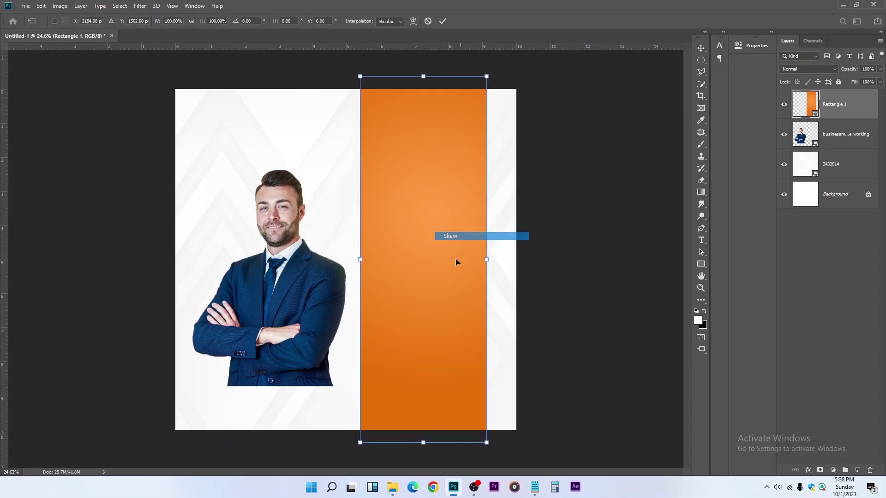
pyautogui.moveTo(423, 444); pyautogui.dragTo(383, 442)
pyautogui.moveTo(423, 79); pyautogui.dragTo(453, 70)
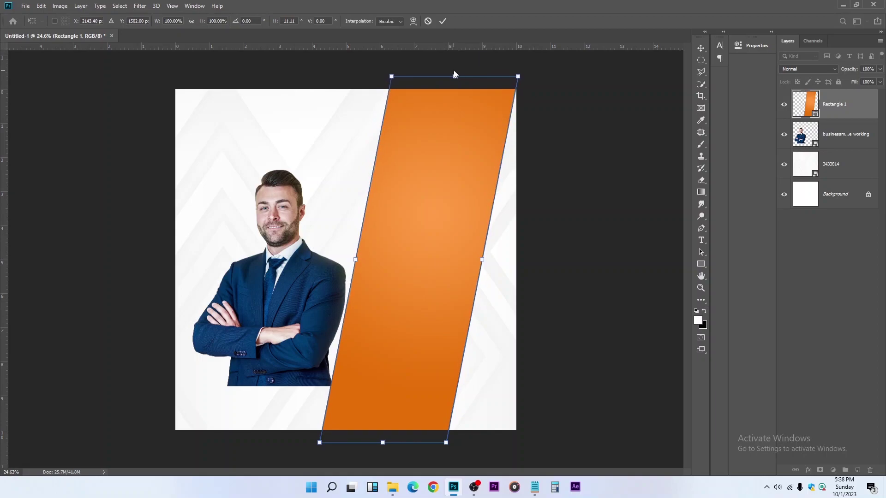
pyautogui.scroll(-1, 448, 403)
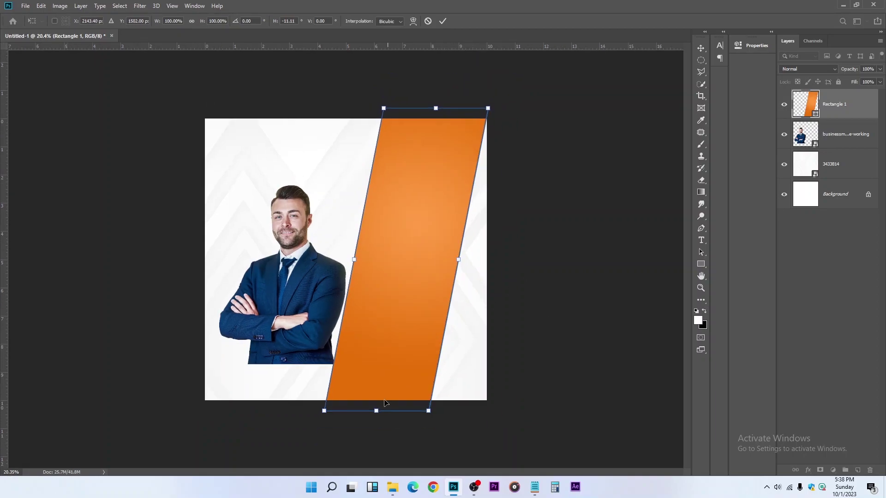
pyautogui.moveTo(376, 412); pyautogui.dragTo(372, 412)
pyautogui.press('Return')
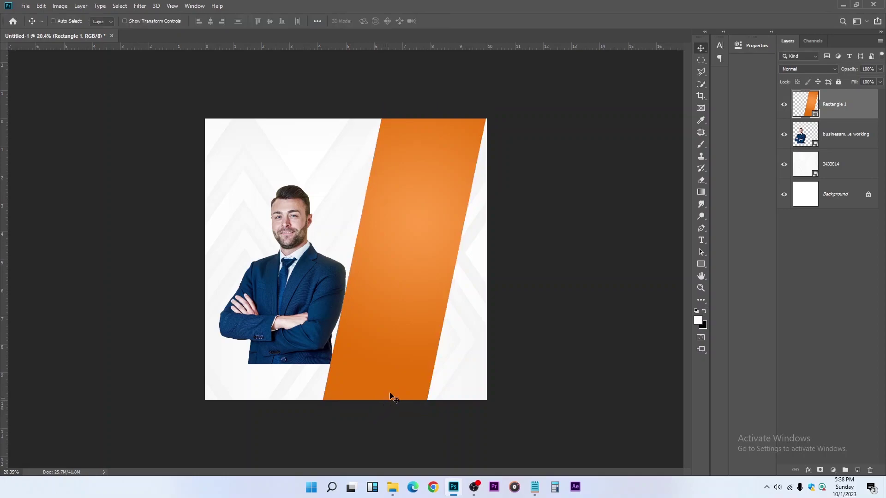
pyautogui.scroll(1, 415, 303)
pyautogui.scroll(1, 417, 304)
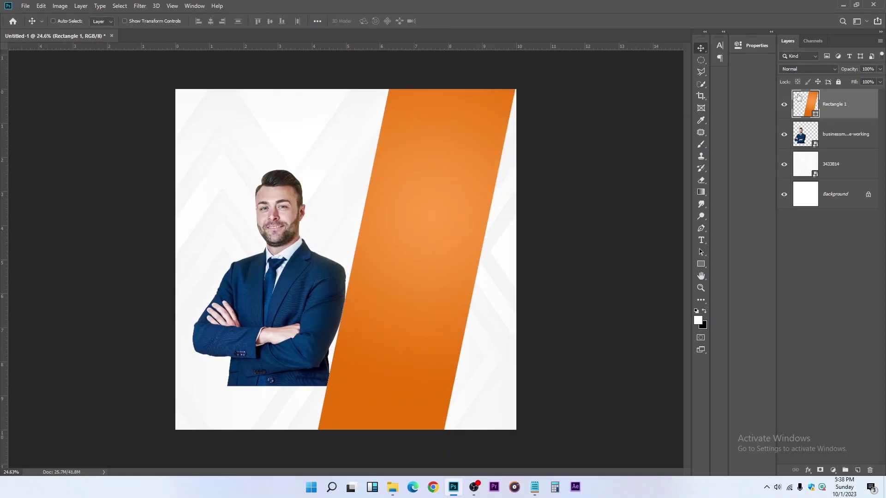
pyautogui.click(699, 265)
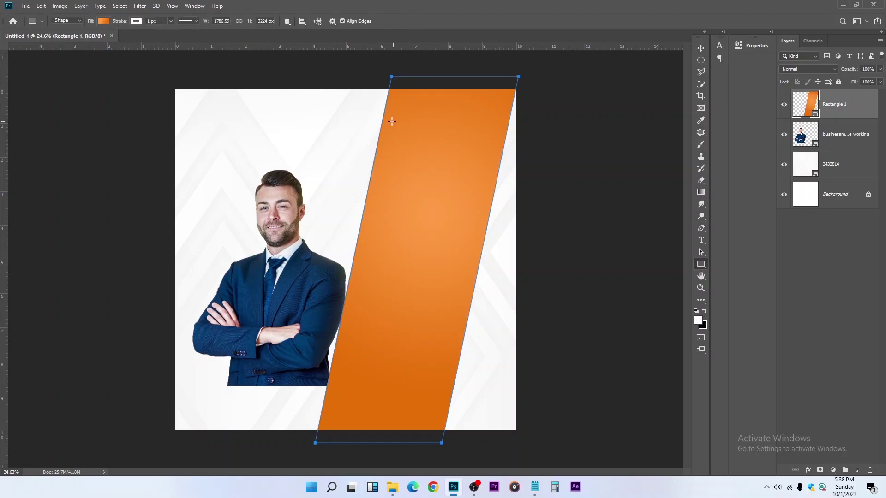
# Draw a small rectangle at the bar's top-left edge with a solid 413d3d dark grey fill.
pyautogui.moveTo(378, 96)
pyautogui.mouseDown()
pyautogui.moveTo(387, 147)
pyautogui.moveTo(408, 147)
pyautogui.moveTo(402, 157)
pyautogui.mouseUp()
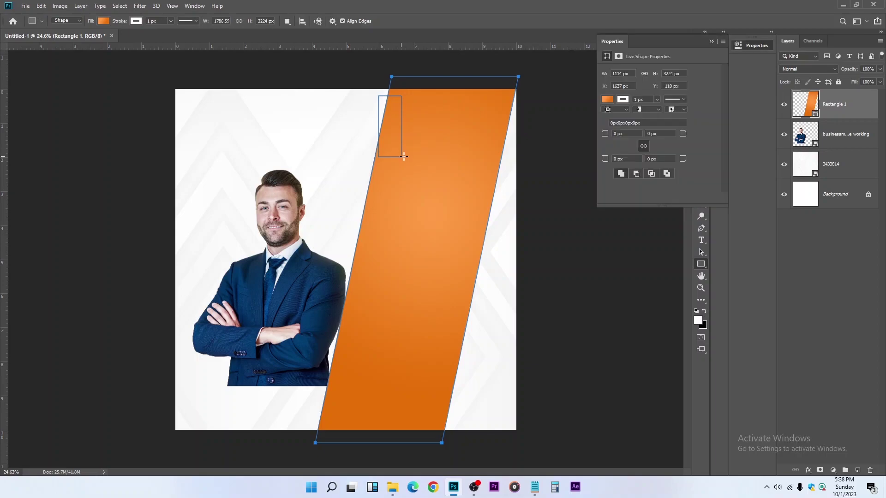
pyautogui.click(607, 100)
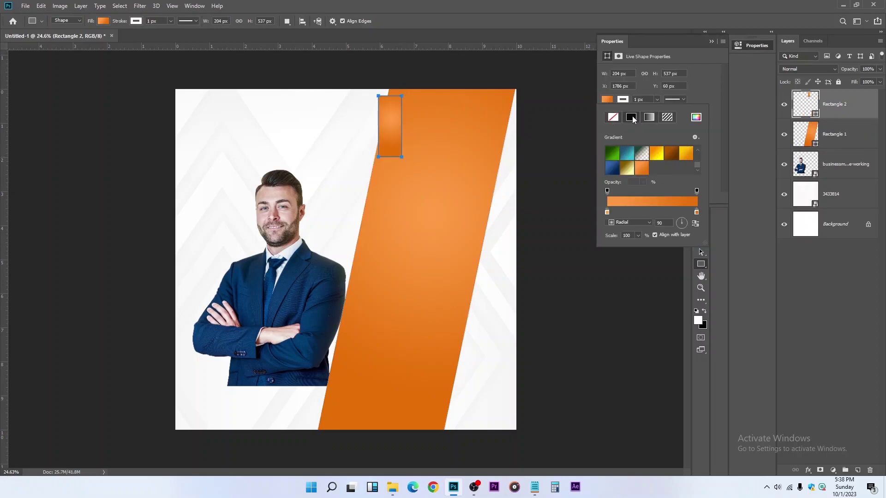
pyautogui.click(632, 118)
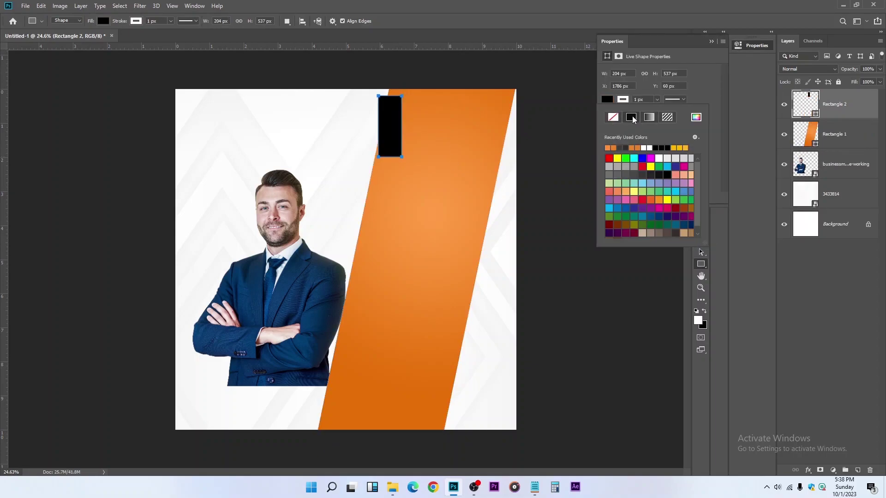
pyautogui.click(622, 147)
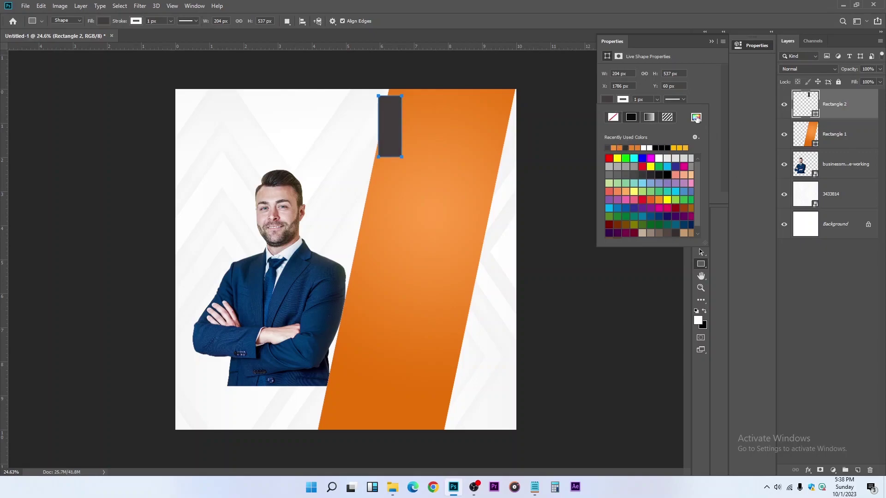
pyautogui.click(696, 117)
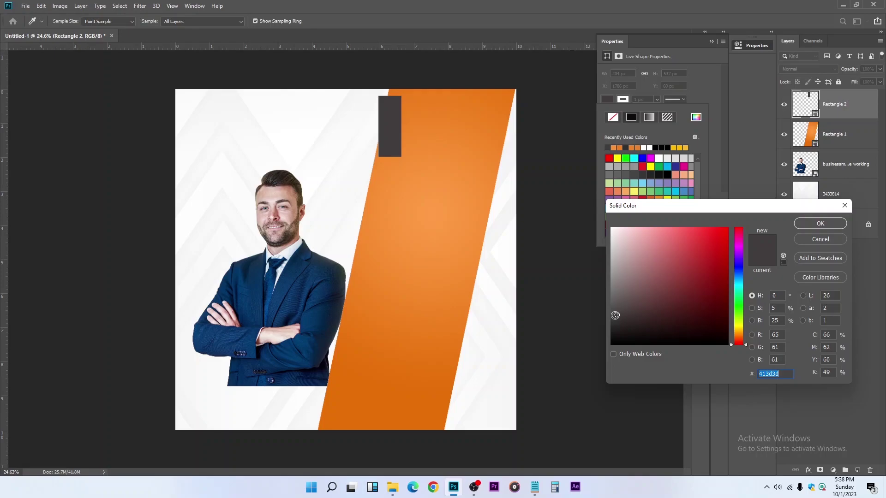
pyautogui.click(784, 375)
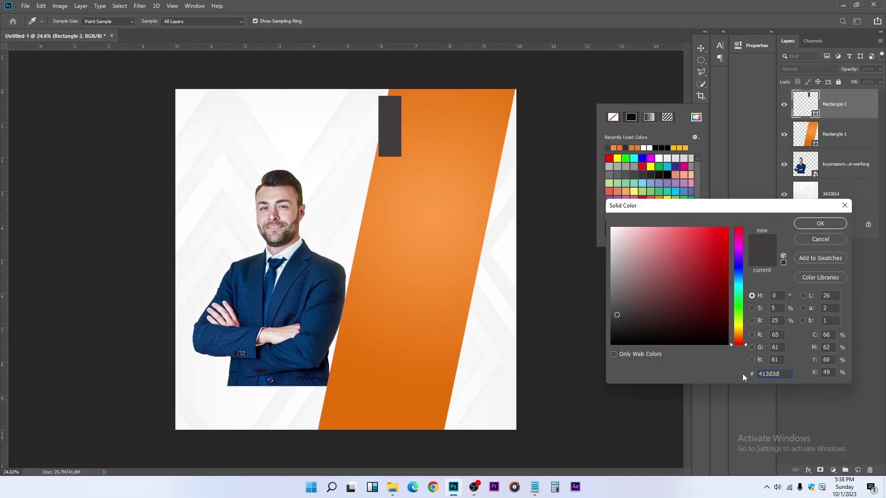
pyautogui.click(809, 223)
pyautogui.click(418, 138)
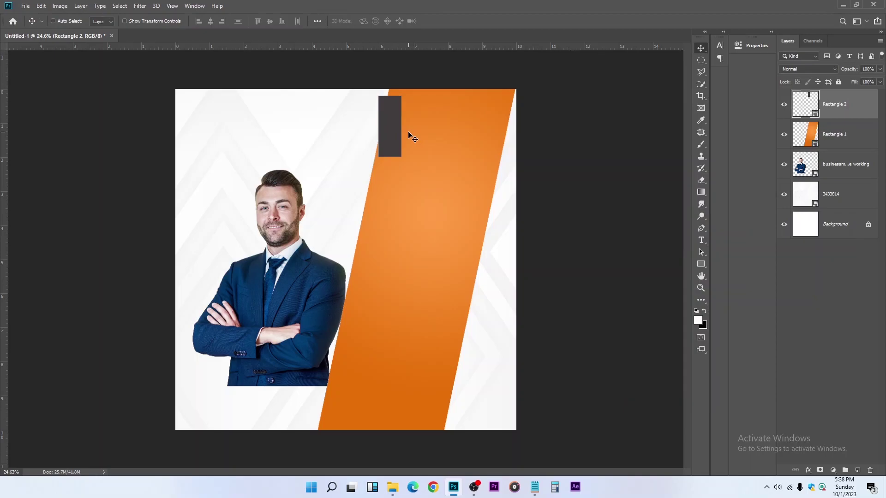
# Skew the dark rectangle's bottom edge left and move its layer behind the orange shape.
pyautogui.moveTo(412, 138); pyautogui.dragTo(405, 135)
pyautogui.hotkey('ctrl', 't')
pyautogui.scroll(2, 403, 126)
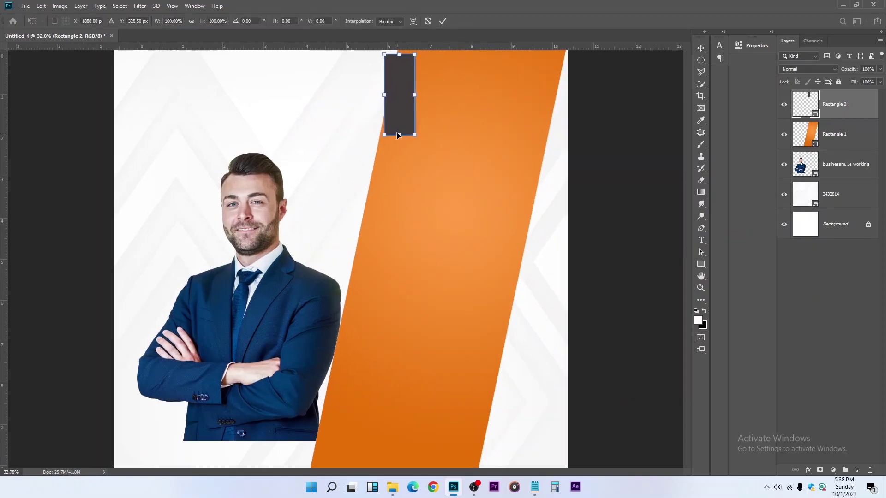
pyautogui.rightClick(400, 133)
pyautogui.click(417, 148)
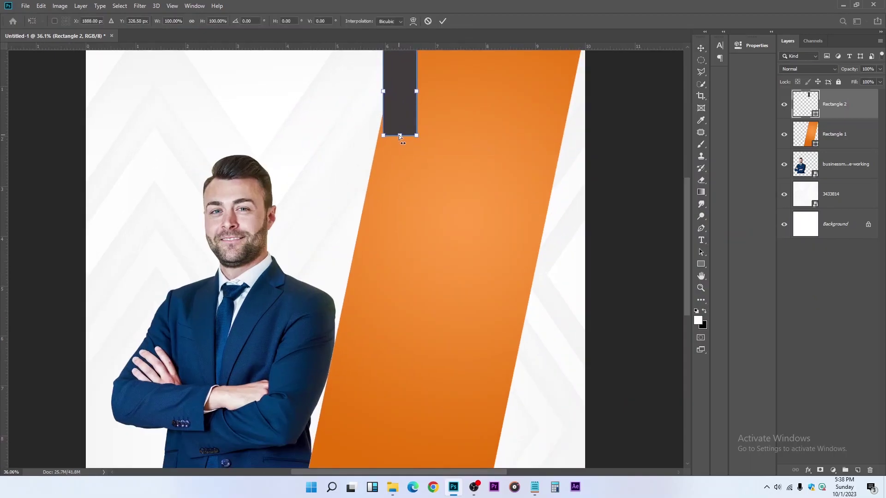
pyautogui.moveTo(400, 135); pyautogui.dragTo(379, 130)
pyautogui.scroll(3, 423, 202)
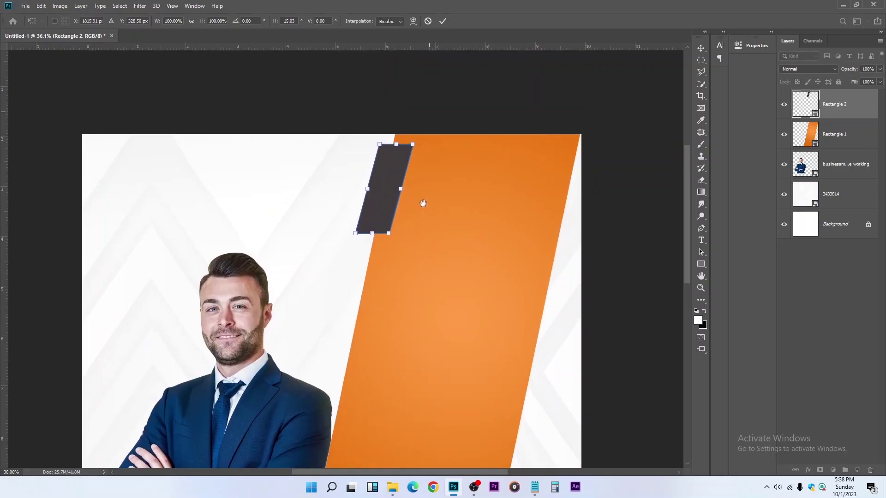
pyautogui.press('Return')
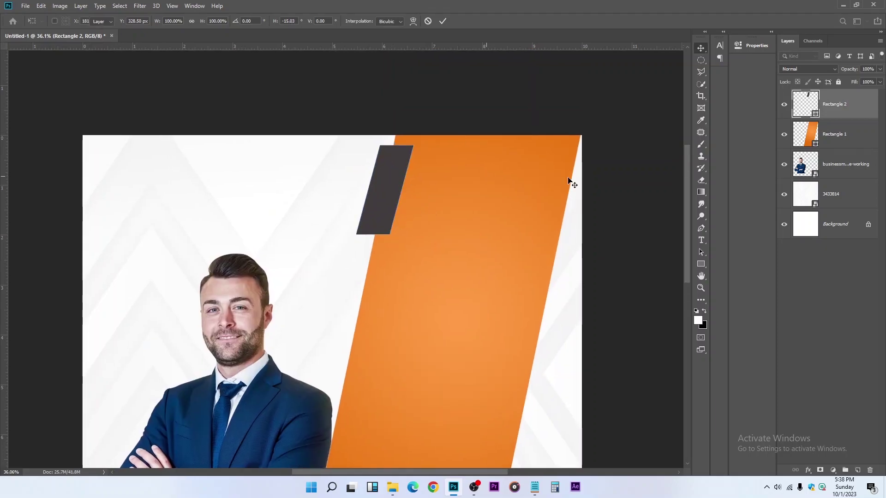
pyautogui.moveTo(872, 120); pyautogui.dragTo(819, 148)
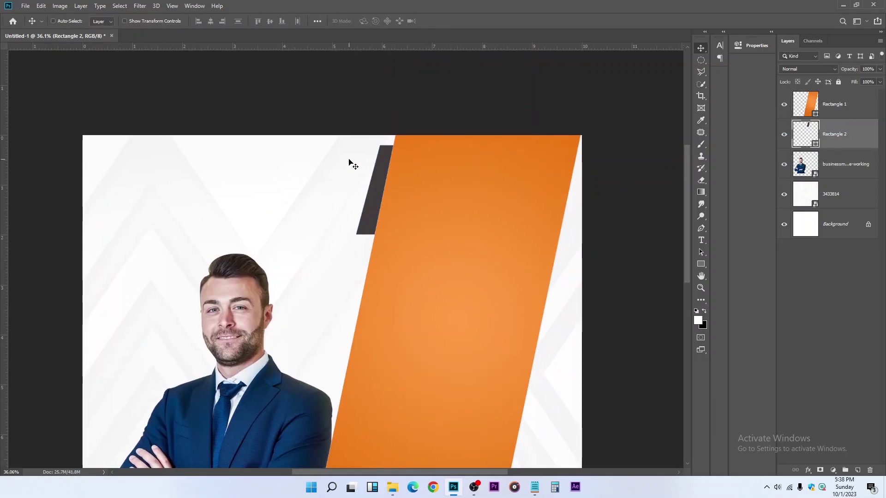
pyautogui.scroll(-2, 451, 236)
# Enlarge the dark stripe upward and leftward, then skew its bottom edge sideways.
pyautogui.hotkey('ctrl', '0')
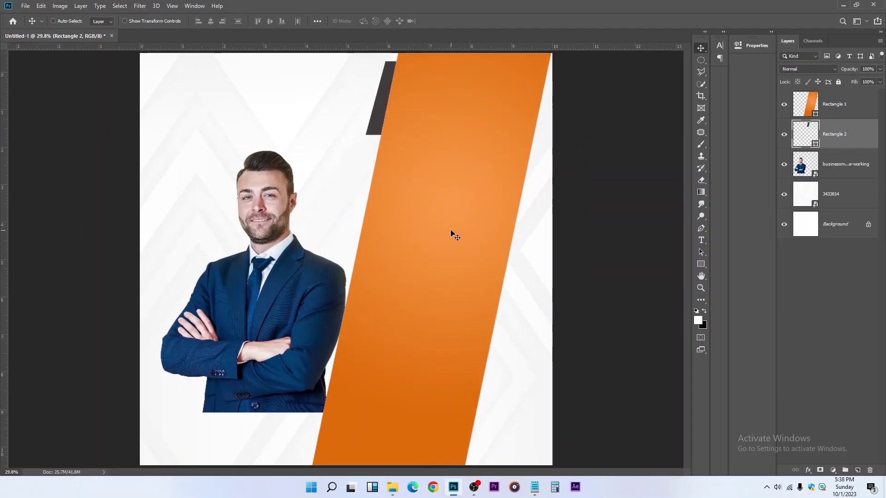
pyautogui.scroll(-2, 443, 226)
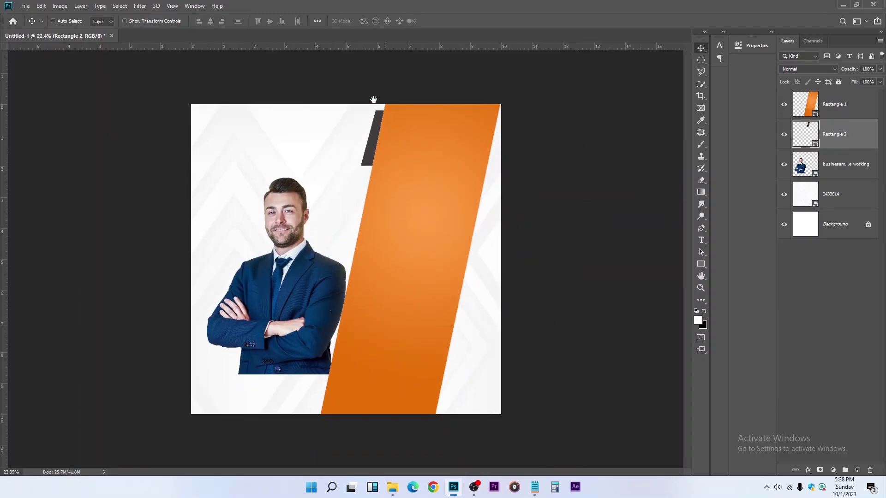
pyautogui.scroll(2, 376, 99)
pyautogui.moveTo(385, 112); pyautogui.dragTo(398, 181)
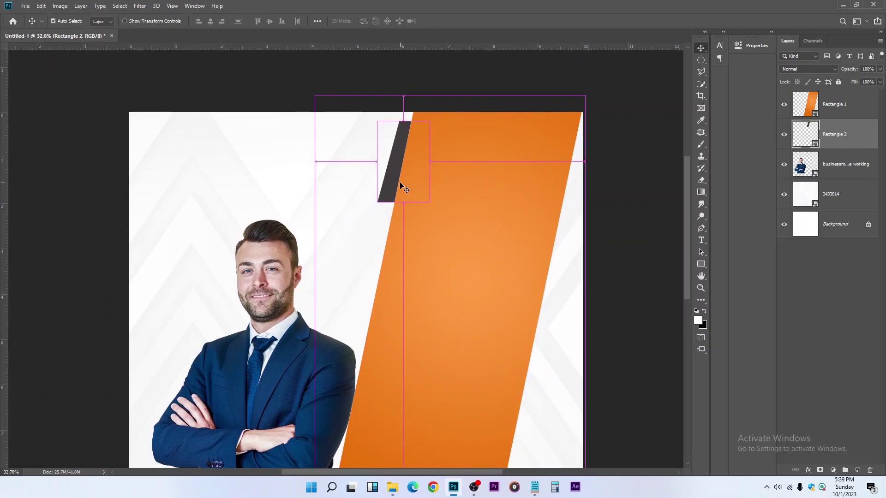
pyautogui.hotkey('ctrl', 't')
pyautogui.moveTo(379, 120); pyautogui.dragTo(369, 95)
pyautogui.rightClick(406, 169)
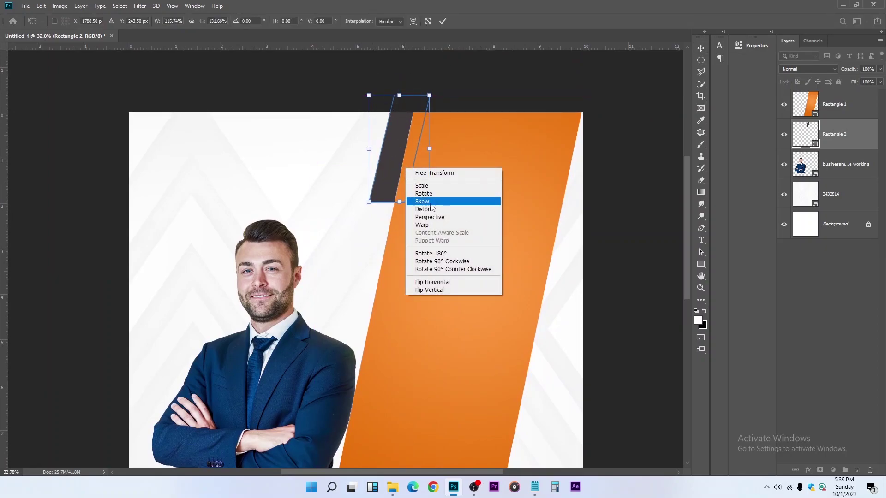
pyautogui.click(418, 203)
pyautogui.moveTo(399, 202); pyautogui.dragTo(411, 178)
pyautogui.press('Return')
# Place Rectangle 2 copy below Rectangle 2 and check the stroke colour options.
pyautogui.moveTo(861, 170); pyautogui.dragTo(861, 172)
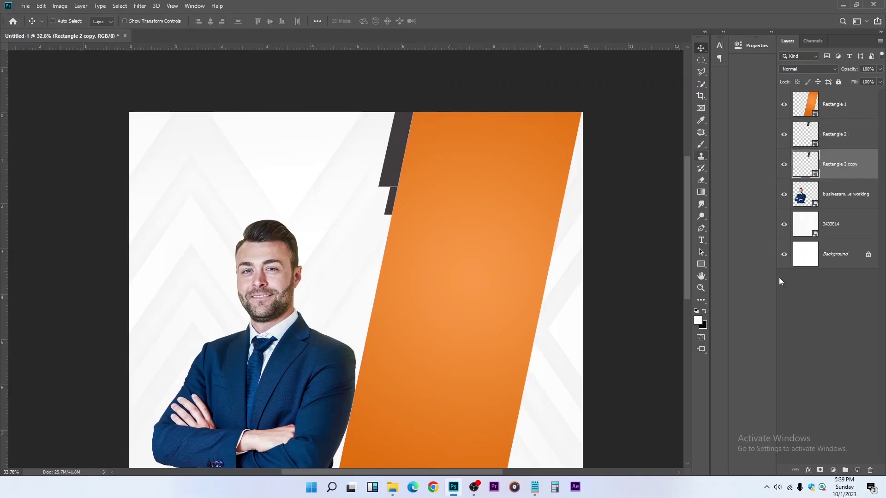
pyautogui.click(701, 264)
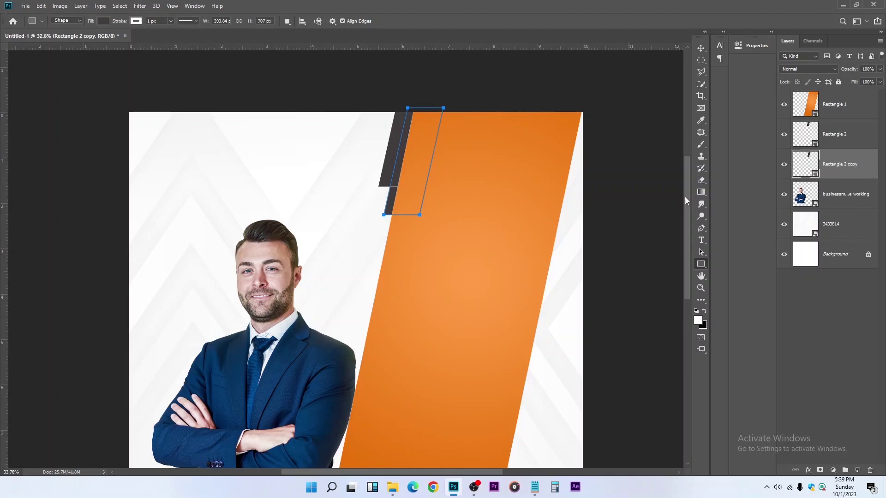
pyautogui.click(138, 21)
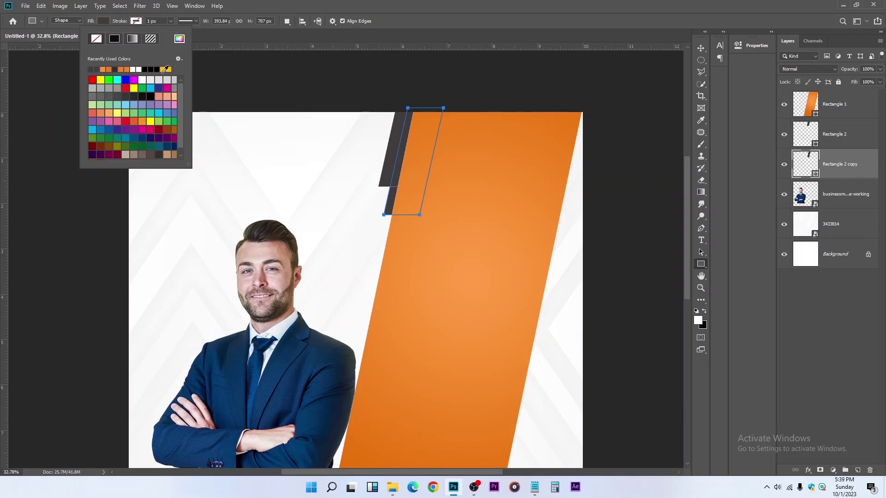
pyautogui.click(829, 147)
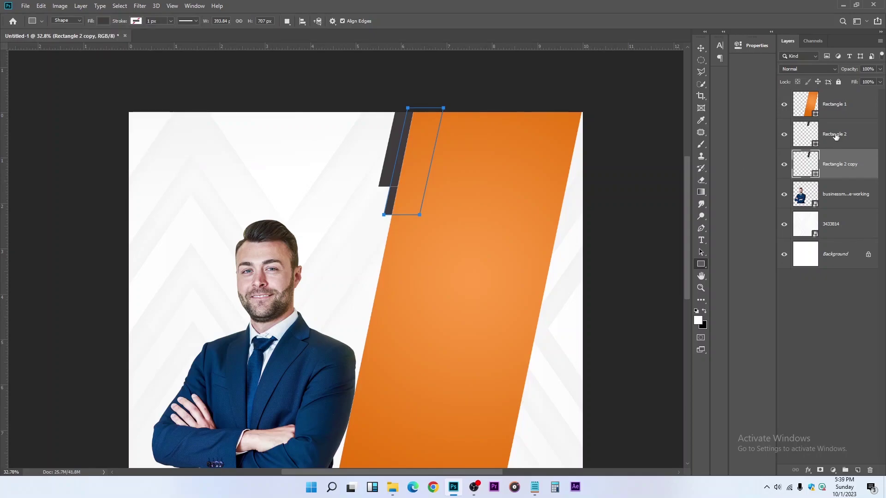
pyautogui.click(836, 137)
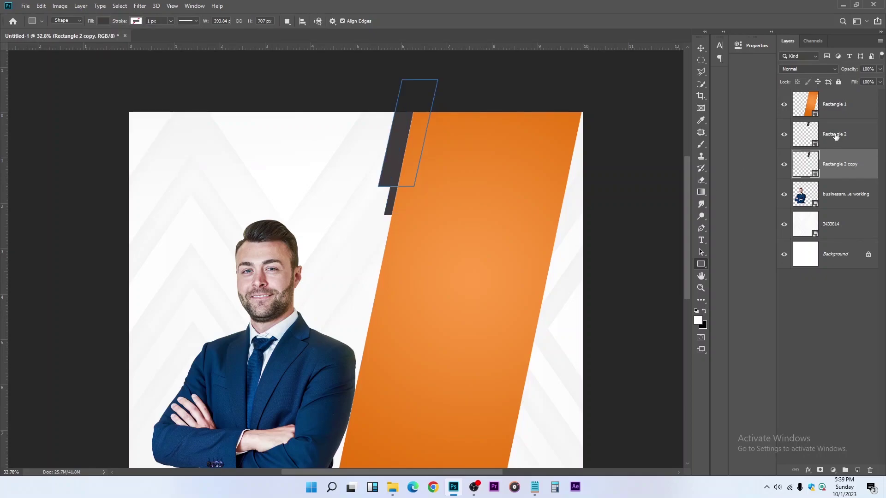
pyautogui.click(133, 21)
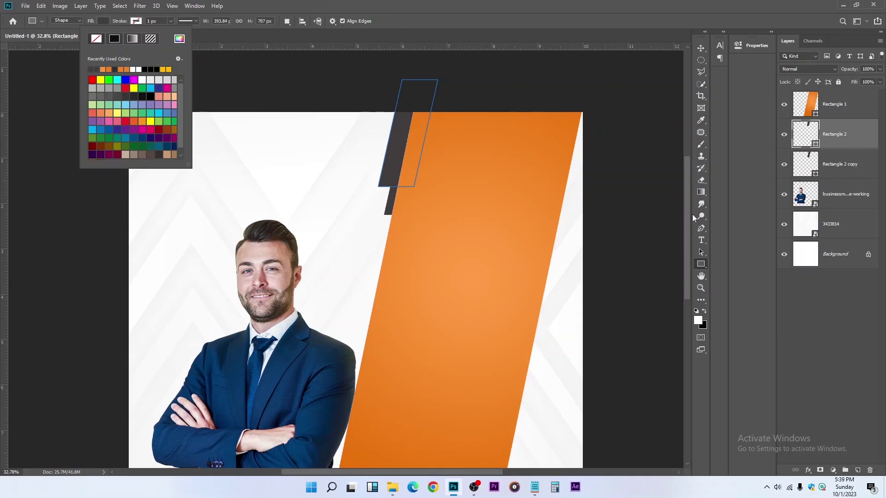
pyautogui.click(835, 146)
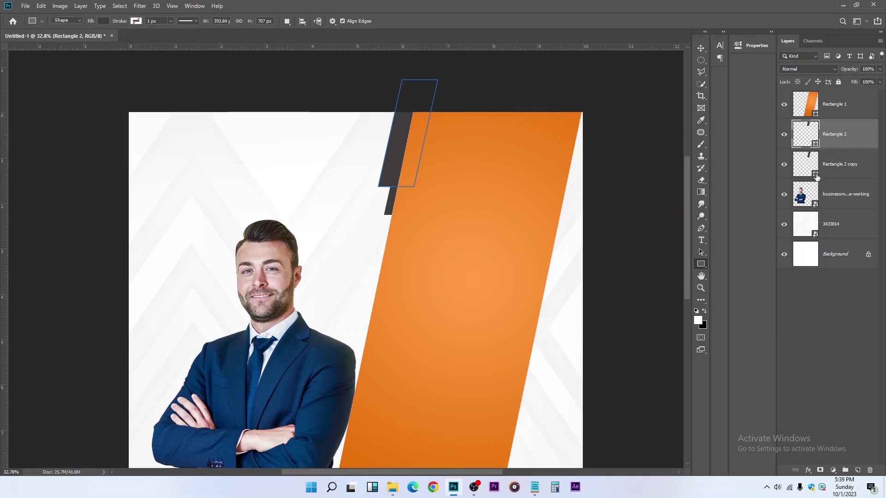
# Fill Rectangle 2 copy with light orange sampled from the panel and stack it above Rectangle 2.
pyautogui.doubleClick(816, 177)
pyautogui.click(465, 221)
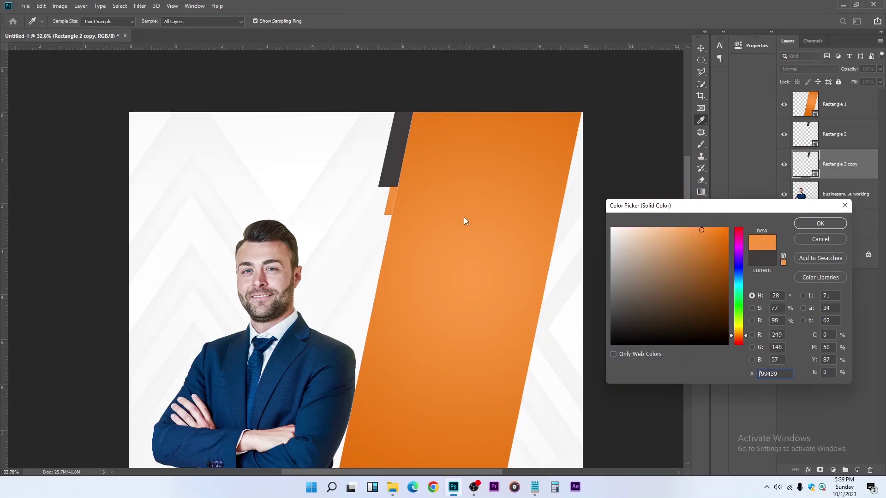
pyautogui.click(449, 119)
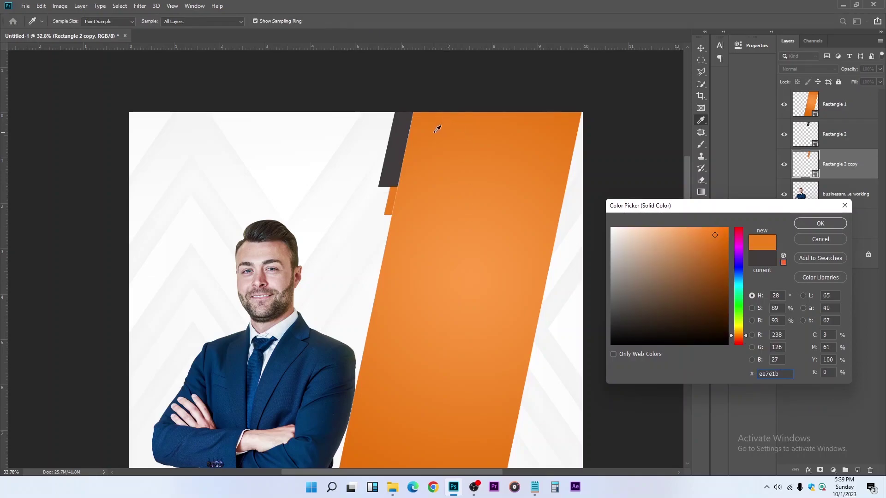
pyautogui.click(499, 259)
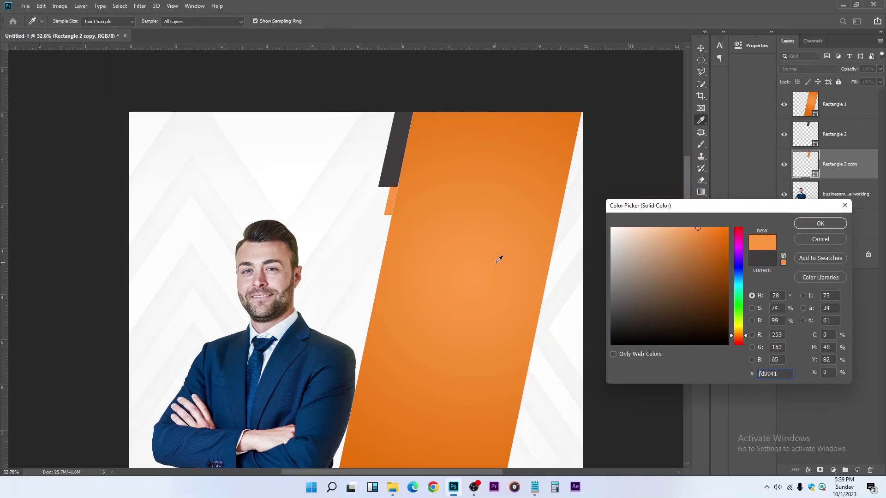
pyautogui.click(800, 225)
pyautogui.moveTo(842, 165); pyautogui.dragTo(843, 127)
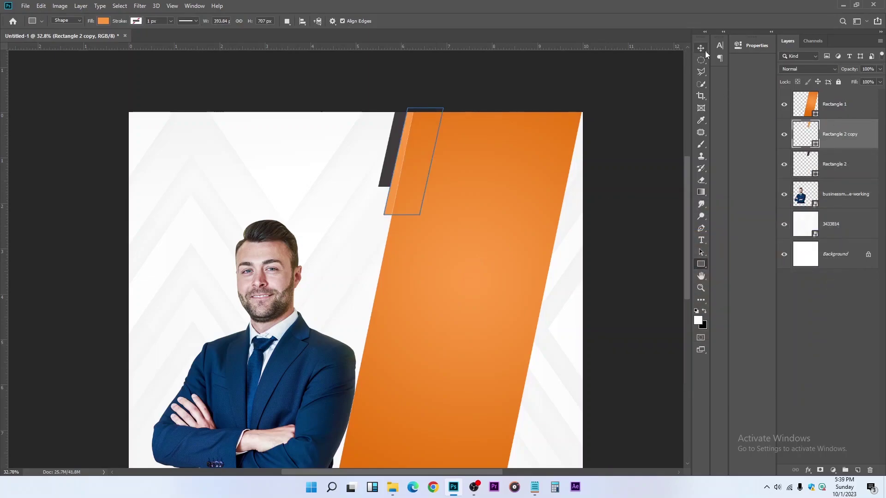
pyautogui.click(703, 49)
# Thin the white stroke on the orange Rectangle 1 panel from 23.79 px to 15.60 px.
pyautogui.click(847, 111)
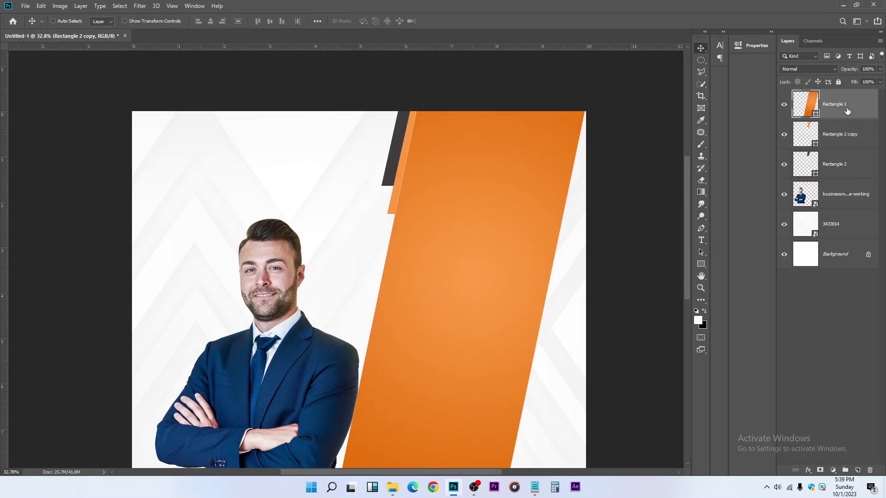
pyautogui.scroll(3, 443, 246)
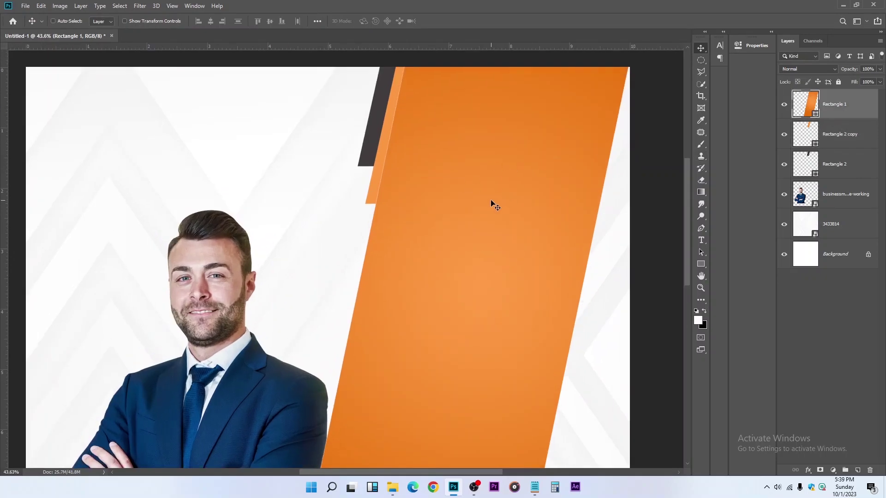
pyautogui.click(703, 264)
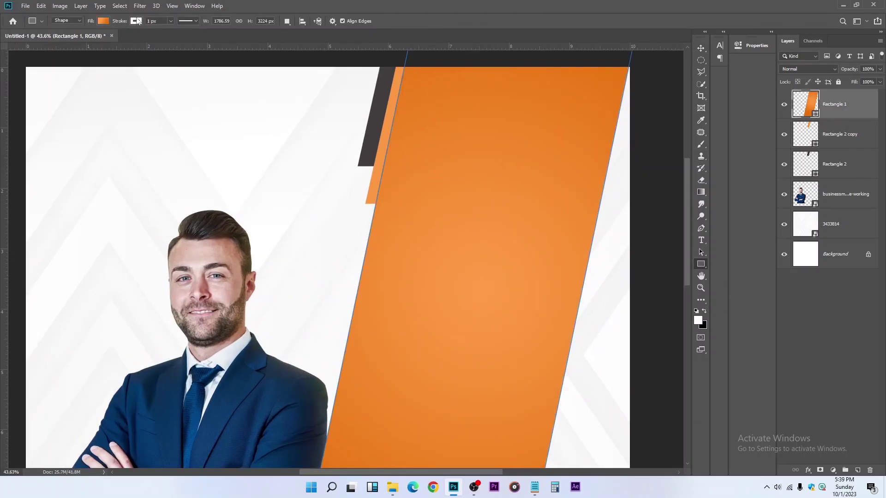
pyautogui.click(136, 21)
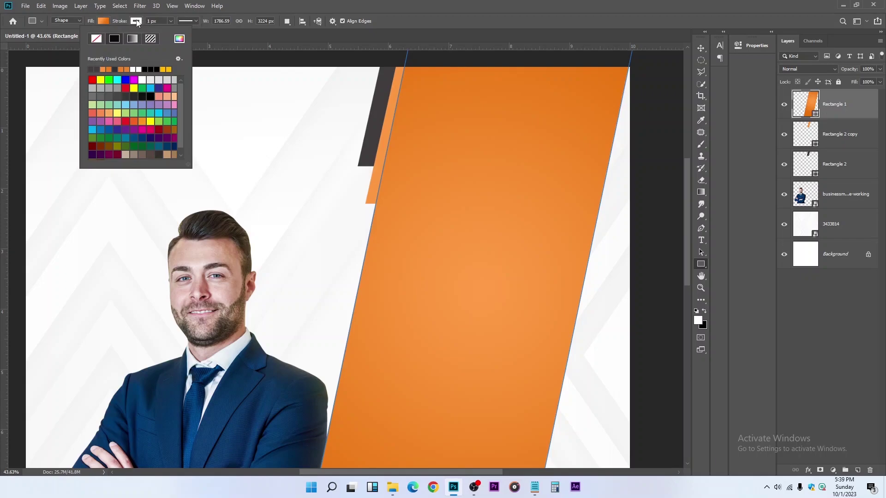
pyautogui.click(167, 21)
pyautogui.click(170, 20)
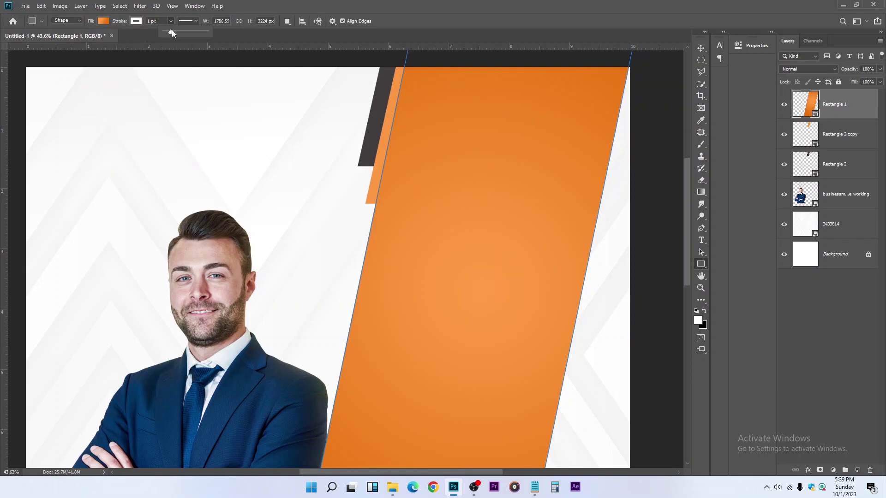
pyautogui.moveTo(175, 33); pyautogui.dragTo(173, 34)
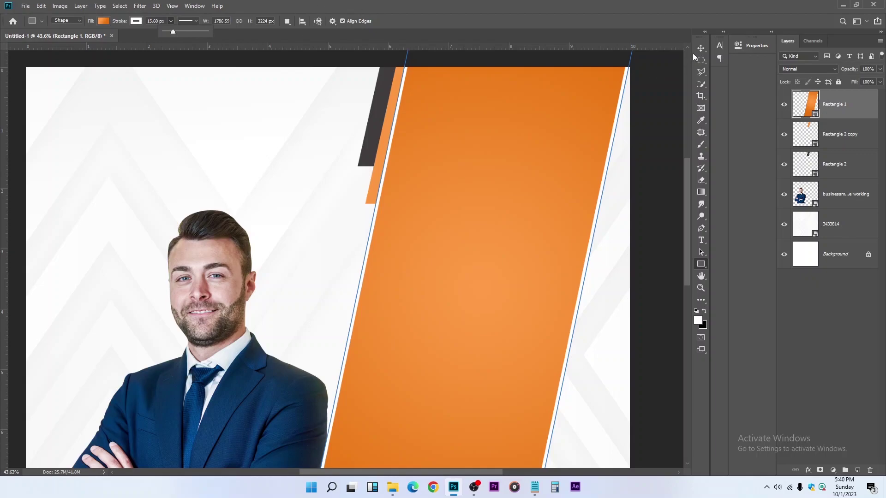
pyautogui.press('v')
pyautogui.scroll(-3, 254, 174)
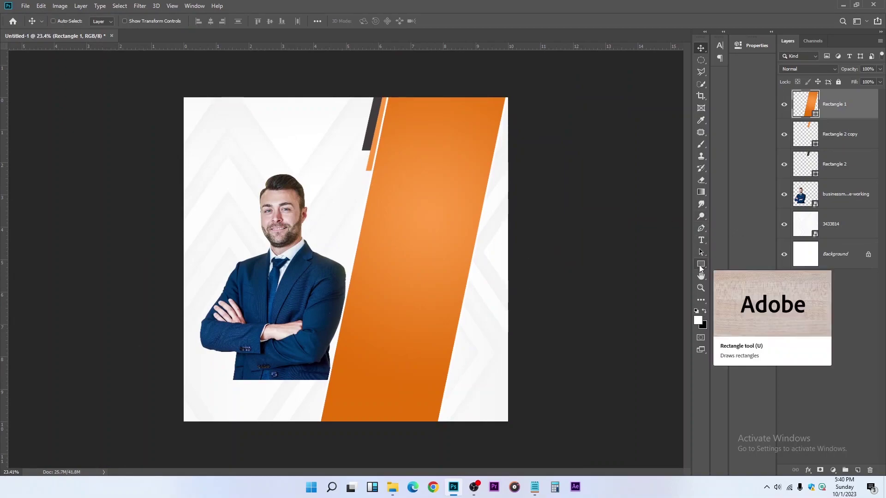
# Group the Rectangle 2 and Rectangle 2 copy stripes into Group 1 and duplicate it.
pyautogui.click(839, 135)
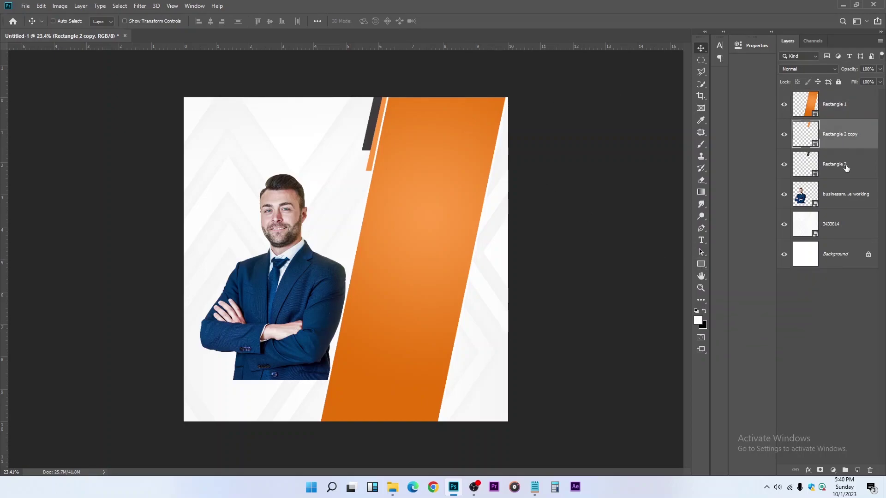
pyautogui.keyDown('shift'); pyautogui.click(847, 168); pyautogui.keyUp('shift')
pyautogui.moveTo(395, 139); pyautogui.dragTo(389, 151)
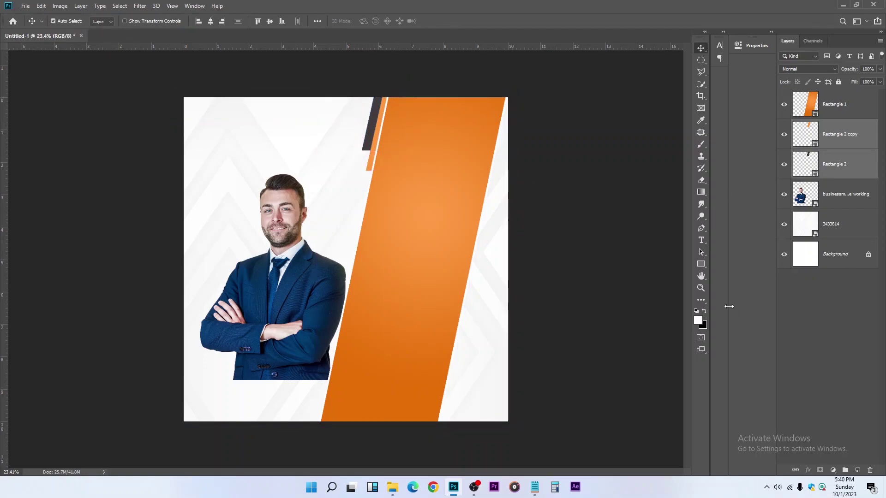
pyautogui.hotkey('ctrl', 'g')
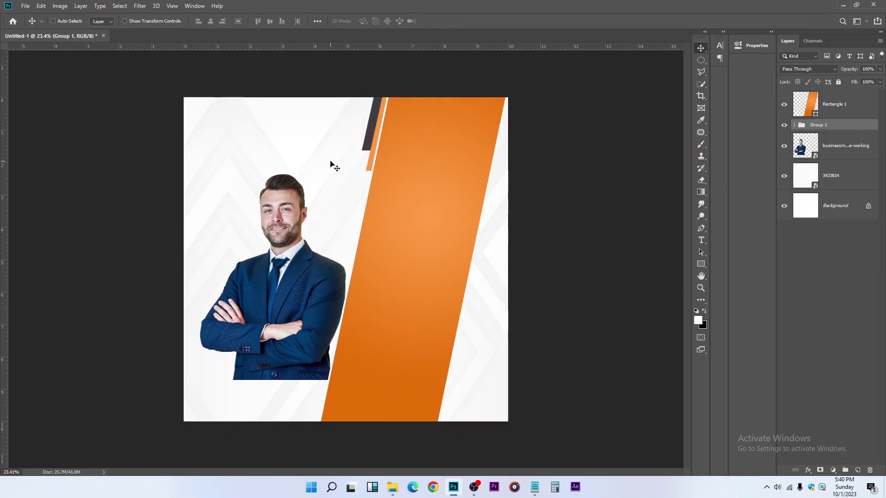
pyautogui.hotkey('ctrl', 'j')
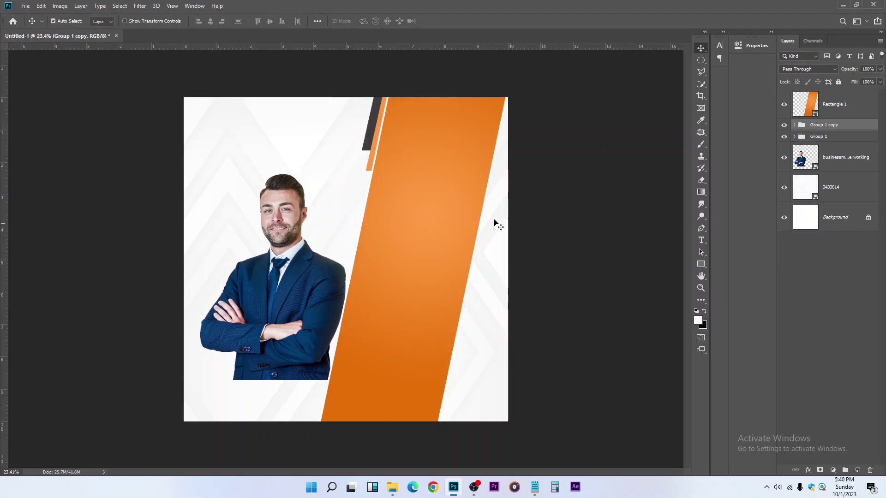
# Place the stripe copy at the panel's lower right, with the orange stripe lower and behind the dark one.
pyautogui.moveTo(410, 191); pyautogui.dragTo(454, 410)
pyautogui.keyDown('ctrl'); pyautogui.click(462, 386); pyautogui.keyUp('ctrl')
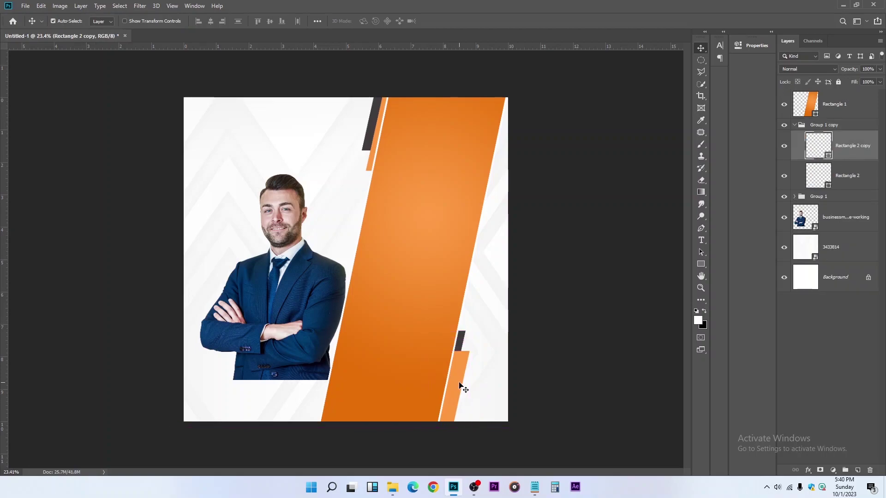
pyautogui.moveTo(464, 373); pyautogui.dragTo(456, 395)
pyautogui.moveTo(864, 146); pyautogui.dragTo(853, 189)
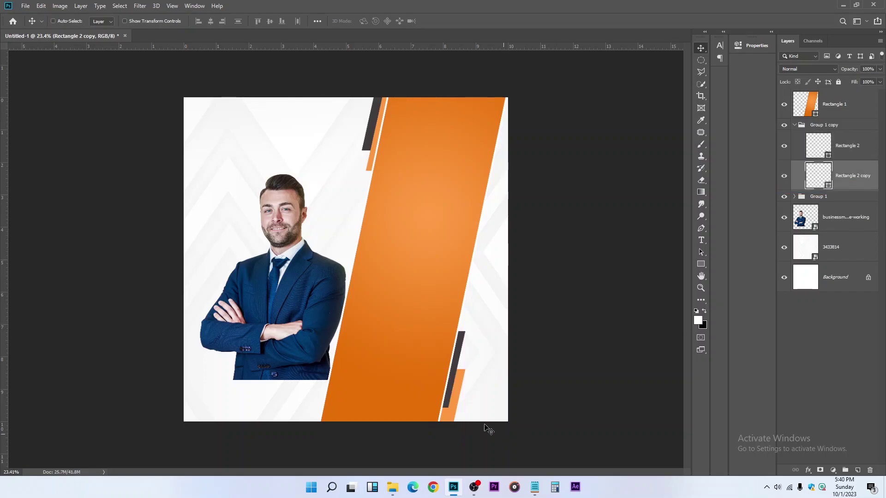
pyautogui.moveTo(464, 353); pyautogui.dragTo(433, 354)
pyautogui.scroll(-2, 459, 369)
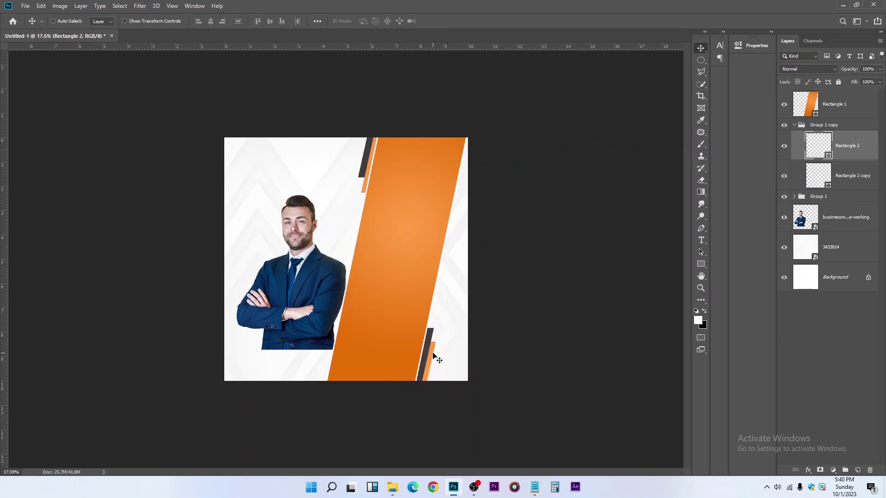
pyautogui.scroll(1, 373, 350)
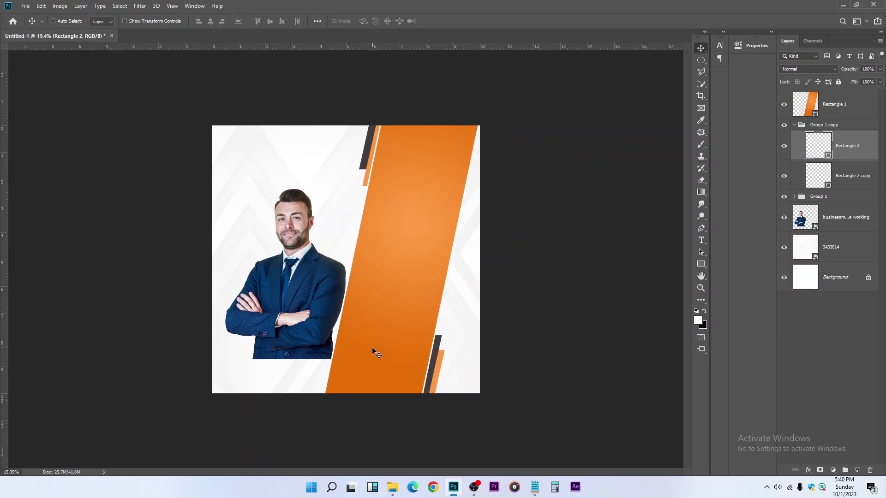
pyautogui.scroll(-2, 380, 344)
pyautogui.scroll(2, 458, 224)
# Duplicate Group 1 copy, move it upward, and shift its orange stripe down and left.
pyautogui.click(831, 126)
pyautogui.hotkey('ctrl', 'j')
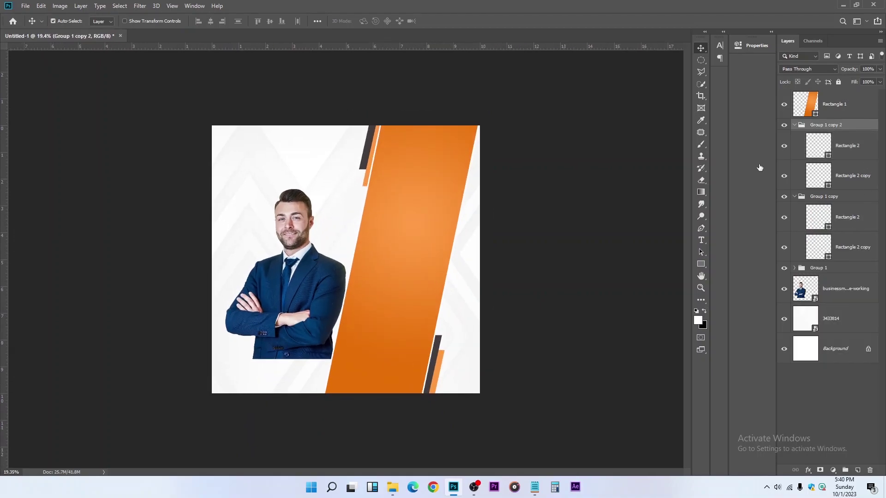
pyautogui.moveTo(457, 357); pyautogui.dragTo(480, 203)
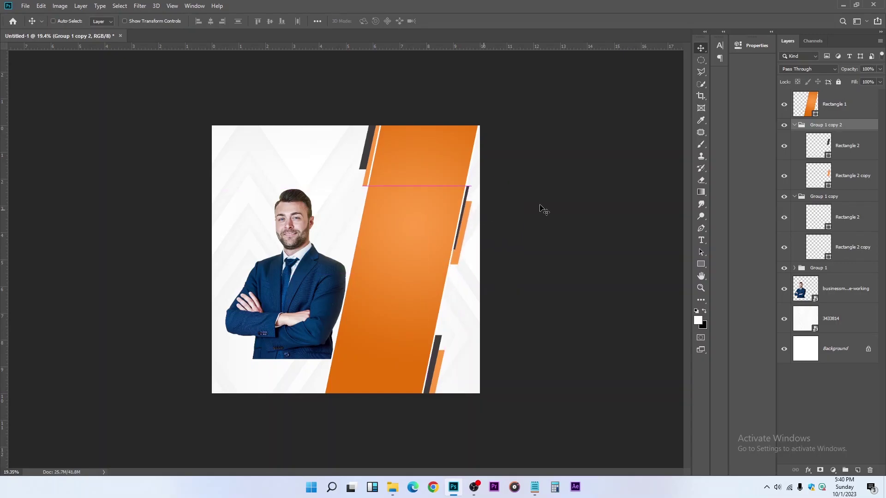
pyautogui.click(856, 167)
pyautogui.moveTo(514, 264); pyautogui.dragTo(502, 311)
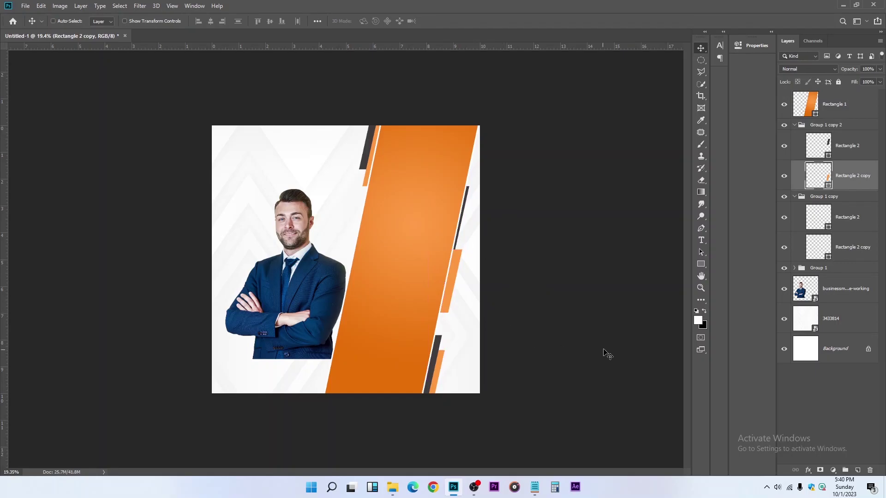
pyautogui.keyDown('ctrl'); pyautogui.click(849, 145); pyautogui.keyUp('ctrl')
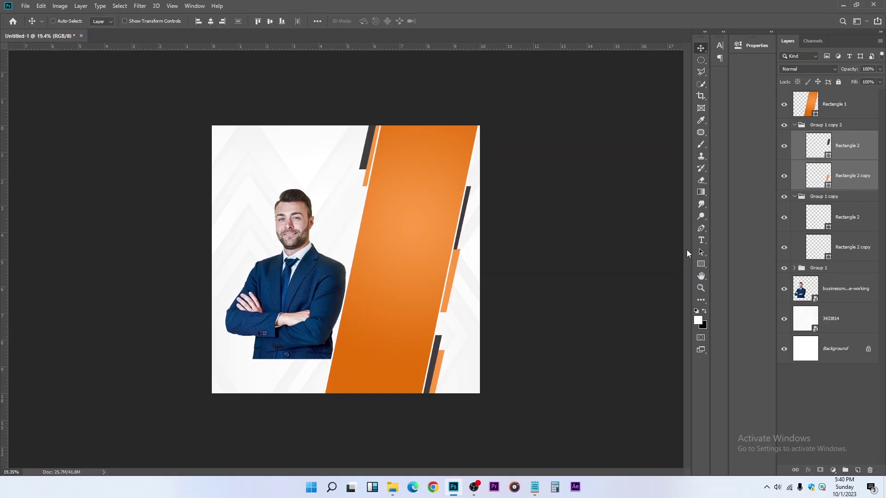
pyautogui.scroll(-3, 429, 208)
pyautogui.scroll(1, 429, 208)
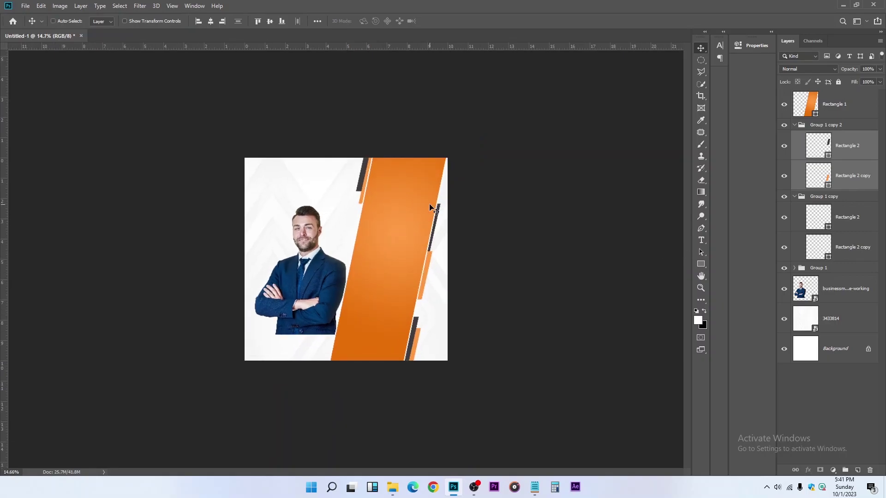
pyautogui.click(842, 107)
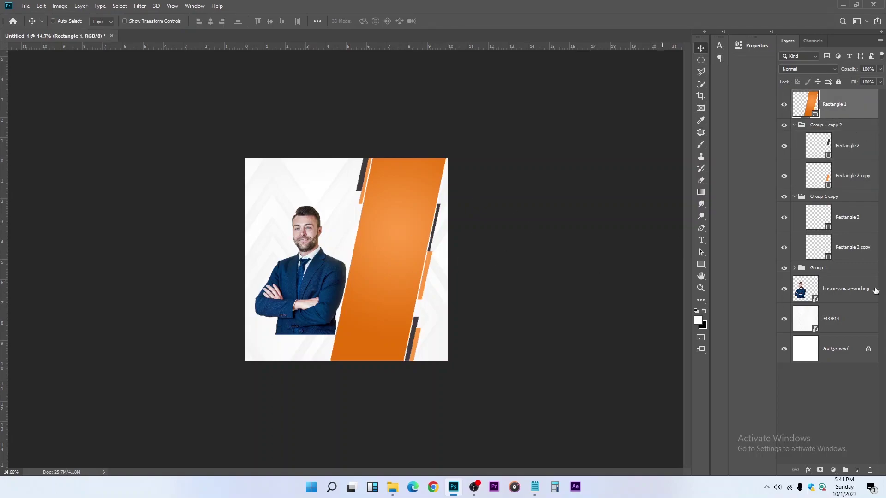
# Bring the businessman layer to the top of the stack and place him over the orange bar.
pyautogui.moveTo(854, 285); pyautogui.dragTo(854, 98)
pyautogui.scroll(1, 286, 274)
pyautogui.moveTo(286, 274); pyautogui.dragTo(371, 231)
# Scale the businessman up to about 76% so he fills the flyer's lower right.
pyautogui.hotkey('ctrl', 't')
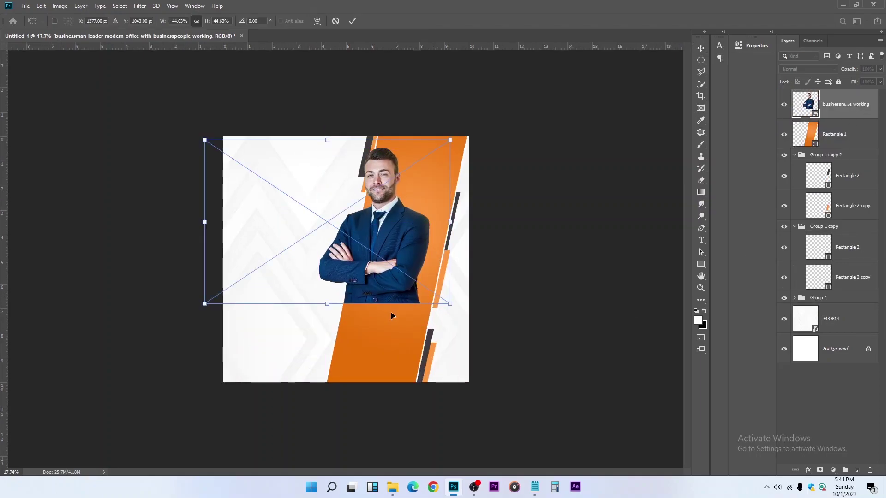
pyautogui.scroll(-1, 343, 308)
pyautogui.moveTo(332, 295); pyautogui.dragTo(331, 355)
pyautogui.moveTo(393, 261); pyautogui.dragTo(382, 252)
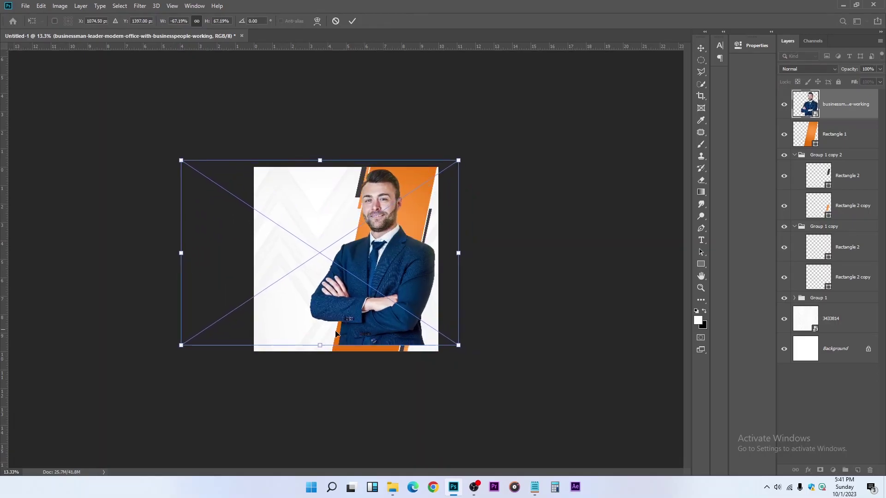
pyautogui.moveTo(321, 345); pyautogui.dragTo(318, 363)
pyautogui.moveTo(373, 303)
pyautogui.mouseDown()
pyautogui.moveTo(369, 297)
pyautogui.moveTo(368, 305)
pyautogui.mouseUp()
pyautogui.moveTo(315, 366); pyautogui.dragTo(318, 350)
pyautogui.scroll(3, 347, 258)
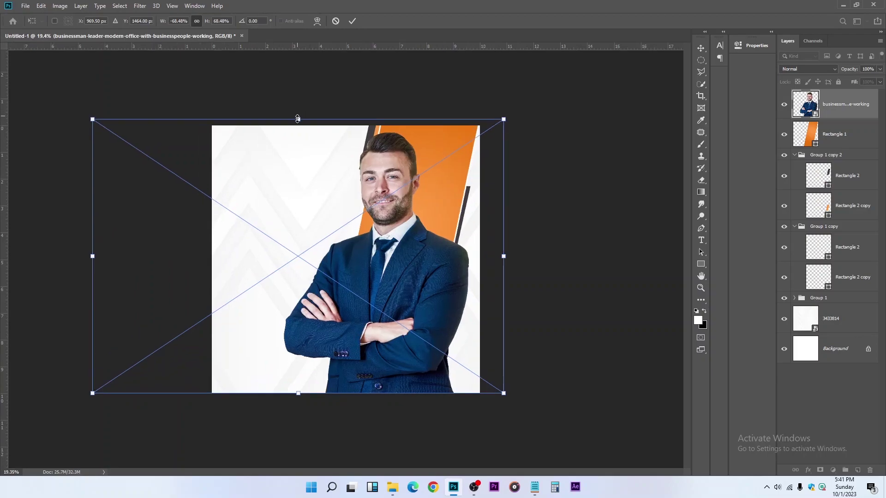
pyautogui.moveTo(297, 119); pyautogui.dragTo(298, 129)
pyautogui.press('Return')
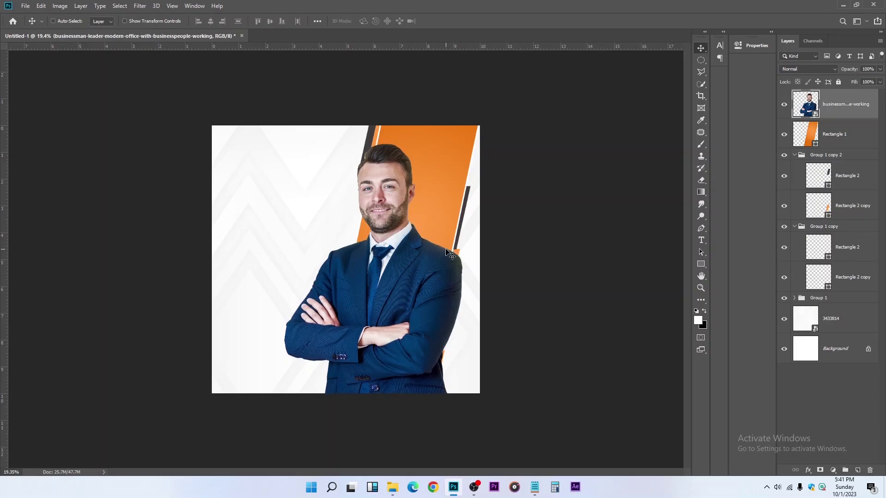
# Select everything outside the orange bar by loading its outline and inverting the selection.
pyautogui.keyDown('ctrl'); pyautogui.click(813, 134); pyautogui.keyUp('ctrl')
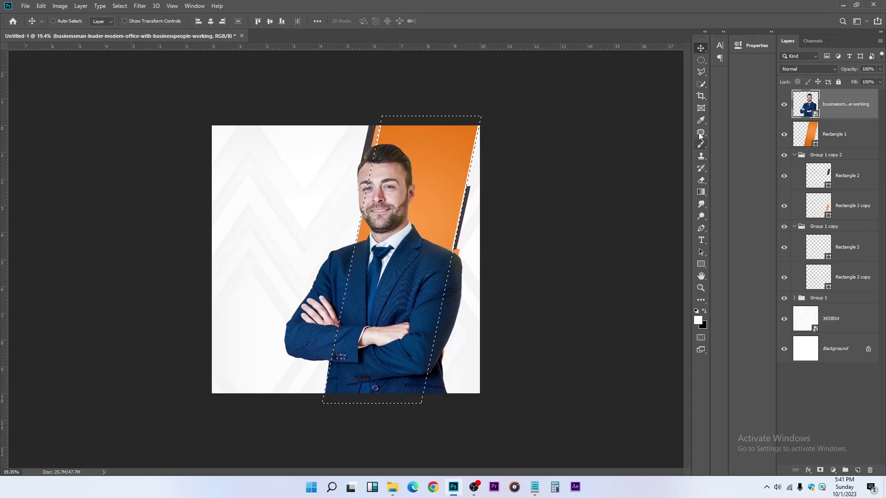
pyautogui.click(701, 71)
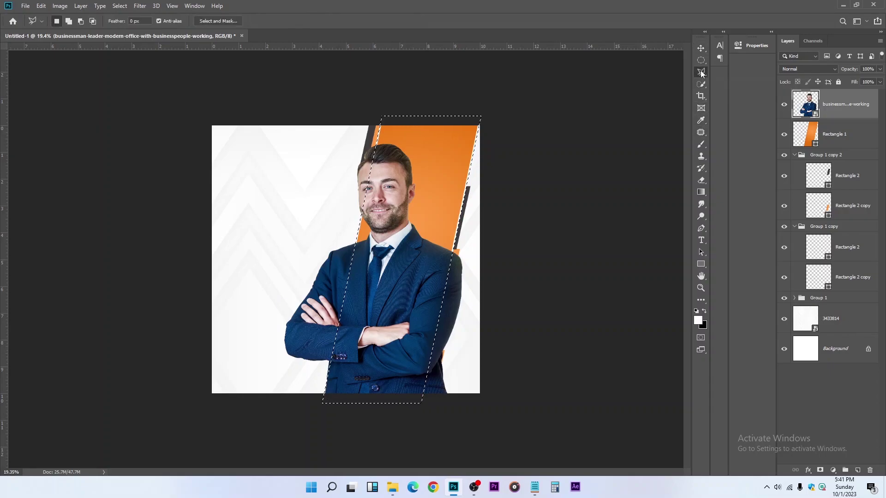
pyautogui.rightClick(406, 156)
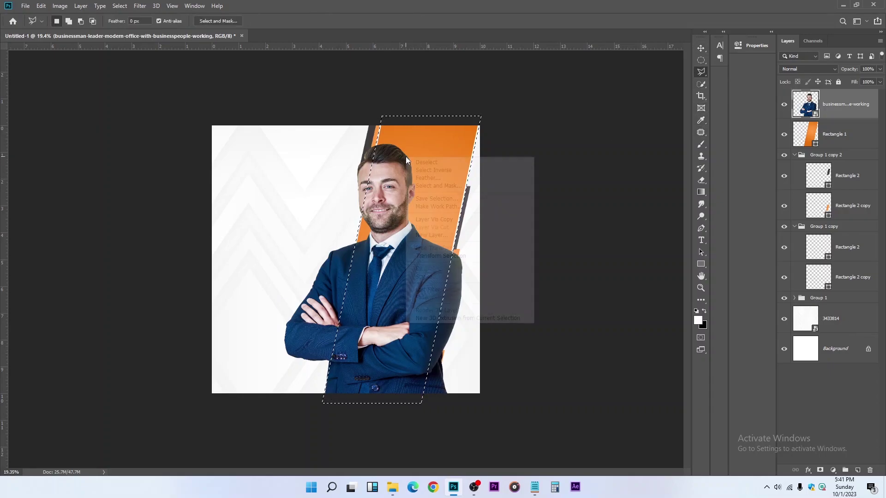
pyautogui.click(425, 170)
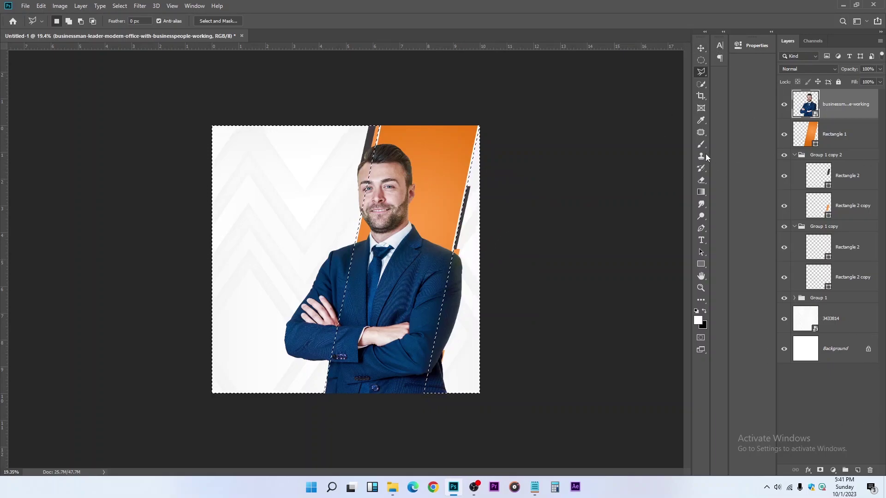
# Rasterize the businessman layer, erase his part outside the orange bar, and deselect.
pyautogui.click(700, 181)
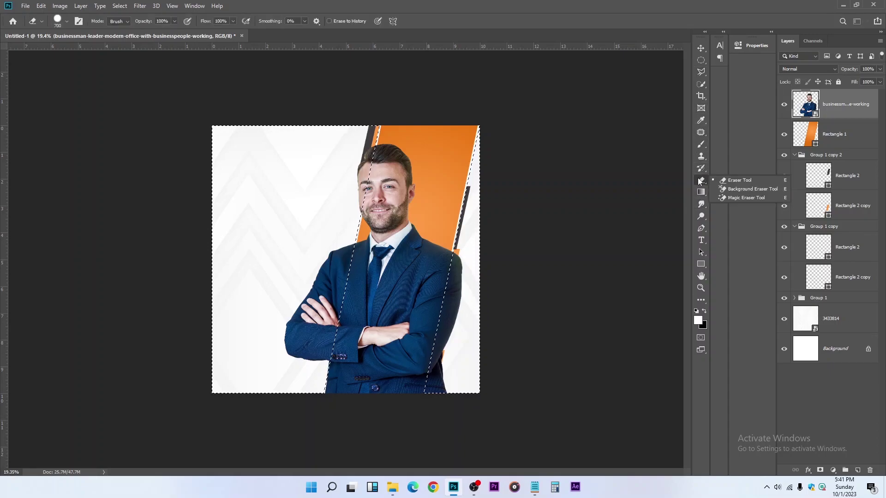
pyautogui.click(747, 181)
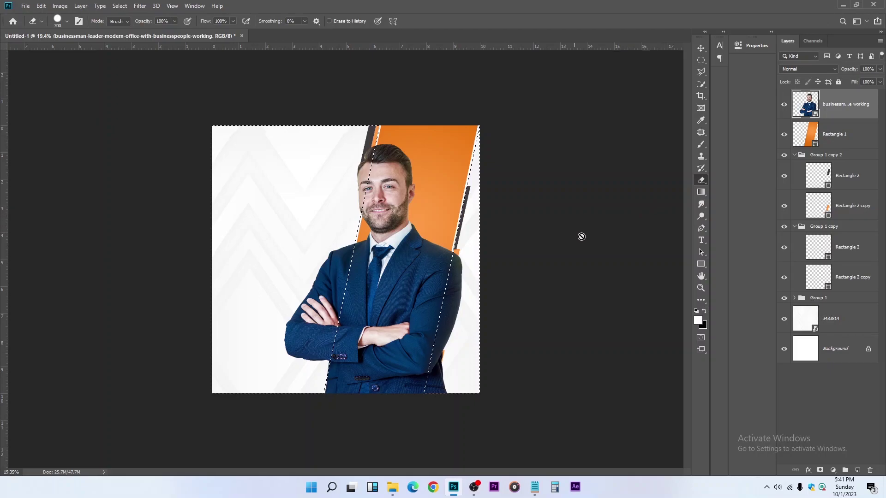
pyautogui.rightClick(847, 100)
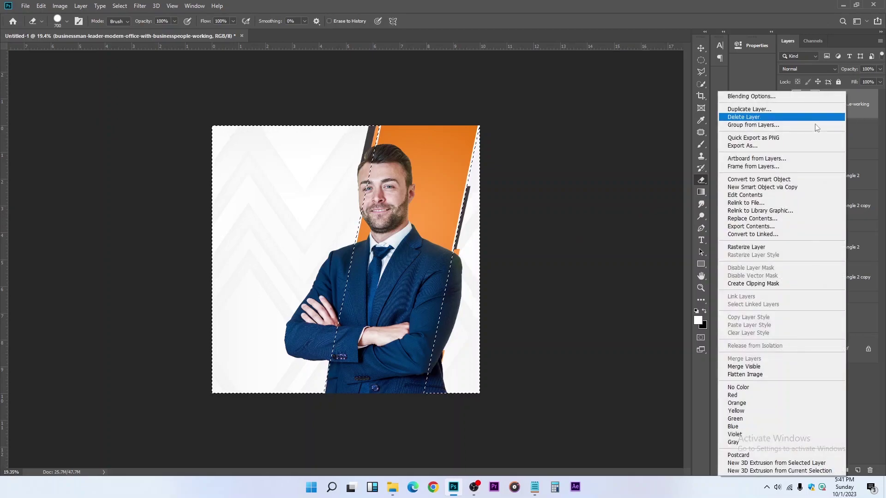
pyautogui.click(749, 247)
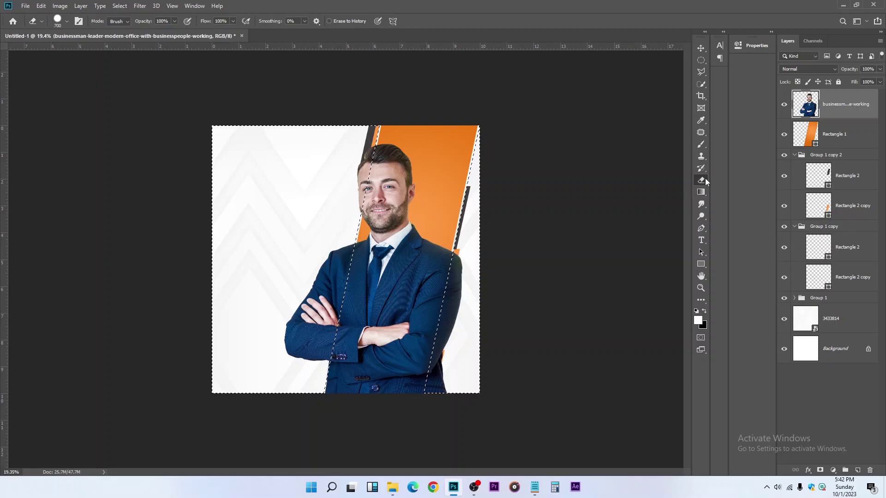
pyautogui.moveTo(462, 258); pyautogui.dragTo(415, 446)
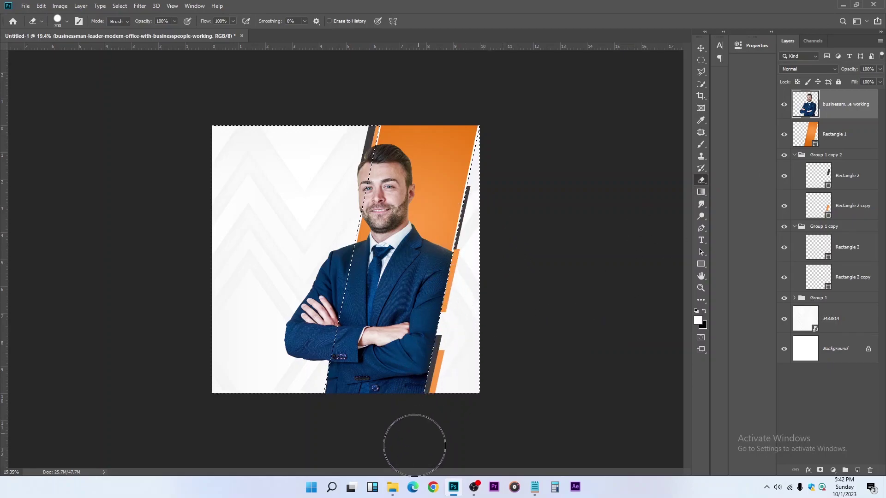
pyautogui.click(700, 48)
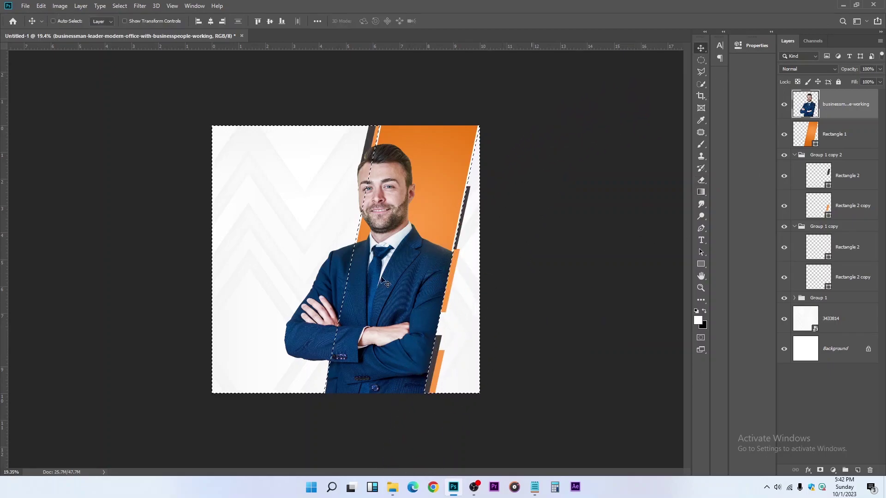
pyautogui.hotkey('ctrl', 'd')
pyautogui.keyDown('shift'); pyautogui.click(848, 303); pyautogui.keyUp('shift')
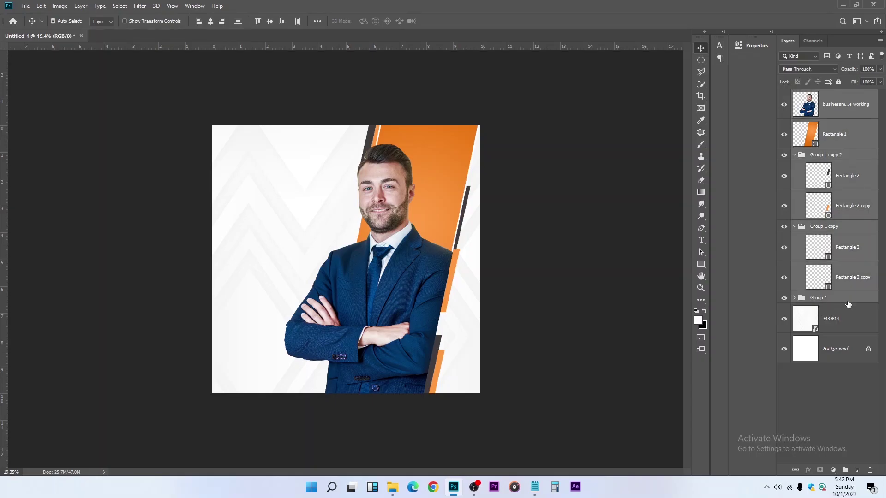
# Group the businessman, orange band and stripe layers into Group 2.
pyautogui.hotkey('ctrl', 'g')
pyautogui.scroll(1, 377, 228)
pyautogui.scroll(1, 377, 228)
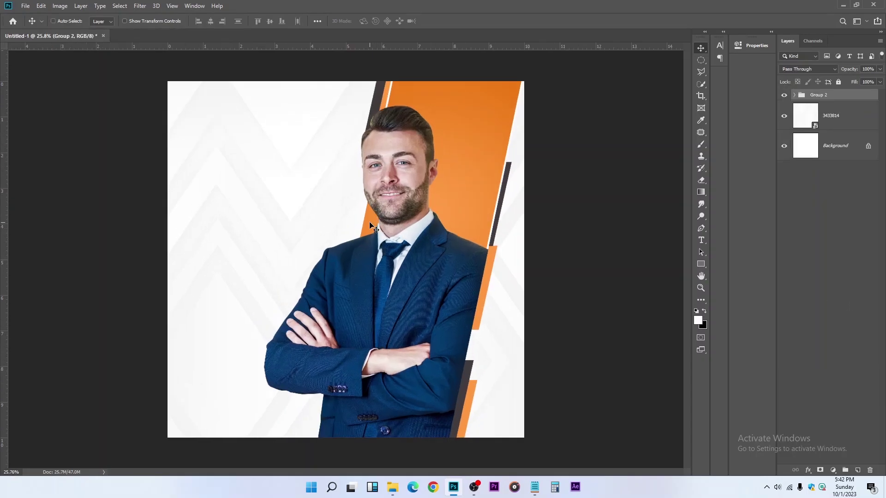
pyautogui.press('ctrl')
# Save the flyer as premium flyer.psd on the Desktop.
pyautogui.hotkey('ctrl', 's')
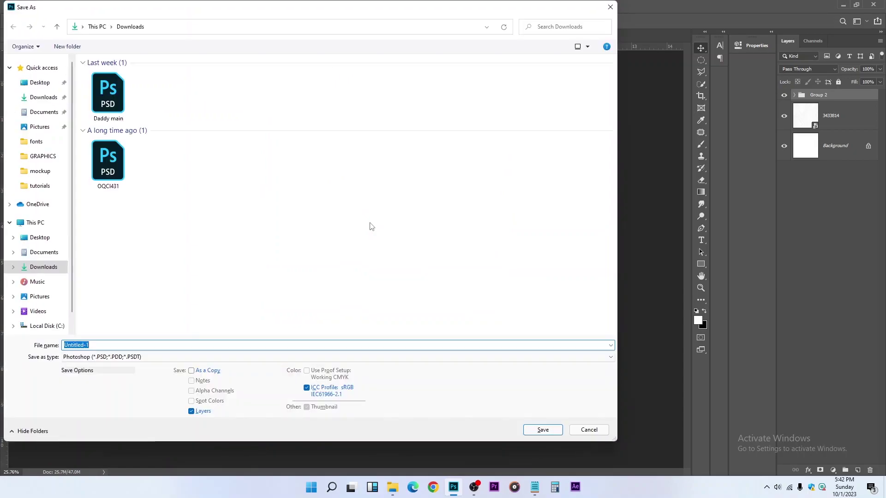
pyautogui.click(37, 82)
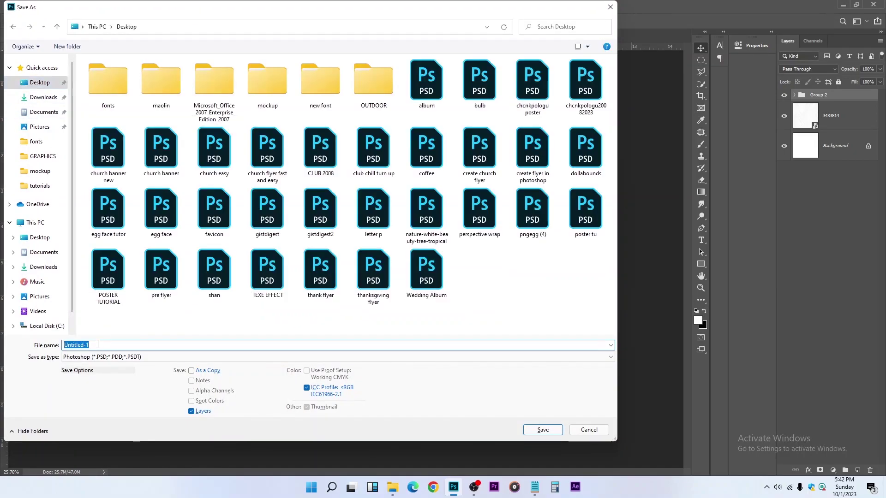
pyautogui.write('premi')
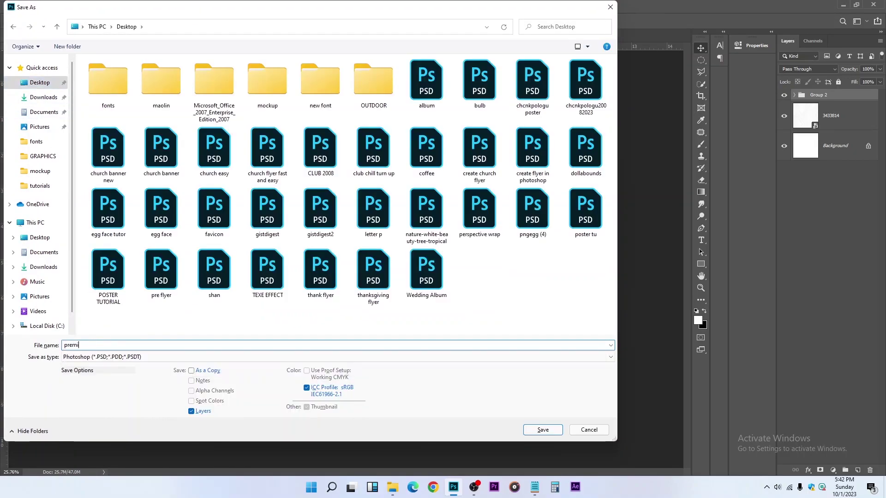
pyautogui.write('um flyer')
pyautogui.press('Return')
pyautogui.press('Return')
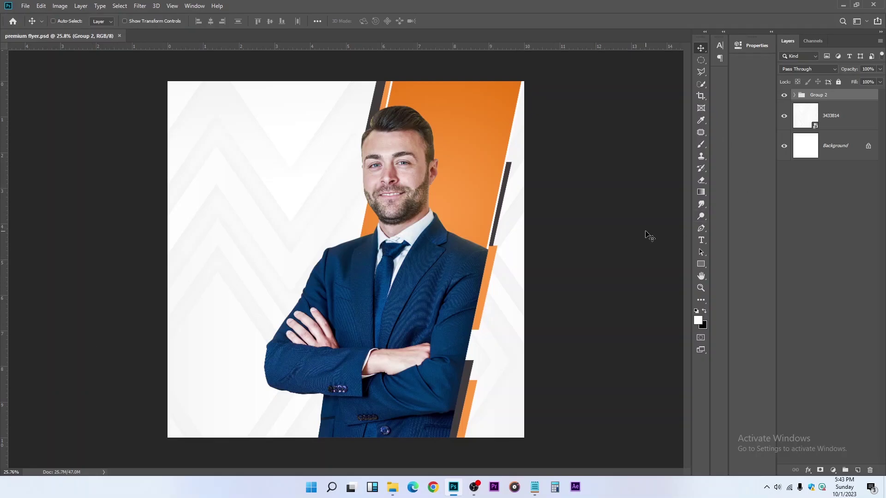
# Add a 'We are' text line near the top left and enlarge it.
pyautogui.click(701, 240)
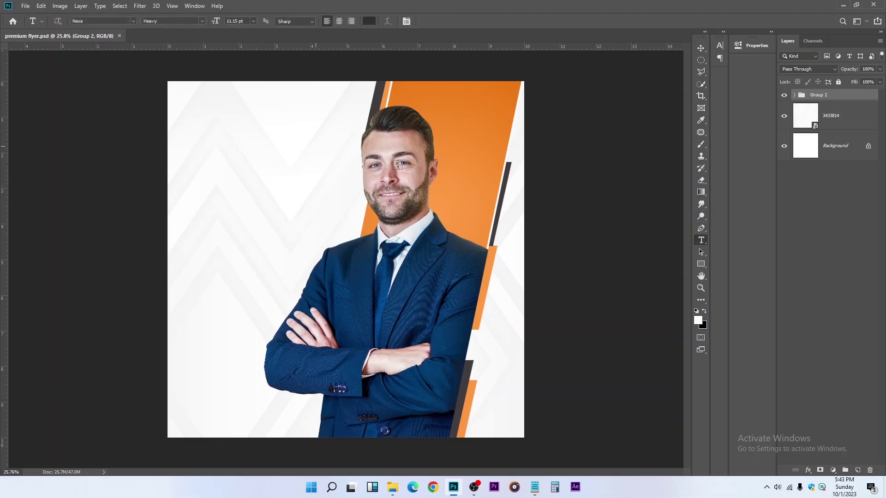
pyautogui.click(198, 121)
pyautogui.write('We are')
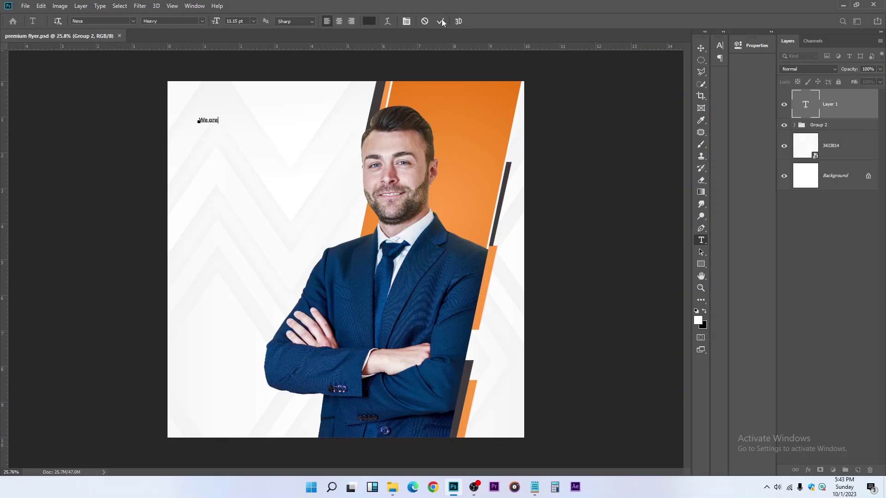
pyautogui.click(441, 21)
pyautogui.hotkey('ctrl', 't')
pyautogui.moveTo(218, 129); pyautogui.dragTo(249, 138)
pyautogui.press('Return')
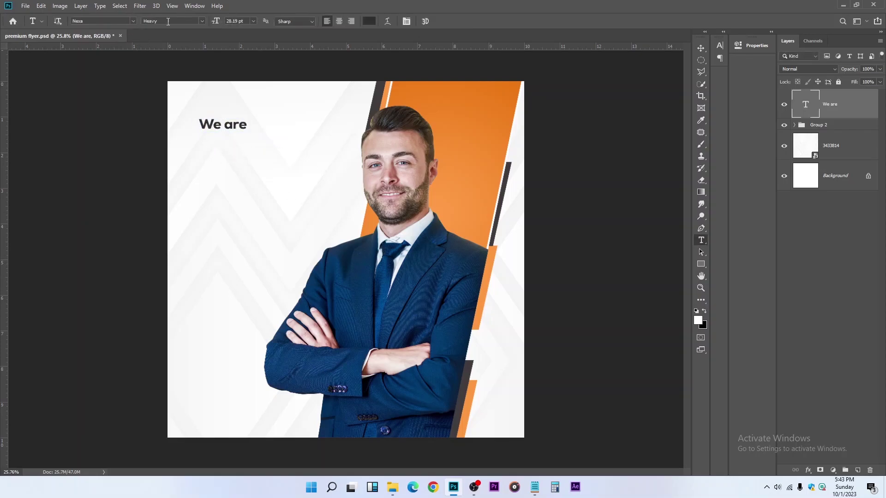
# Set 'We are' to Extra Light weight and enlarge it slightly more.
pyautogui.click(202, 20)
pyautogui.click(152, 28)
pyautogui.click(133, 21)
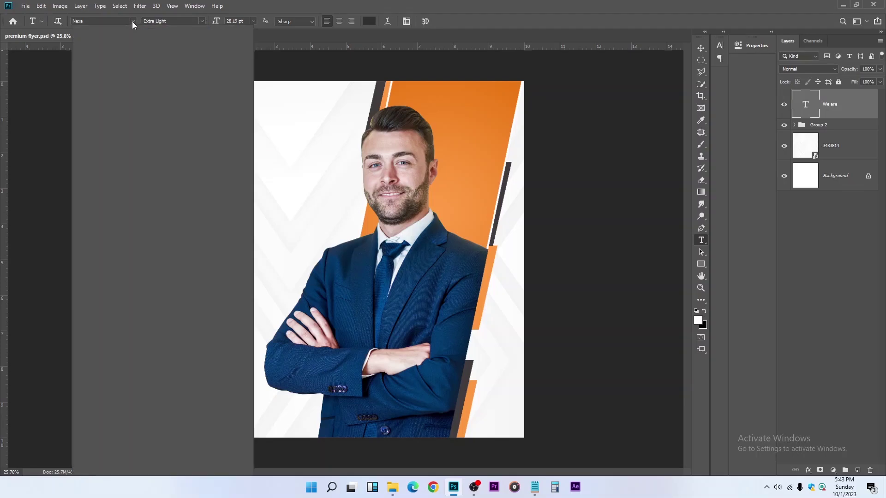
pyautogui.click(701, 48)
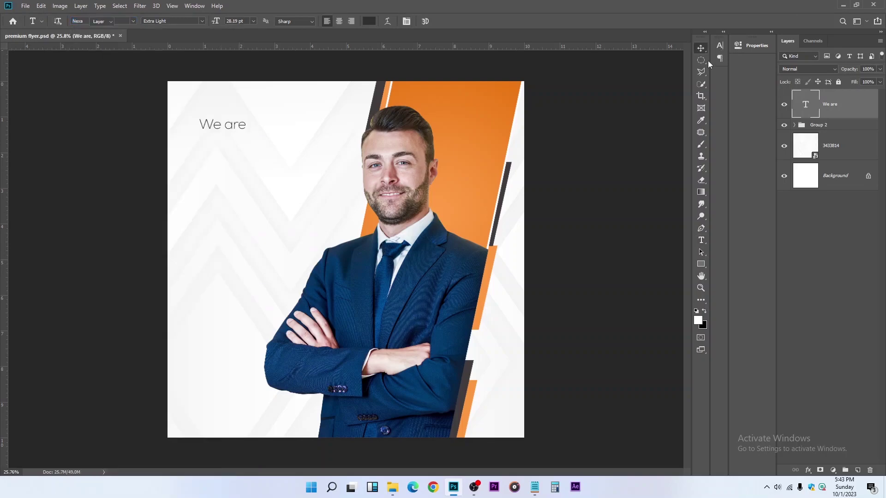
pyautogui.hotkey('ctrl', 't')
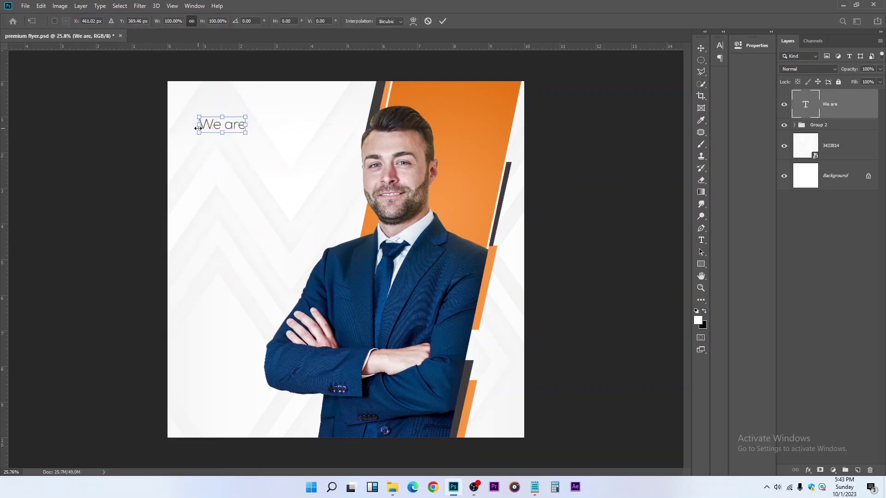
pyautogui.moveTo(198, 130)
pyautogui.mouseDown()
pyautogui.moveTo(190, 136)
pyautogui.moveTo(202, 134)
pyautogui.moveTo(195, 122)
pyautogui.mouseUp()
pyautogui.press('Return')
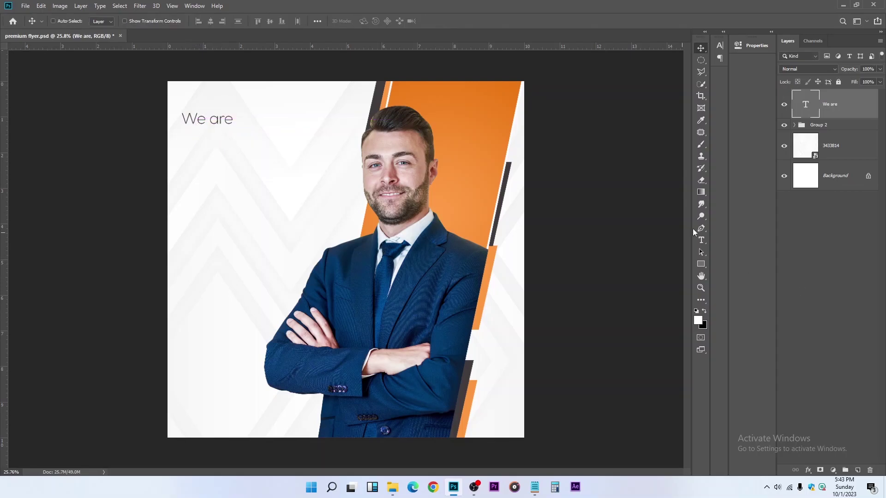
pyautogui.click(701, 240)
# Type the REAL ESTATE AGENCY heading below 'We are' in Haettenschweiler.
pyautogui.click(210, 156)
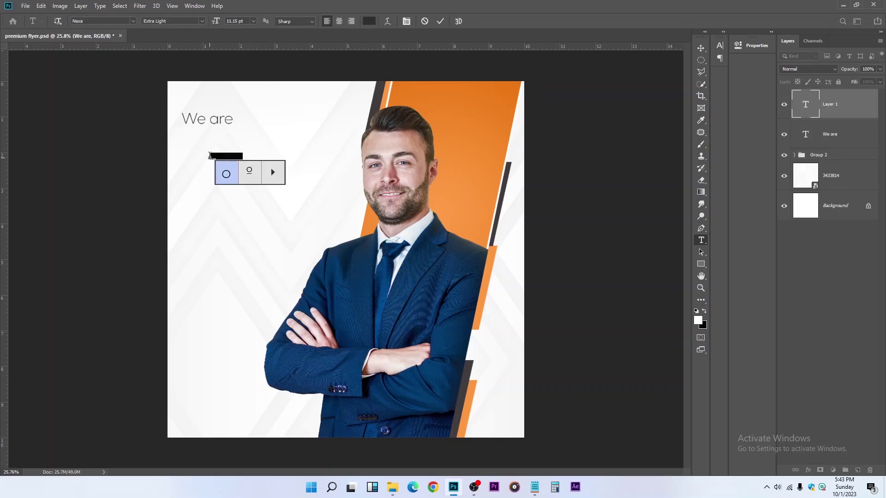
pyautogui.write('SEA')
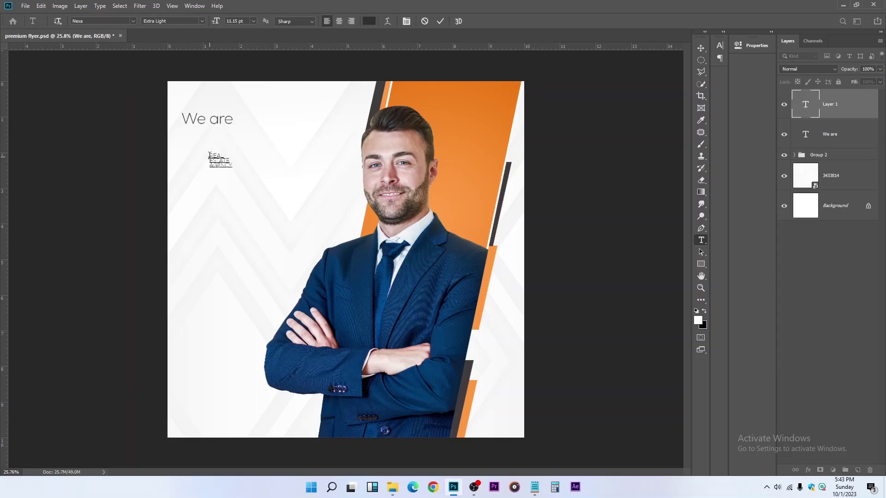
pyautogui.click(442, 22)
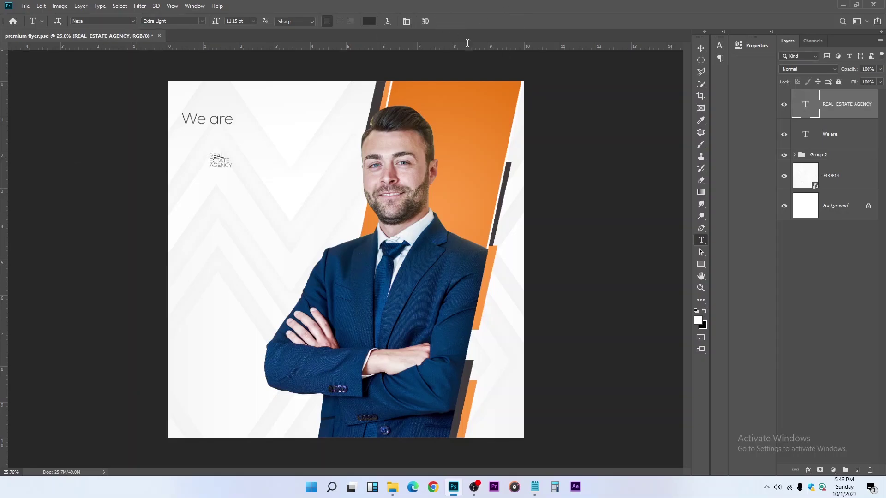
pyautogui.click(406, 22)
pyautogui.click(665, 58)
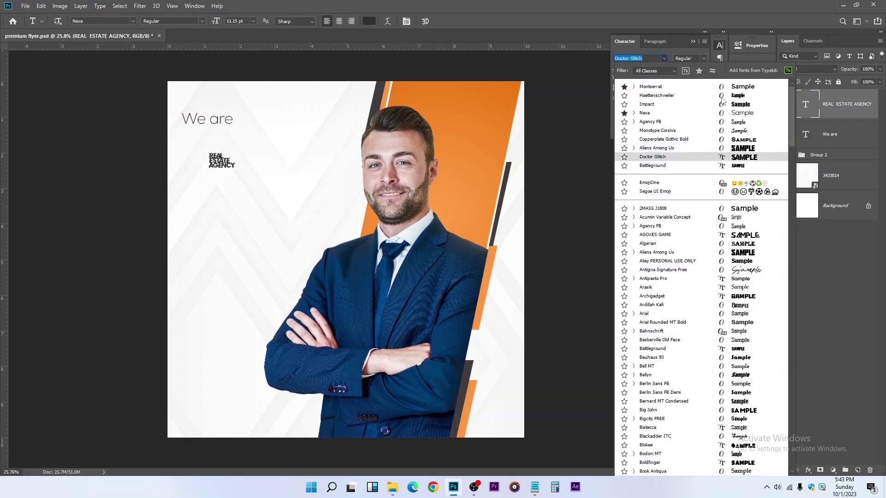
pyautogui.click(697, 95)
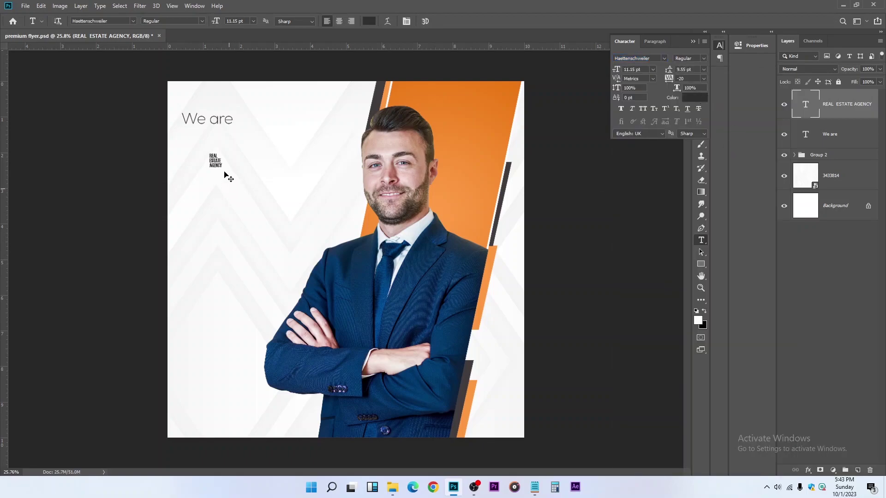
# Enlarge the heading to 77.7 pt, tighten its line spacing, and move it under 'We are'.
pyautogui.hotkey('ctrl', 't')
pyautogui.moveTo(223, 169); pyautogui.dragTo(284, 275)
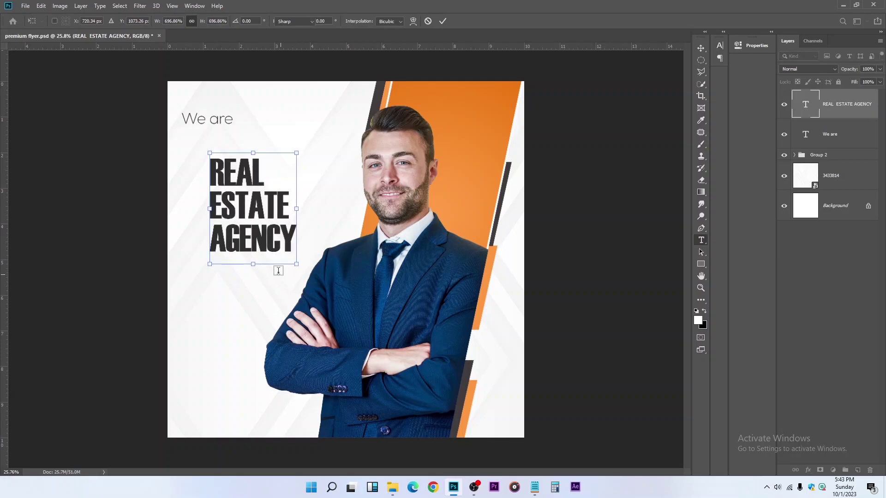
pyautogui.press('Return')
pyautogui.click(406, 22)
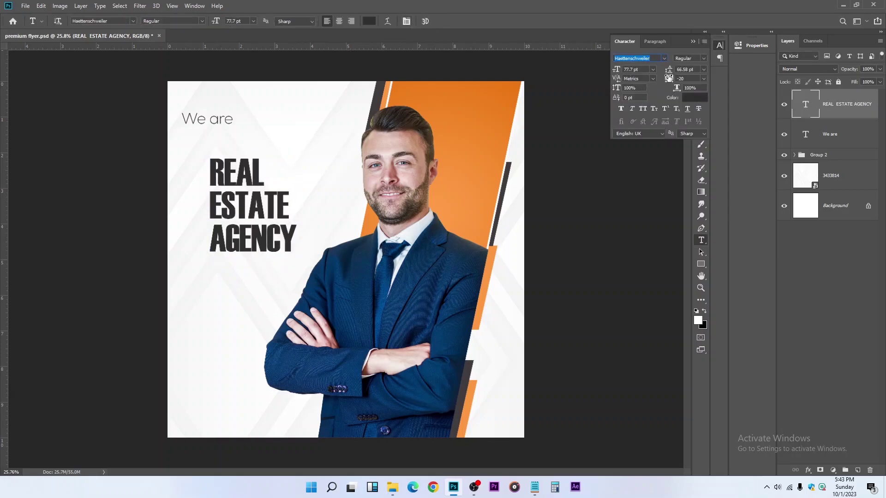
pyautogui.moveTo(669, 70); pyautogui.dragTo(665, 89)
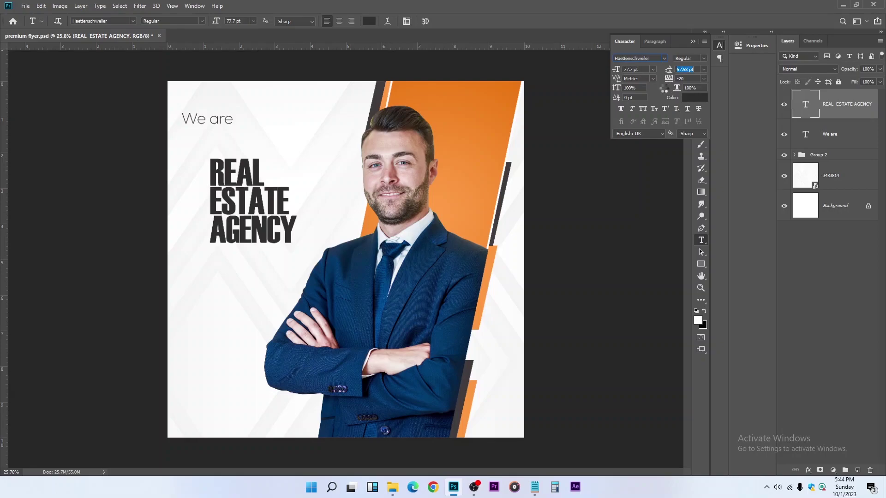
pyautogui.click(693, 42)
pyautogui.click(701, 48)
pyautogui.moveTo(225, 197); pyautogui.dragTo(197, 166)
pyautogui.press('Down')
pyautogui.press('Down')
pyautogui.press('Down')
pyautogui.press('Down')
pyautogui.press('Down')
pyautogui.press('Down')
pyautogui.press('Down')
pyautogui.press('Down')
pyautogui.press('Down')
pyautogui.press('Down')
pyautogui.press('Down')
pyautogui.press('Down')
pyautogui.press('Down')
pyautogui.press('Down')
pyautogui.press('Down')
pyautogui.press('Down')
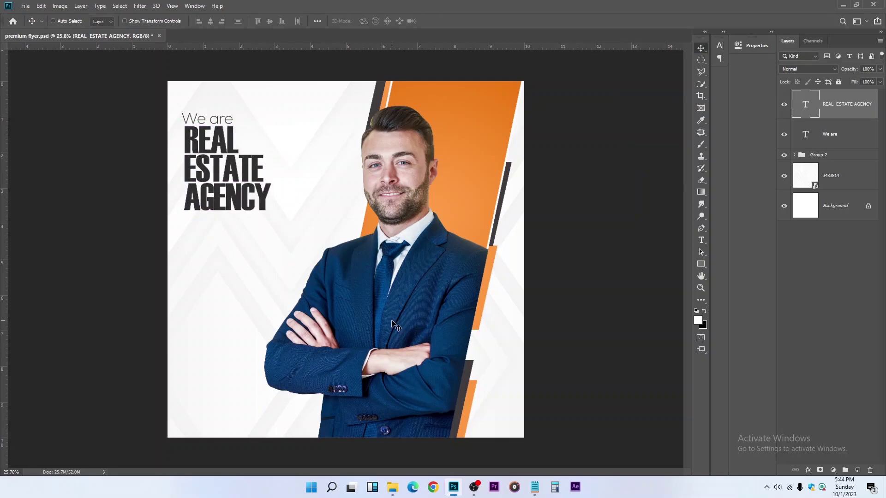
# Enlarge the heading to about 115%, then scale it together with 'We are'.
pyautogui.press('Down')
pyautogui.hotkey('ctrl', 't')
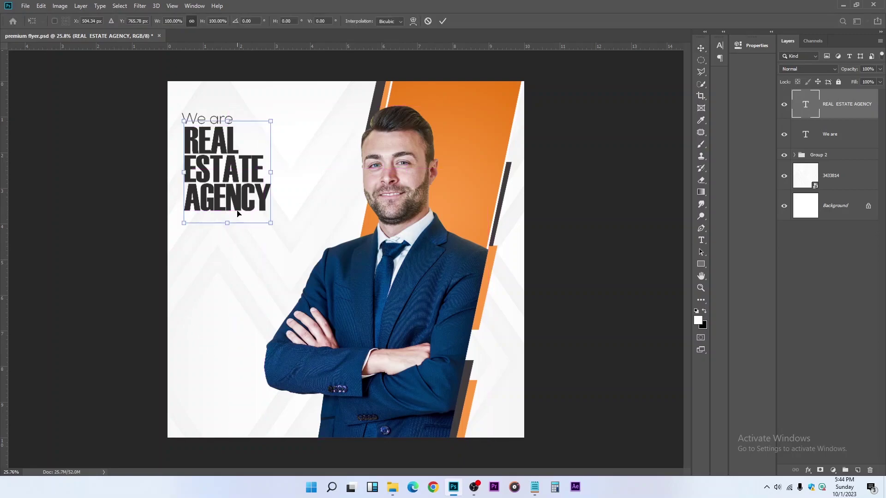
pyautogui.moveTo(271, 224); pyautogui.dragTo(277, 252)
pyautogui.press('Return')
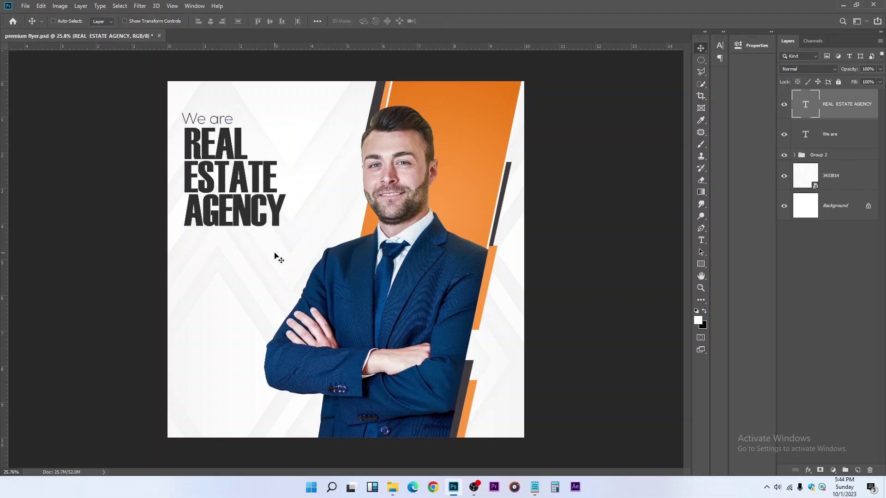
pyautogui.keyDown('ctrl'); pyautogui.click(856, 138); pyautogui.keyUp('ctrl')
pyautogui.hotkey('ctrl', 't')
pyautogui.moveTo(283, 229); pyautogui.dragTo(296, 253)
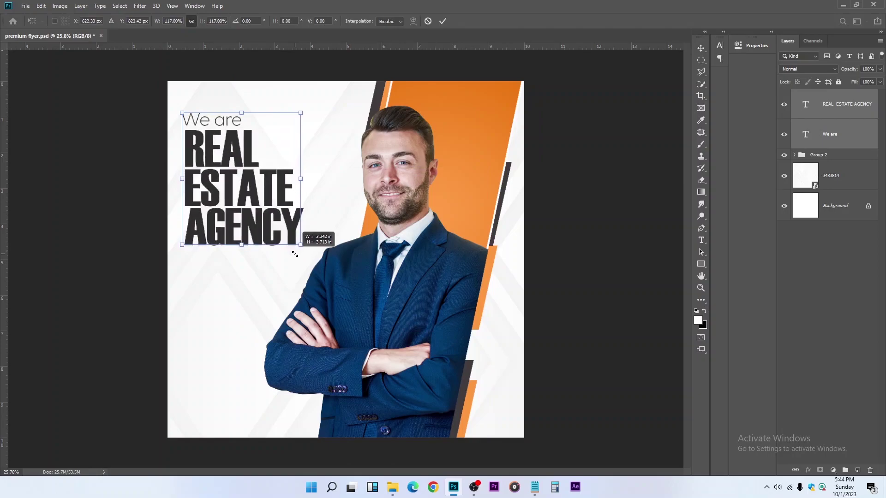
pyautogui.press('Return')
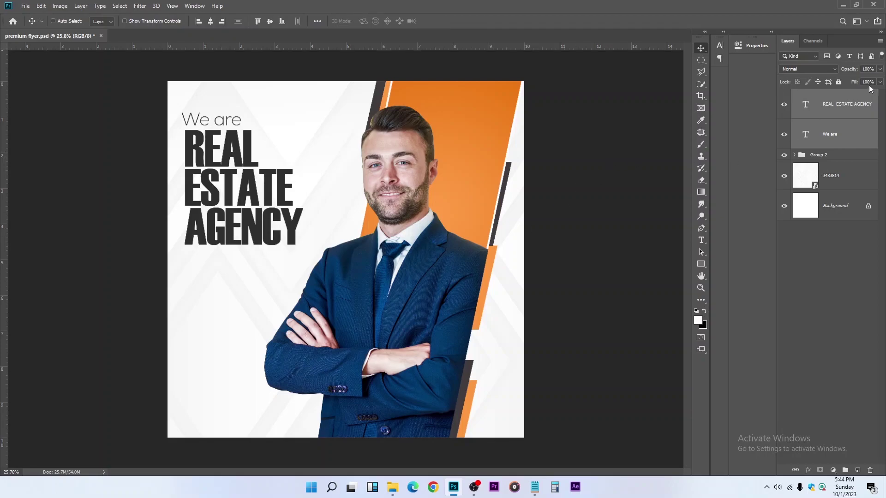
# Recolour the word ESTATE to the stripe's orange ee7e1b.
pyautogui.hotkey('alt', '.')
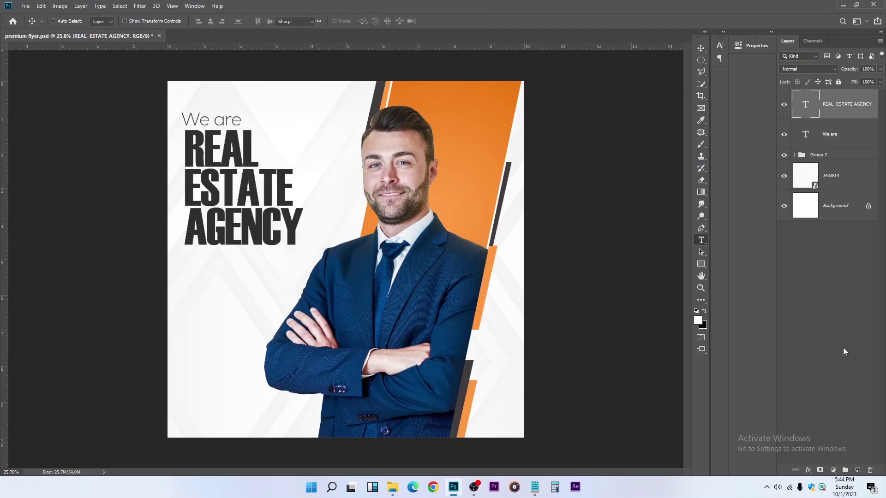
pyautogui.click(701, 241)
pyautogui.click(185, 177)
pyautogui.hotkey('ctrl', 'a')
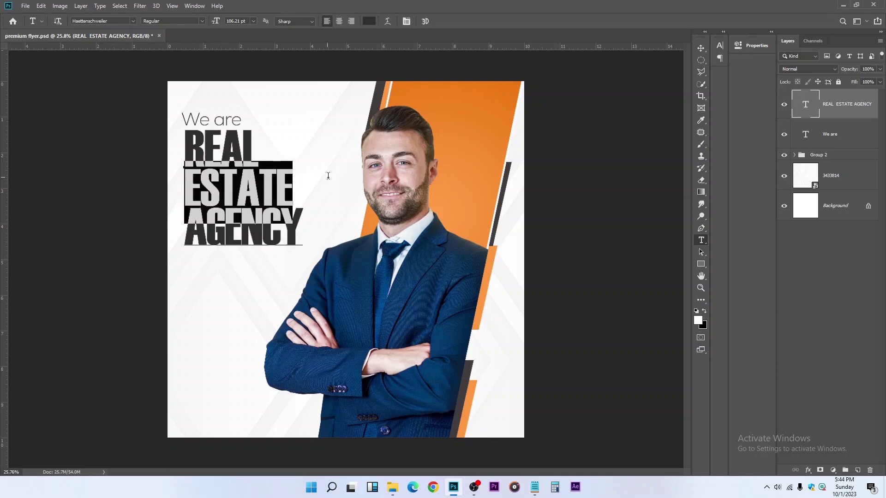
pyautogui.click(368, 22)
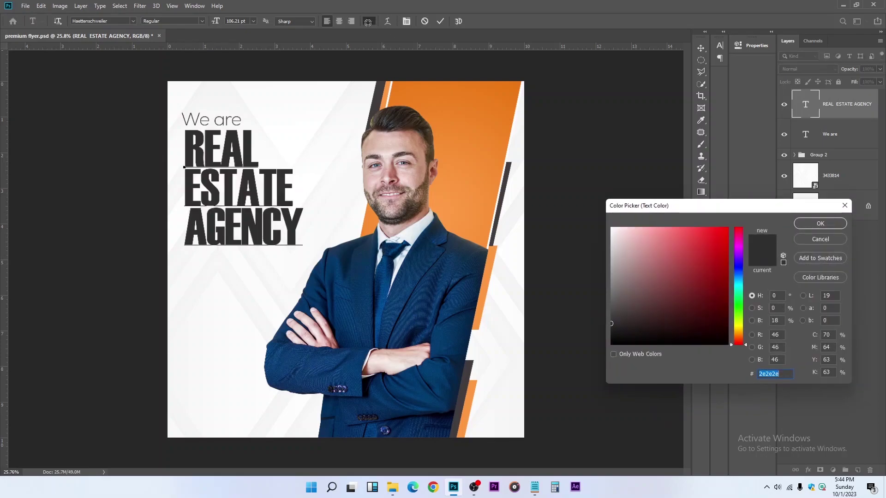
pyautogui.click(482, 98)
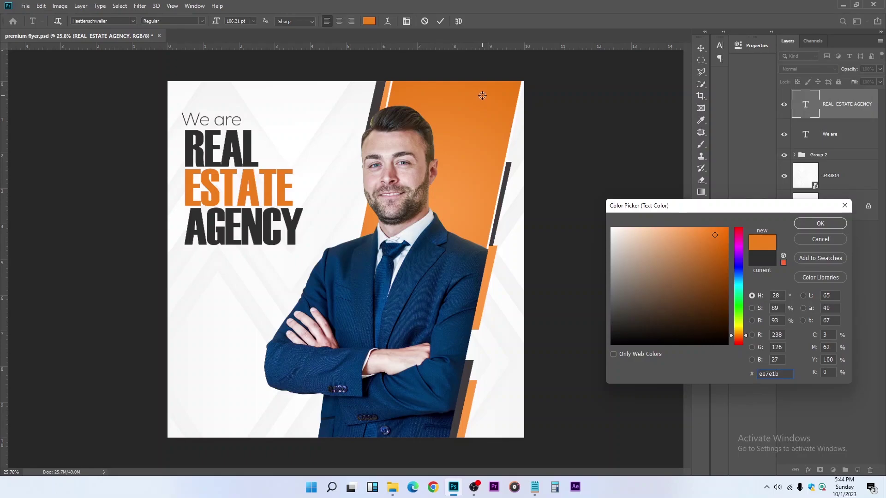
pyautogui.click(811, 222)
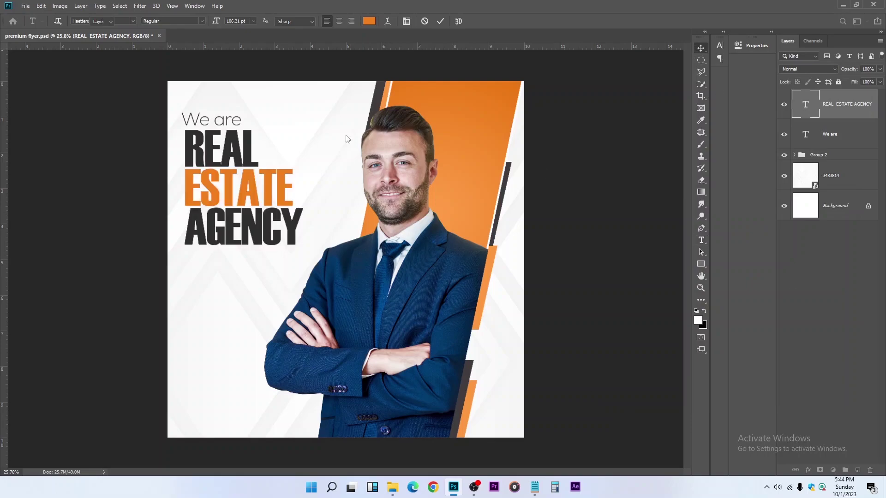
pyautogui.hotkey('ctrl', 'Return')
pyautogui.press('v')
pyautogui.scroll(-2, 397, 159)
pyautogui.scroll(1, 396, 160)
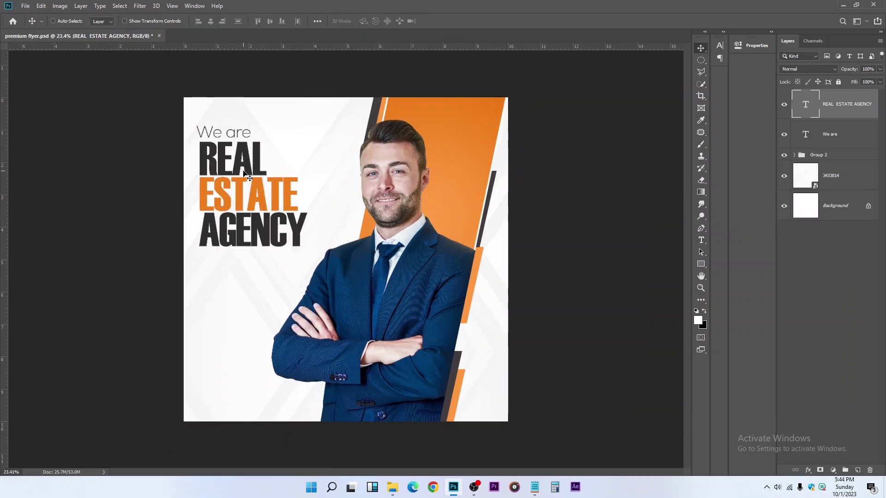
# Type WHAT WE DO below the heading in dark grey 2e2e2e sampled from REAL.
pyautogui.click(701, 243)
pyautogui.click(212, 264)
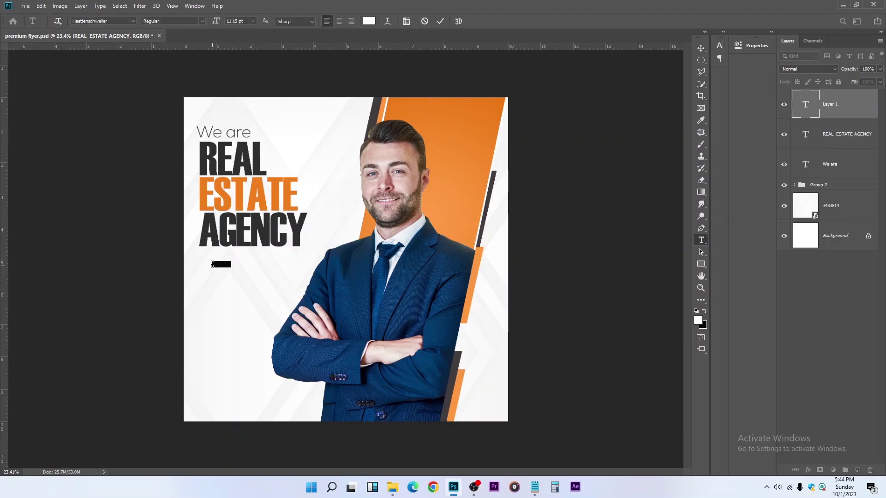
pyautogui.press('BackSpace')
pyautogui.click(440, 21)
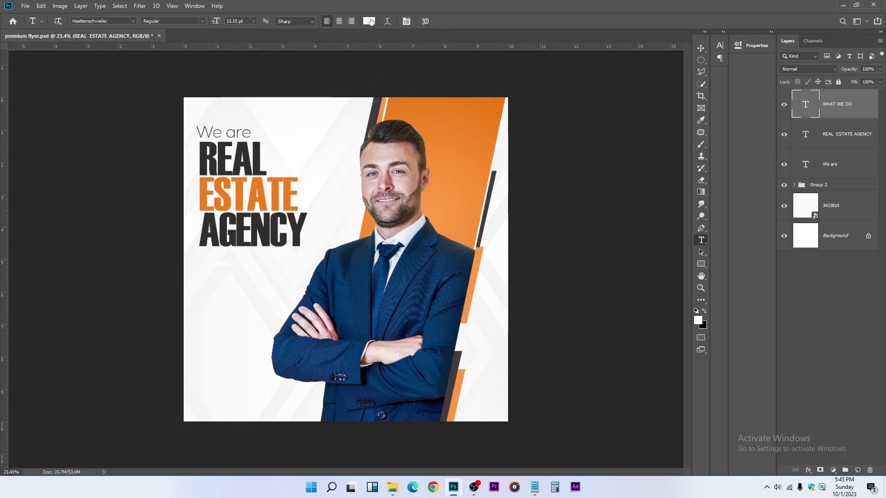
pyautogui.click(369, 21)
pyautogui.click(240, 149)
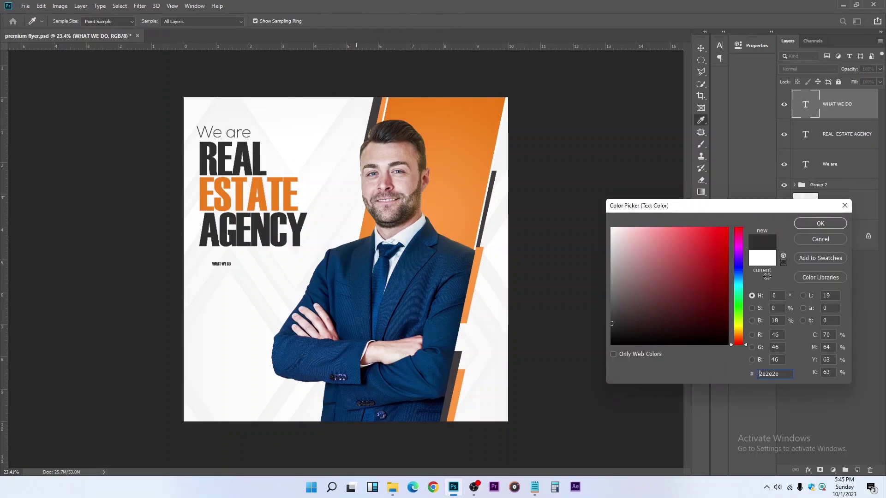
pyautogui.click(832, 228)
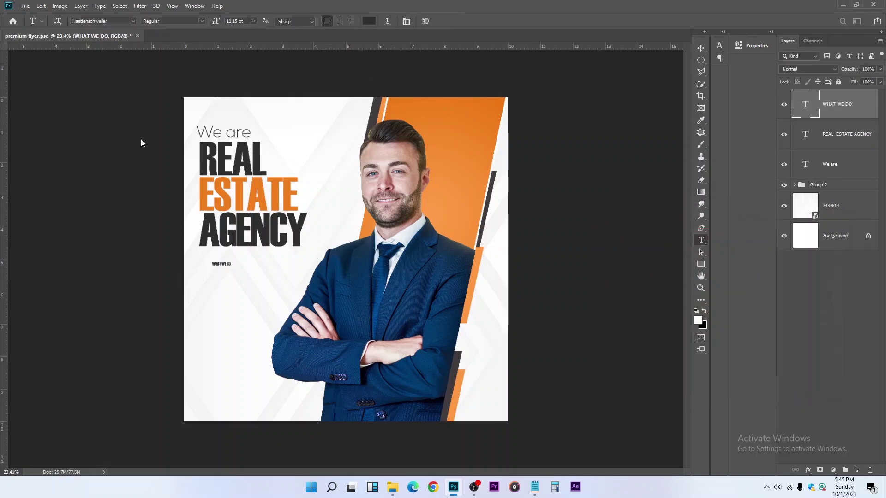
# Set WHAT WE DO to Montserrat and scale it to about 21.45 pt.
pyautogui.click(127, 21)
pyautogui.click(133, 21)
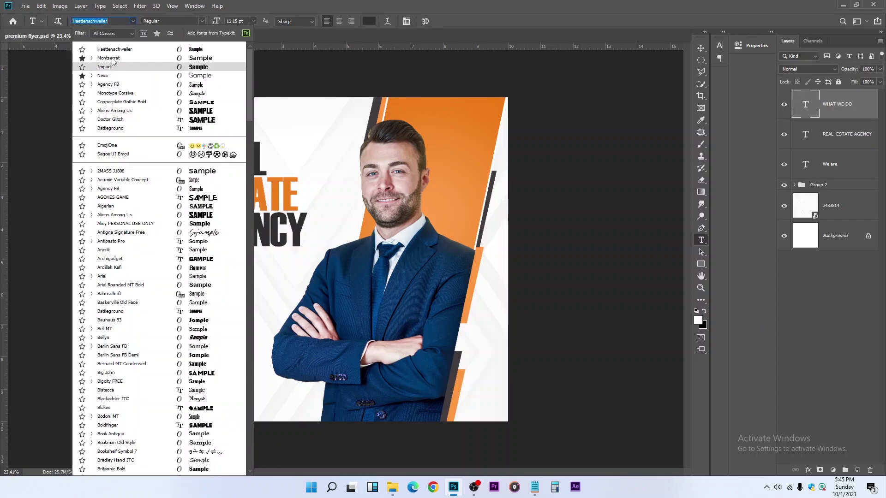
pyautogui.click(111, 57)
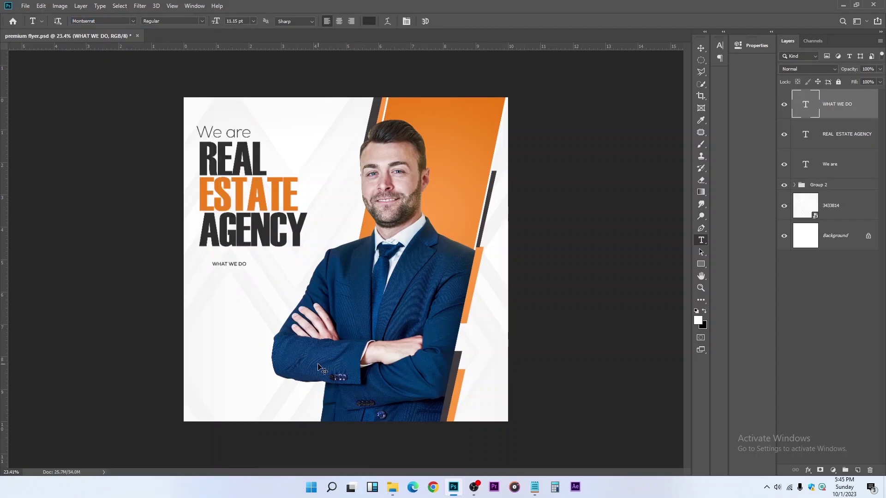
pyautogui.hotkey('ctrl', 't')
pyautogui.moveTo(247, 267); pyautogui.dragTo(291, 278)
pyautogui.press('Return')
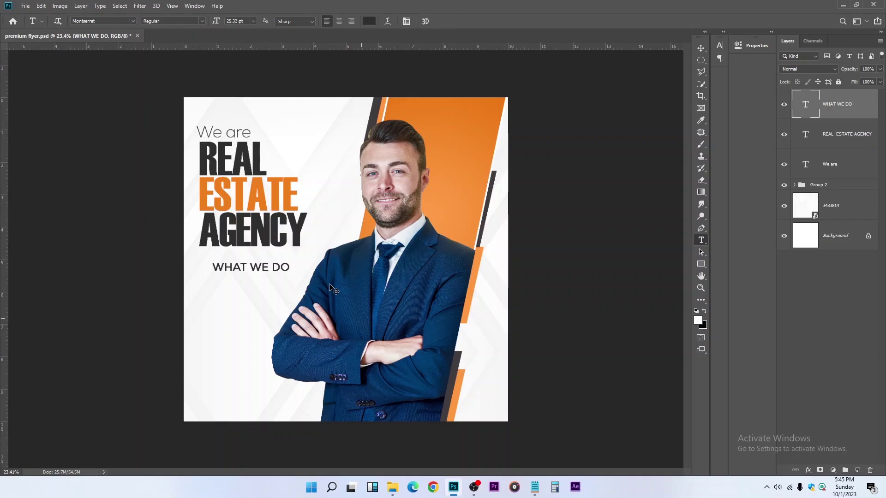
pyautogui.hotkey('ctrl', 't')
pyautogui.moveTo(289, 274); pyautogui.dragTo(276, 271)
pyautogui.press('Return')
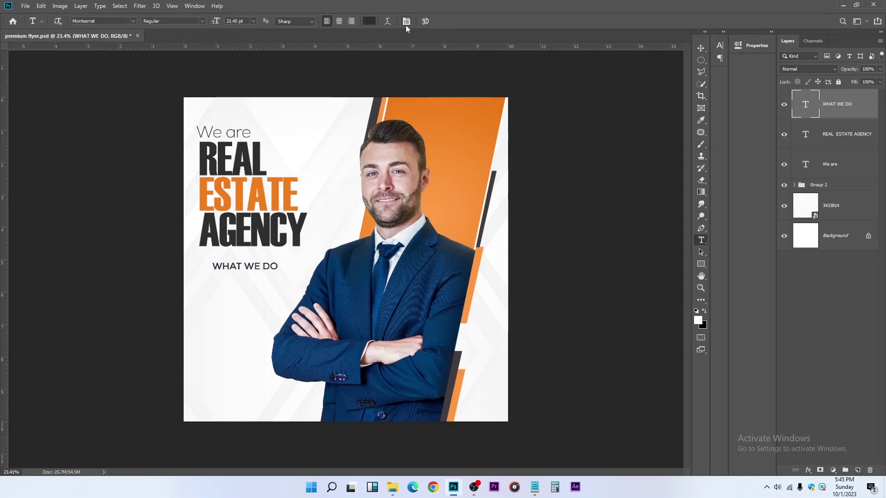
# Make the WHAT WE DO subheading Bold.
pyautogui.click(407, 21)
pyautogui.click(703, 58)
pyautogui.click(684, 75)
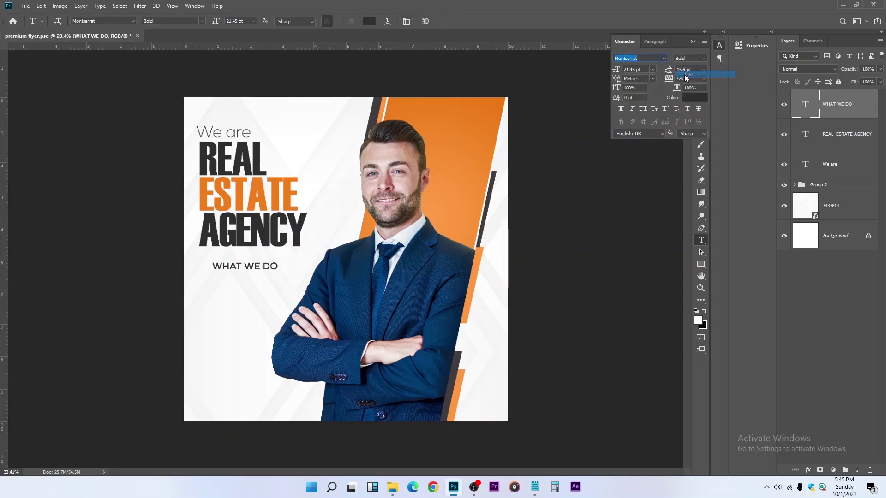
pyautogui.click(692, 41)
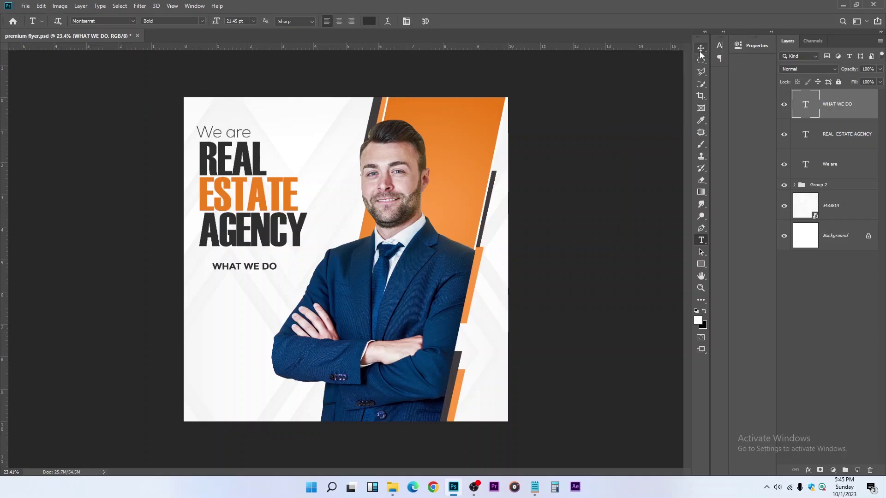
pyautogui.press('v')
pyautogui.scroll(1, 229, 300)
pyautogui.scroll(1, 228, 299)
pyautogui.scroll(-2, 229, 293)
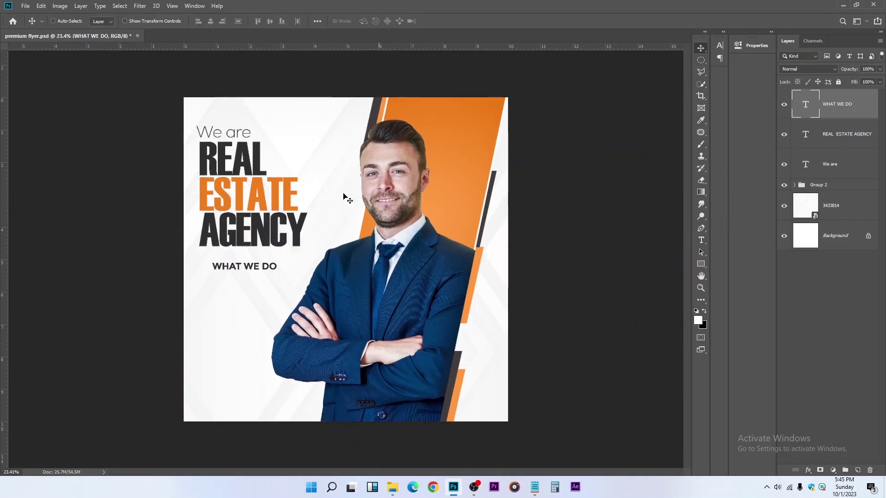
# Duplicate the REAL ESTATE AGENCY heading, move it below WHAT WE DO and retype it as OUR SERVICES.
pyautogui.click(834, 139)
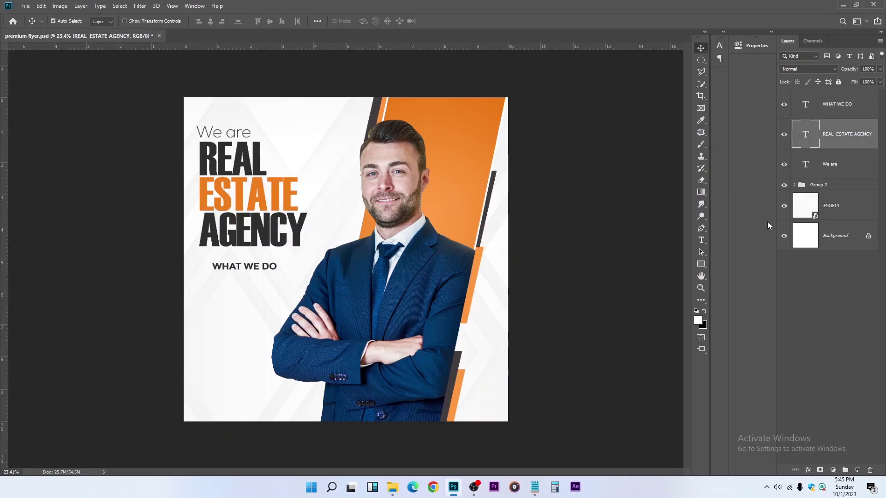
pyautogui.hotkey('ctrl', 'j')
pyautogui.moveTo(245, 156); pyautogui.dragTo(403, 424)
pyautogui.click(701, 240)
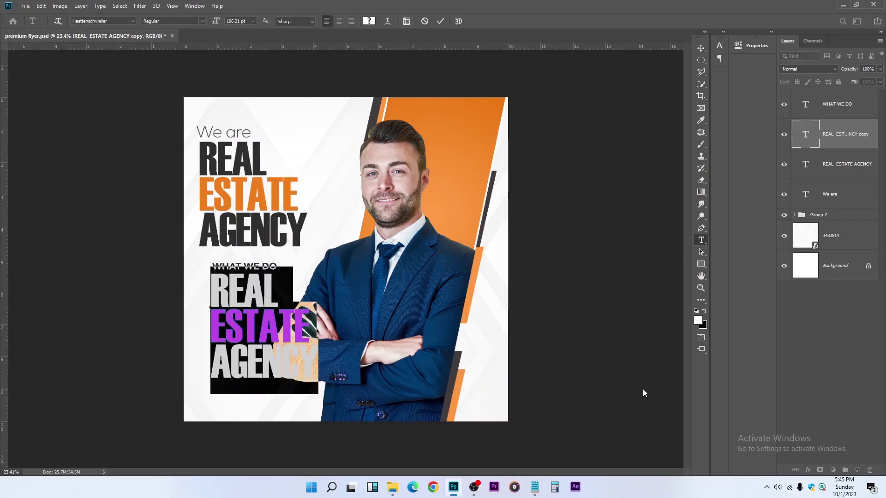
pyautogui.write('OUR S')
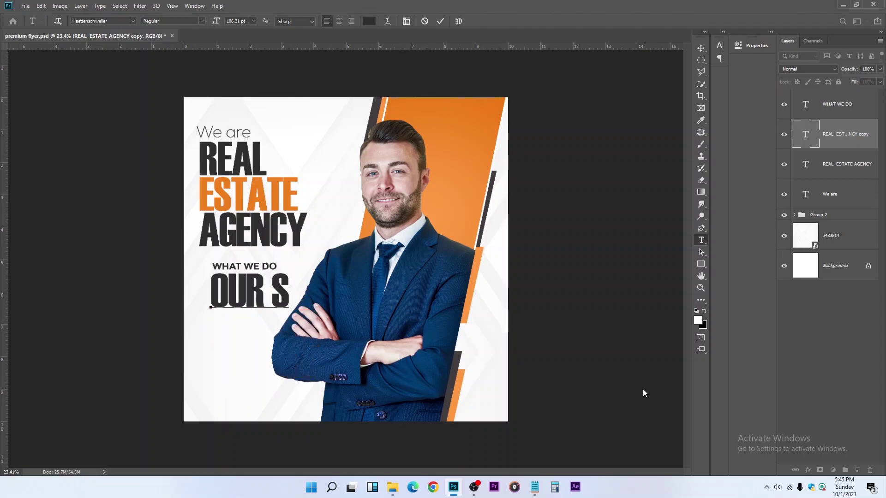
pyautogui.write('ERVI')
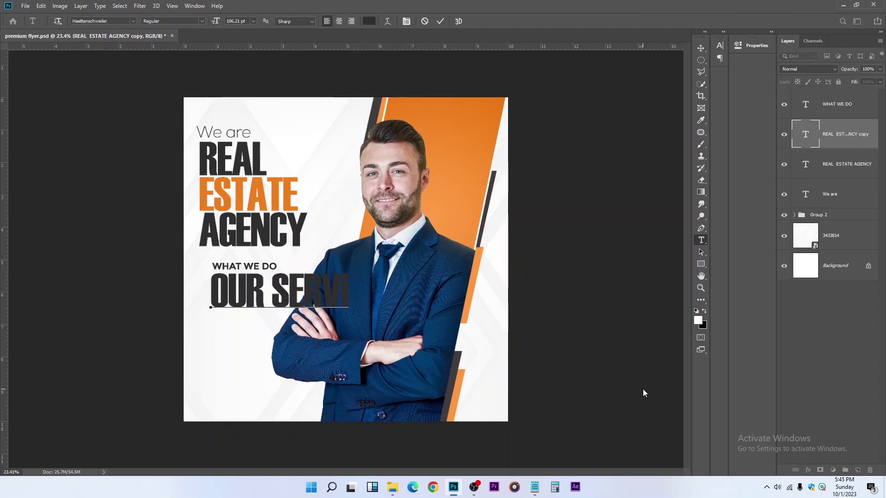
pyautogui.write('CES')
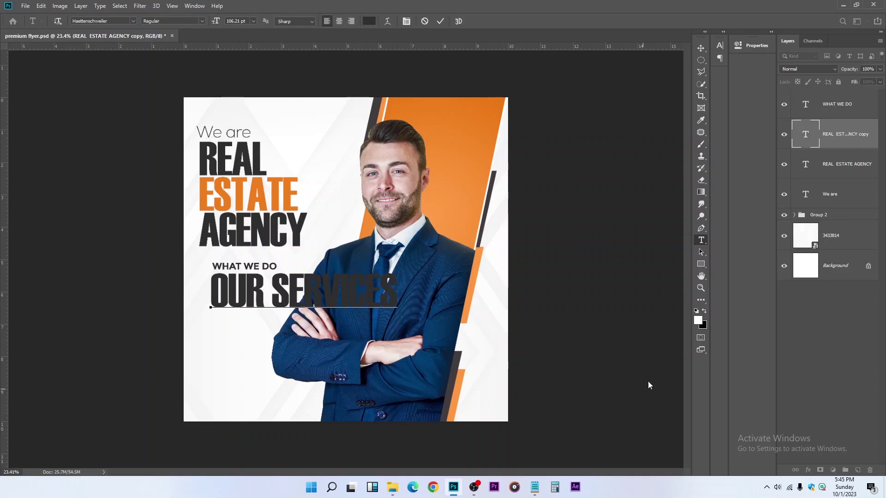
pyautogui.click(648, 385)
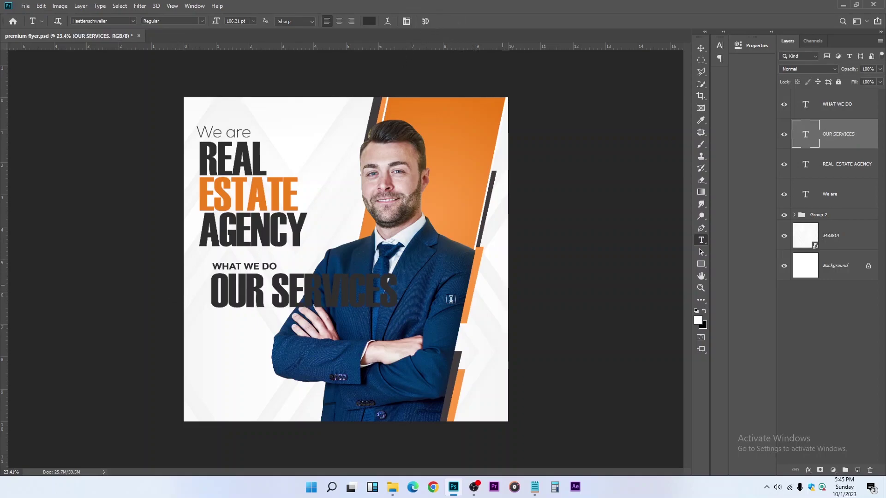
# Shrink the OUR SERVICES text to about half its size.
pyautogui.hotkey('ctrl', 't')
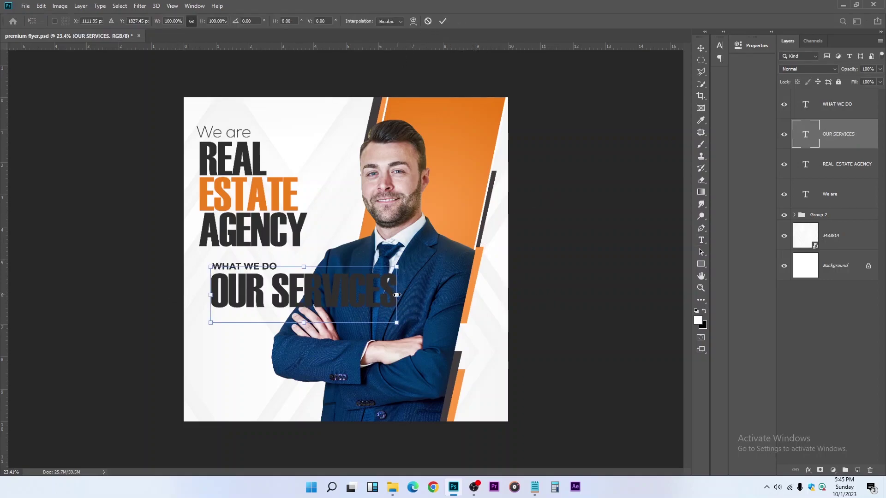
pyautogui.moveTo(397, 295); pyautogui.dragTo(293, 278)
pyautogui.click(443, 21)
pyautogui.click(701, 49)
pyautogui.hotkey('ctrl', '+')
pyautogui.hotkey('ctrl', '+')
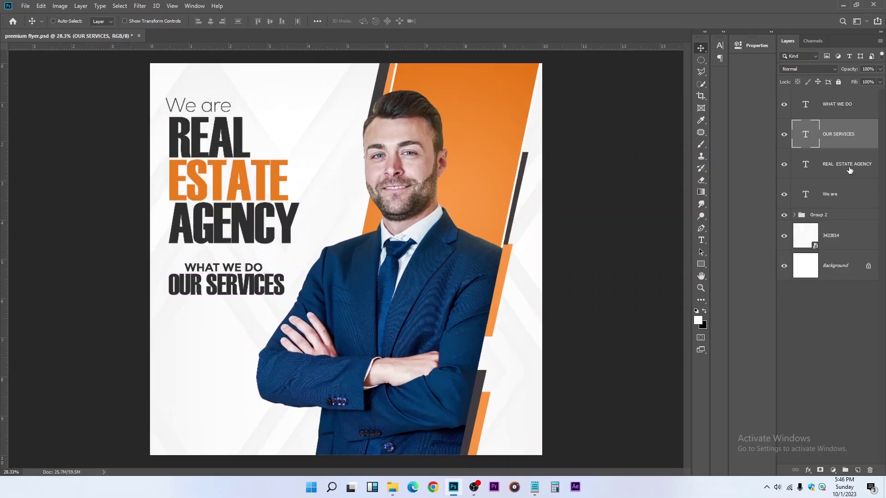
# Colour the OUR SERVICES text with the orange sampled from ESTATE.
pyautogui.click(704, 241)
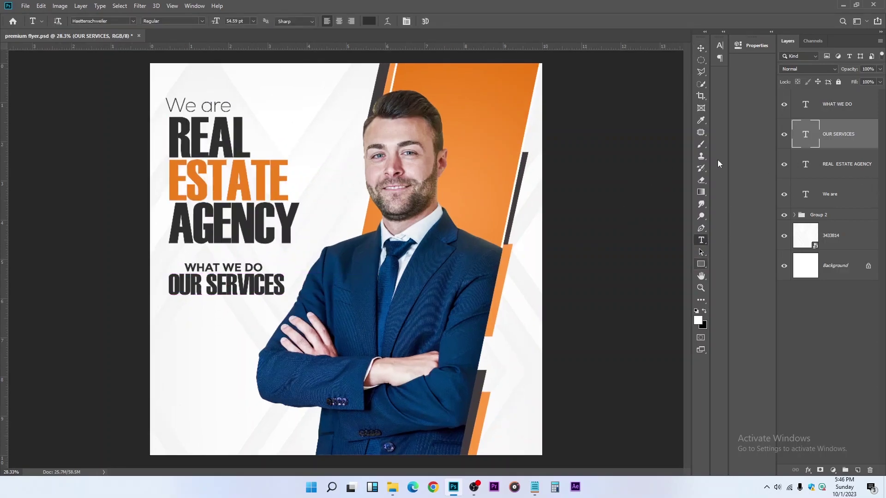
pyautogui.click(370, 21)
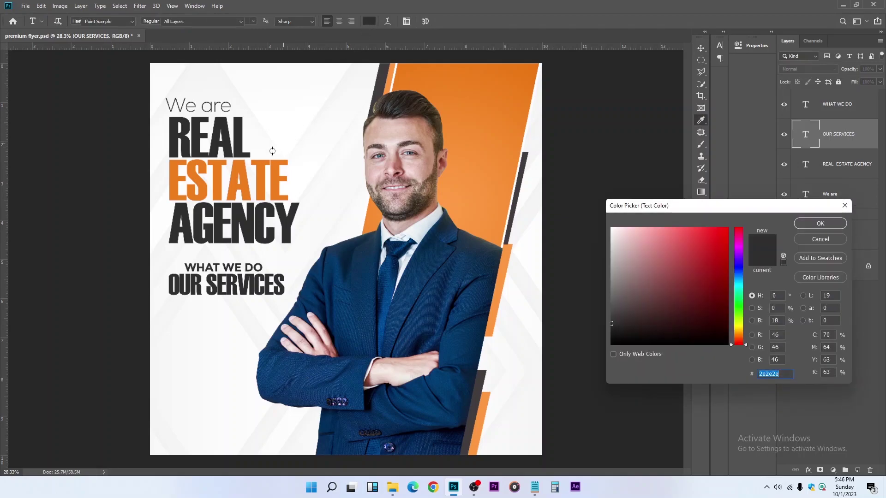
pyautogui.click(233, 169)
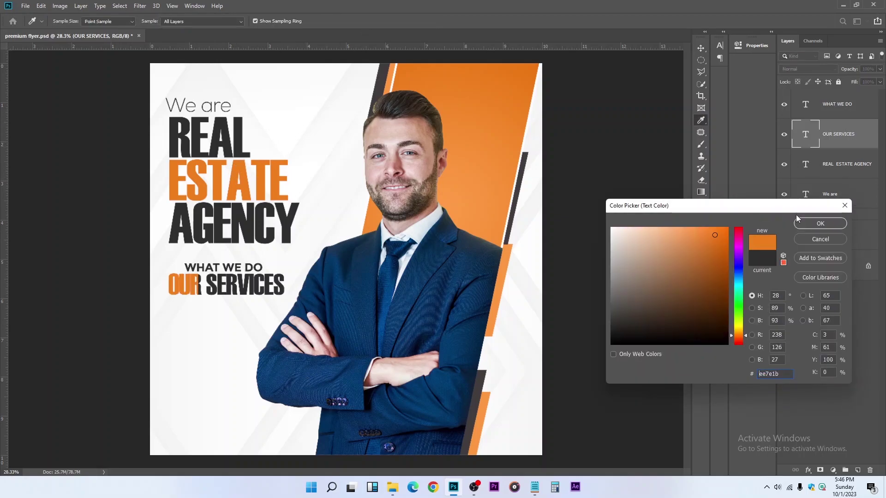
pyautogui.click(820, 223)
pyautogui.click(701, 48)
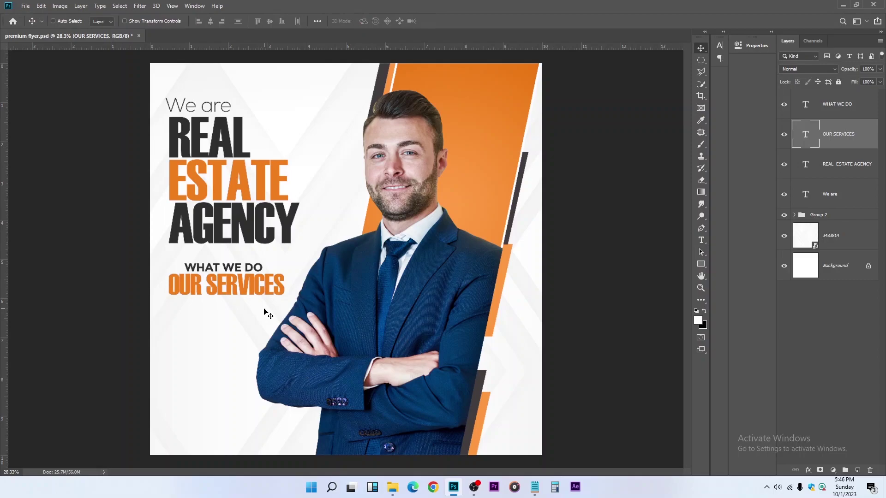
# Save the flyer and copy the services sentence from the notes.
pyautogui.scroll(-1, 266, 312)
pyautogui.hotkey('ctrl', 's')
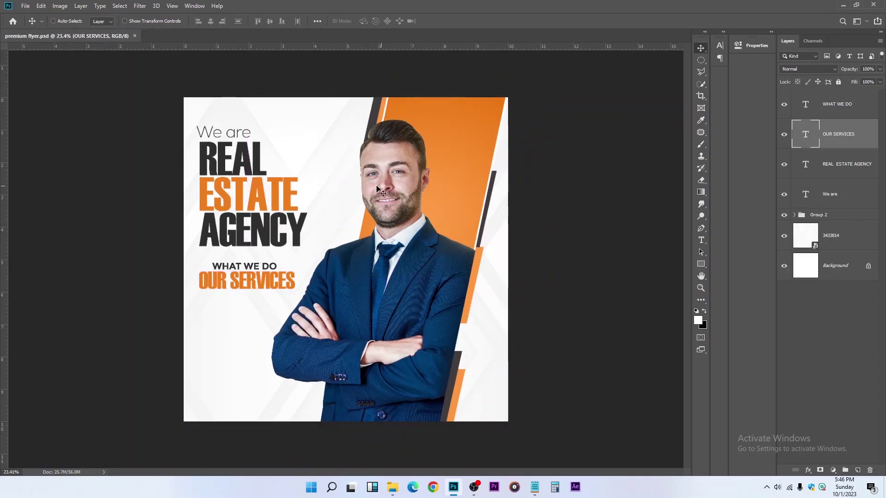
pyautogui.click(535, 487)
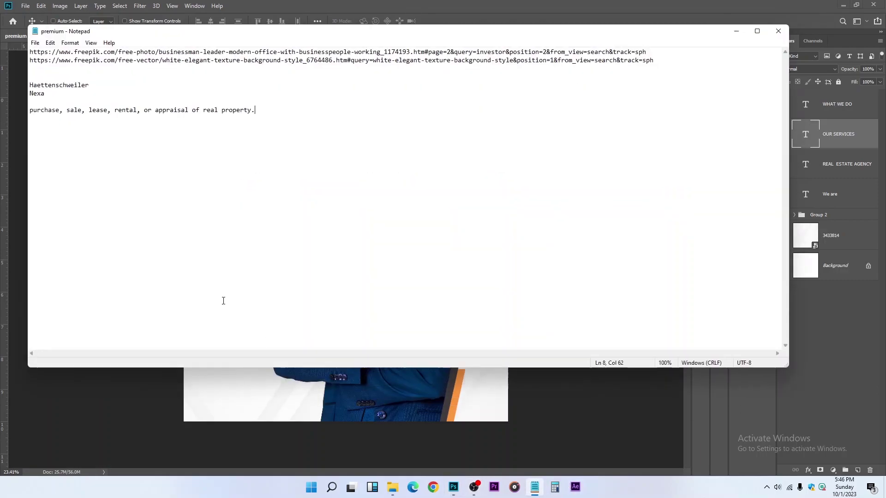
pyautogui.moveTo(251, 120); pyautogui.dragTo(26, 119)
pyautogui.hotkey('ctrl', 'c')
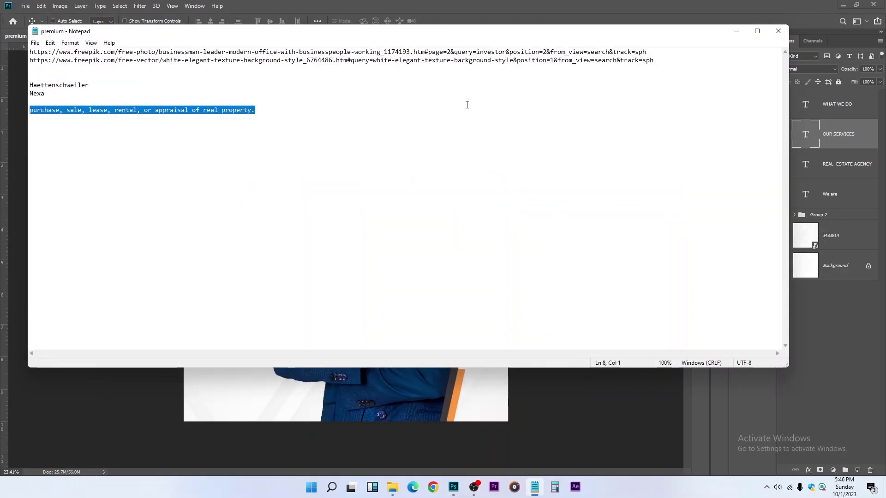
pyautogui.click(736, 31)
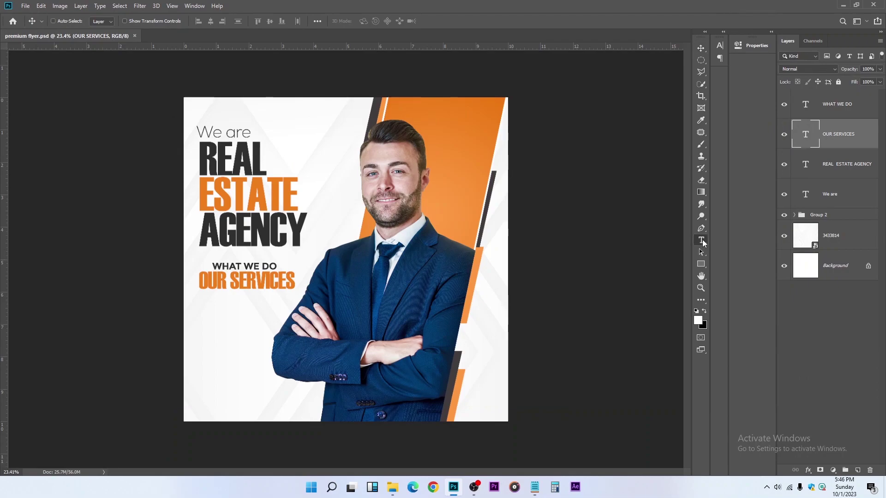
# Paste the services sentence as a new text line below OUR SERVICES.
pyautogui.click(701, 240)
pyautogui.scroll(1, 209, 306)
pyautogui.click(196, 309)
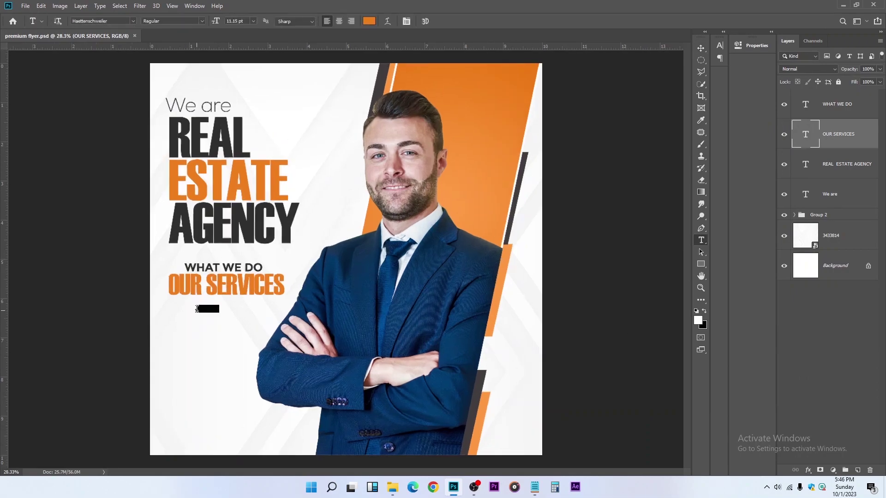
pyautogui.hotkey('ctrl', 'v')
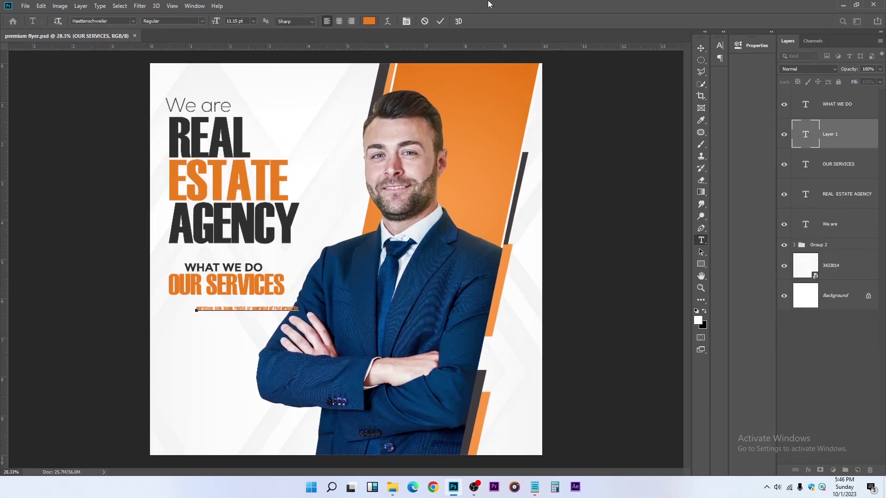
pyautogui.click(441, 22)
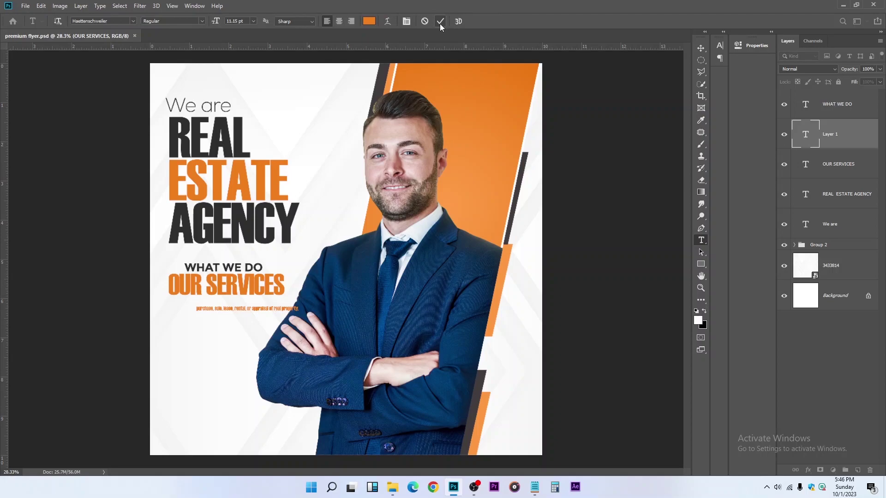
# Set the services text font to Montserrat Bold.
pyautogui.click(133, 21)
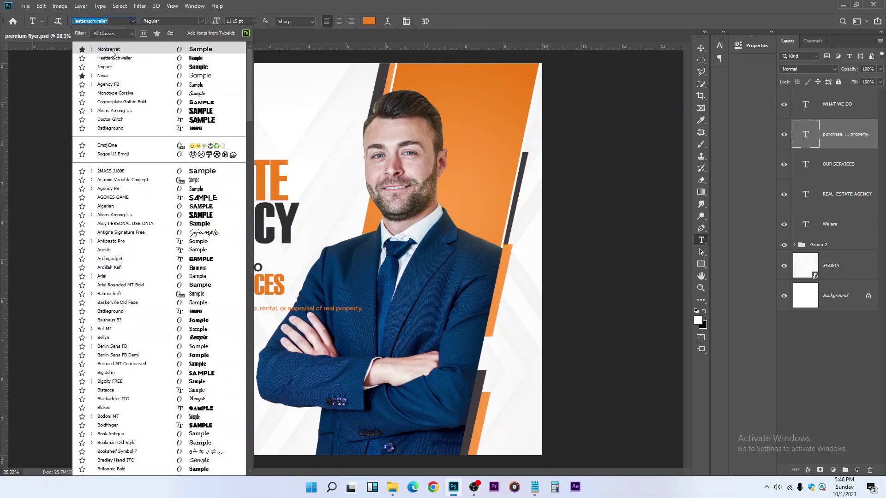
pyautogui.click(110, 49)
pyautogui.click(202, 21)
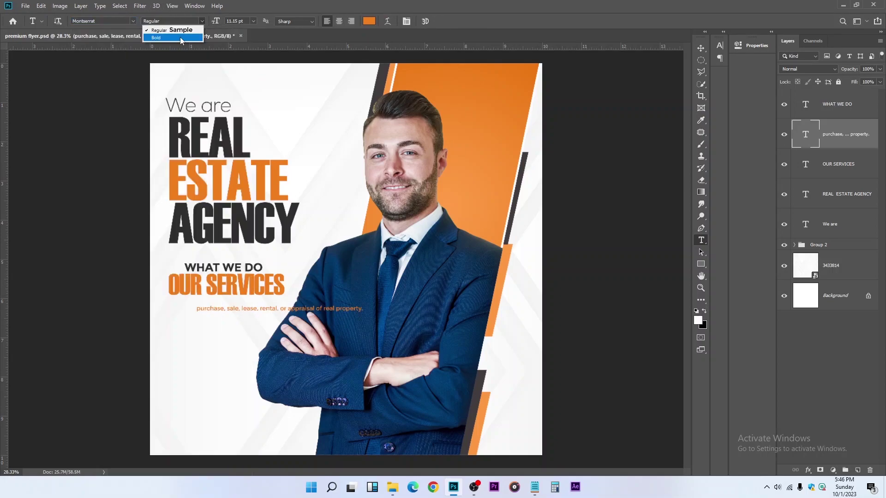
pyautogui.click(180, 37)
pyautogui.scroll(1, 211, 307)
pyautogui.scroll(1, 210, 306)
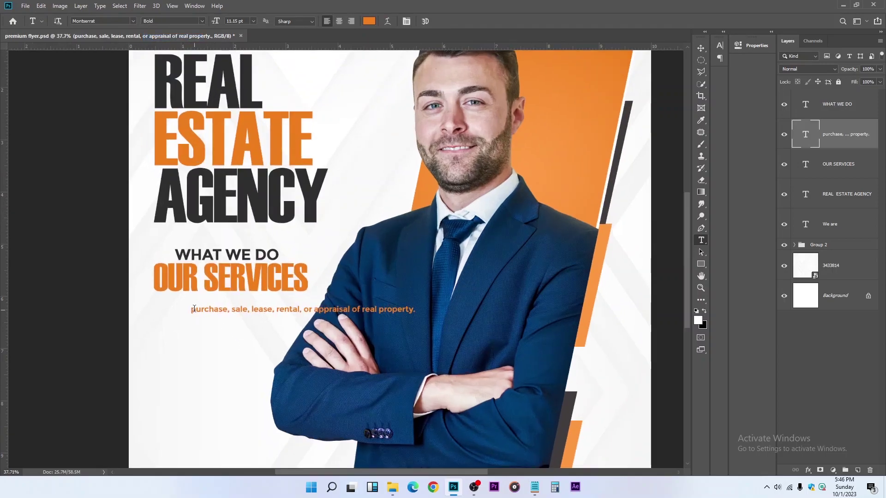
# Break the services sentence into five lines: purchase, sale, lease, rental, or appraisal, of real property.
pyautogui.moveTo(195, 309); pyautogui.dragTo(177, 312)
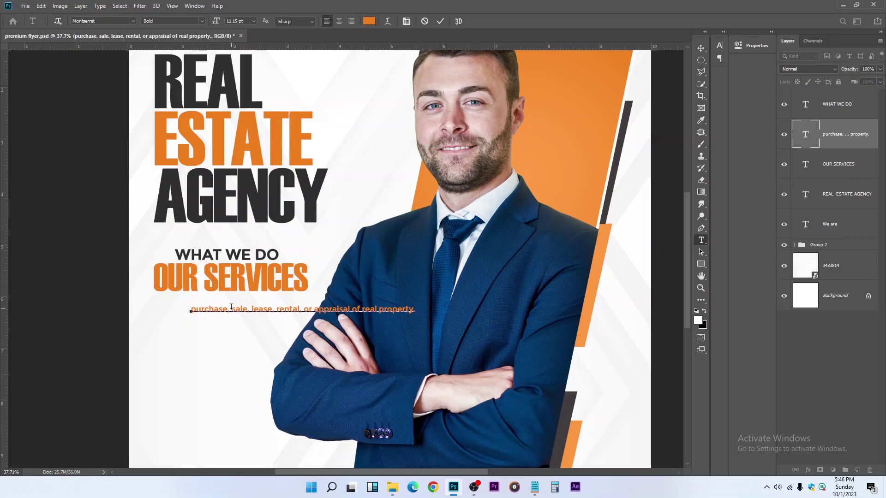
pyautogui.press('Return')
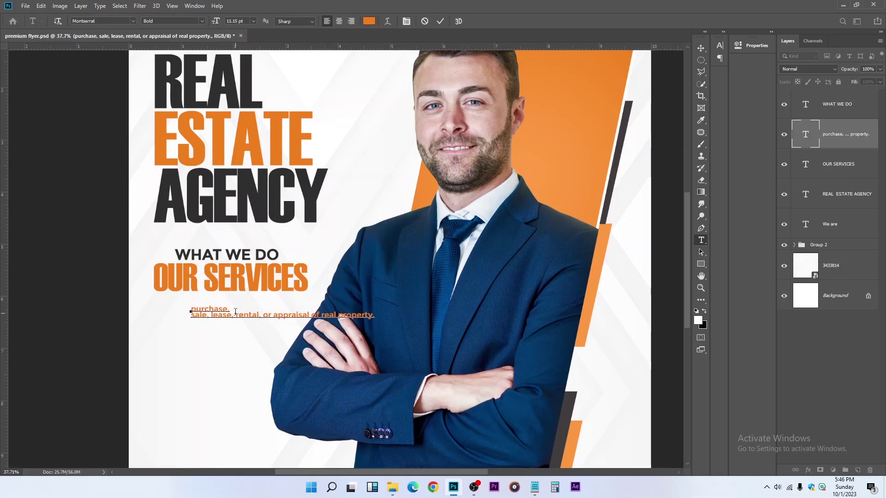
pyautogui.press('Return')
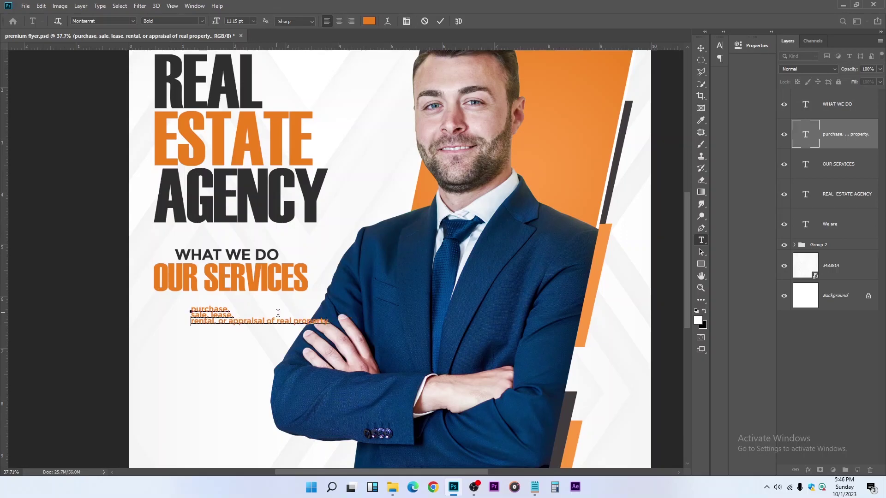
pyautogui.click(219, 322)
pyautogui.press('Return')
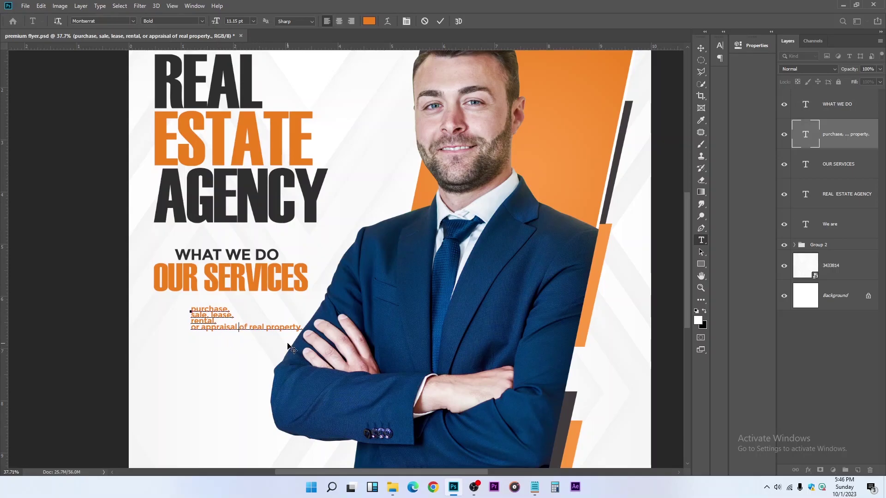
pyautogui.press('Return')
pyautogui.click(441, 21)
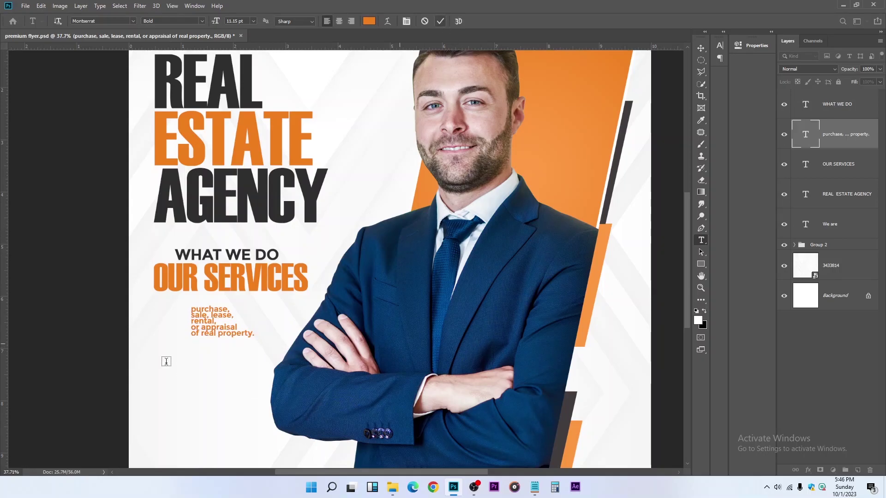
# Enlarge the services text to about 140% and increase its line spacing.
pyautogui.hotkey('ctrl', 't')
pyautogui.moveTo(254, 337); pyautogui.dragTo(272, 349)
pyautogui.press('Return')
pyautogui.click(406, 20)
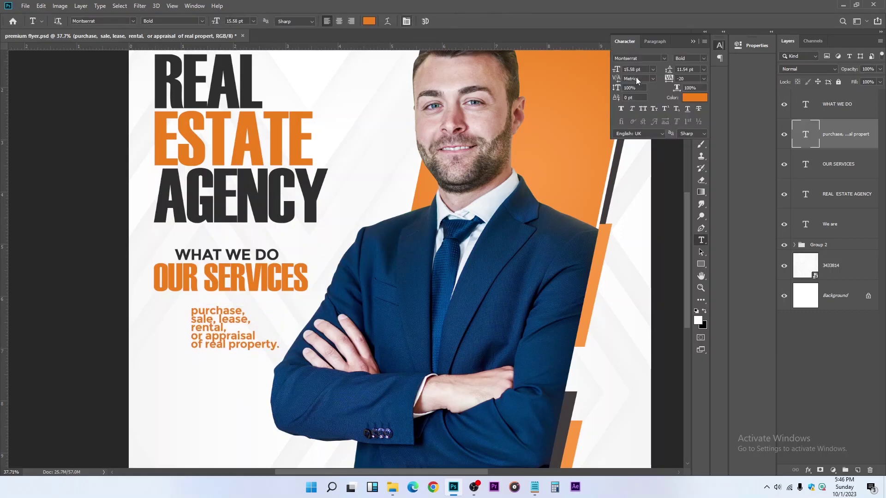
pyautogui.moveTo(667, 69); pyautogui.dragTo(669, 70)
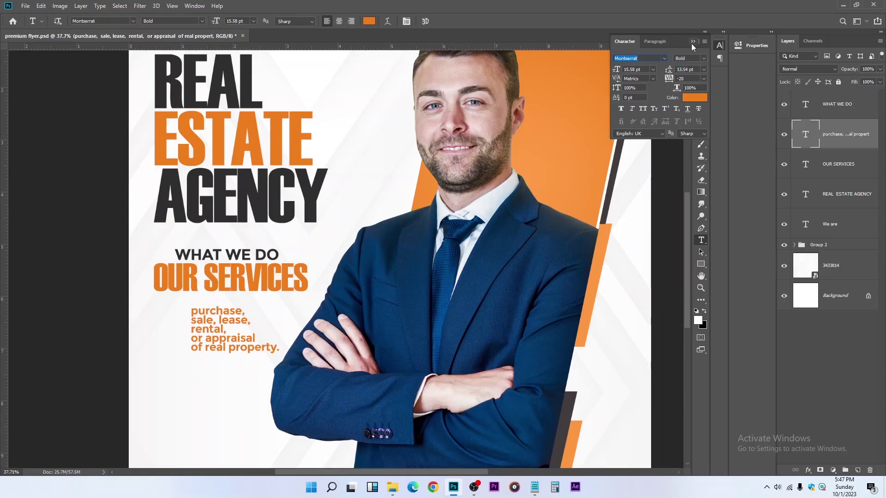
pyautogui.press('Return')
# Move the services text left so it sits under OUR SERVICES.
pyautogui.press('v')
pyautogui.moveTo(286, 332); pyautogui.dragTo(253, 324)
pyautogui.click(701, 240)
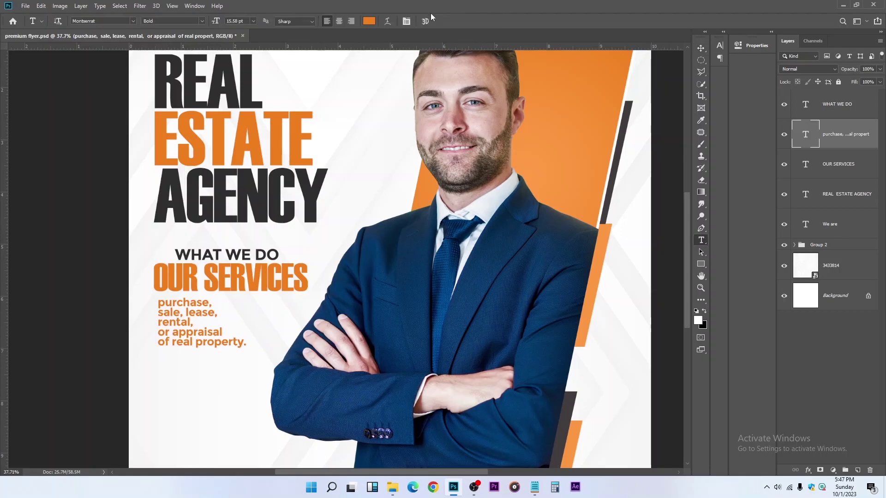
# Make the services text black and nudge the list slightly left and down.
pyautogui.click(372, 22)
pyautogui.click(716, 345)
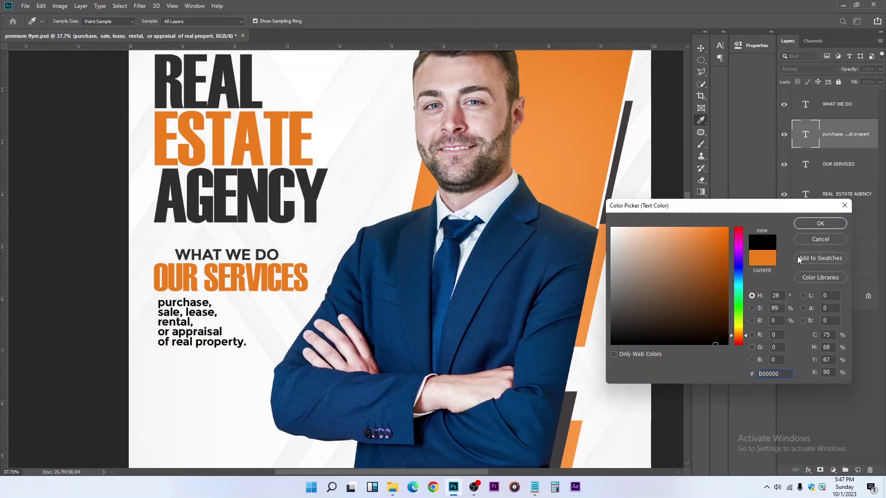
pyautogui.click(820, 224)
pyautogui.click(701, 48)
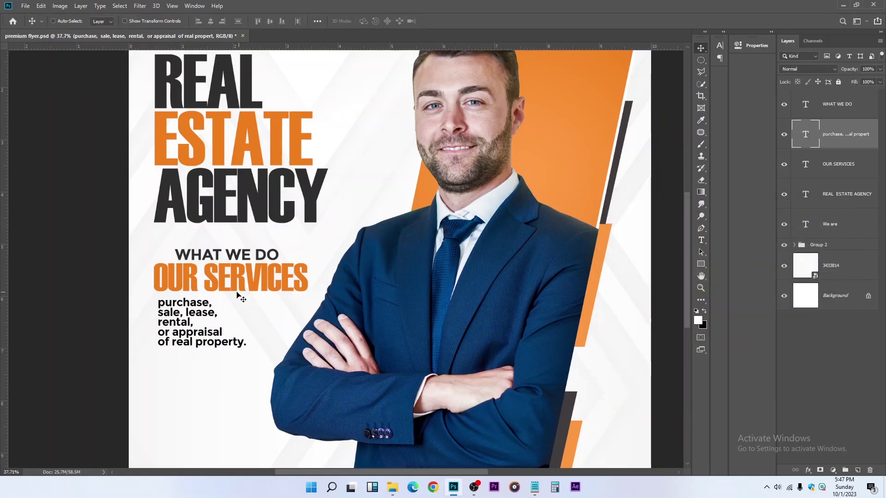
pyautogui.scroll(2, 244, 286)
pyautogui.moveTo(221, 310); pyautogui.dragTo(114, 314)
# Capitalise the first letter so the list begins with "Purchase,".
pyautogui.press('t')
pyautogui.click(131, 313)
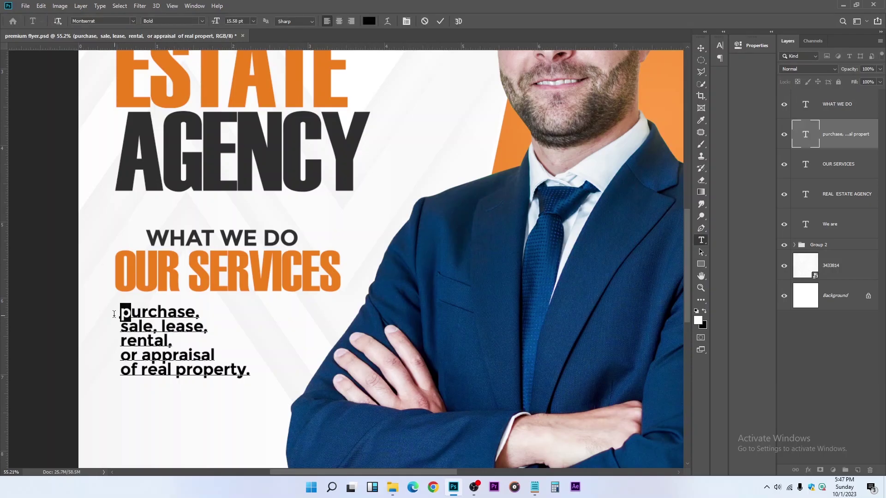
pyautogui.write('P')
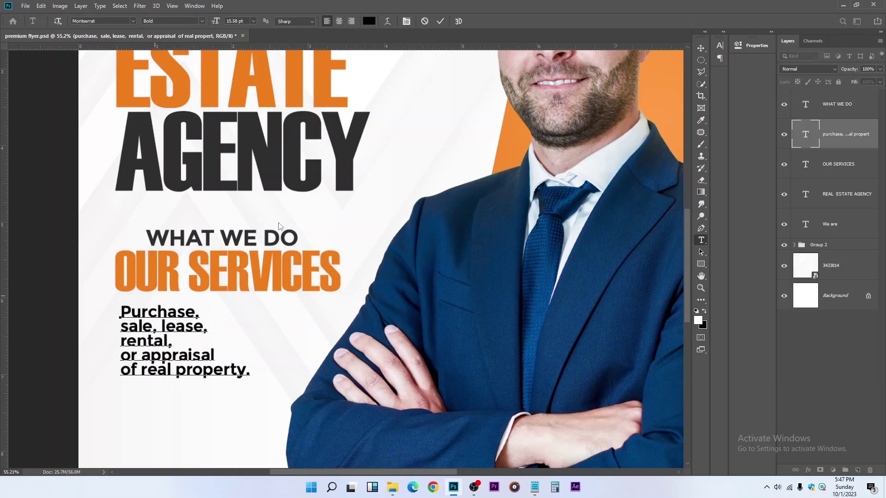
pyautogui.click(441, 22)
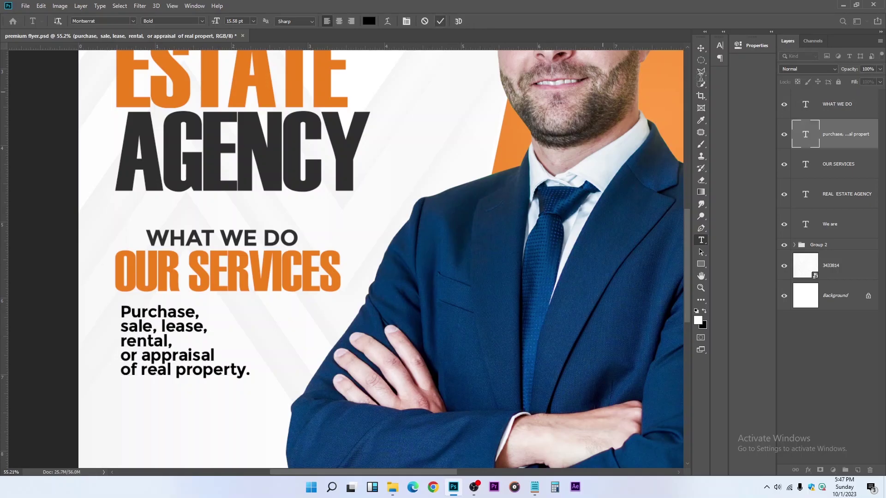
pyautogui.click(701, 48)
# Enlarge the services list slightly and bring it into closer view.
pyautogui.hotkey('ctrl', '0')
pyautogui.scroll(1, 213, 231)
pyautogui.scroll(-2, 224, 288)
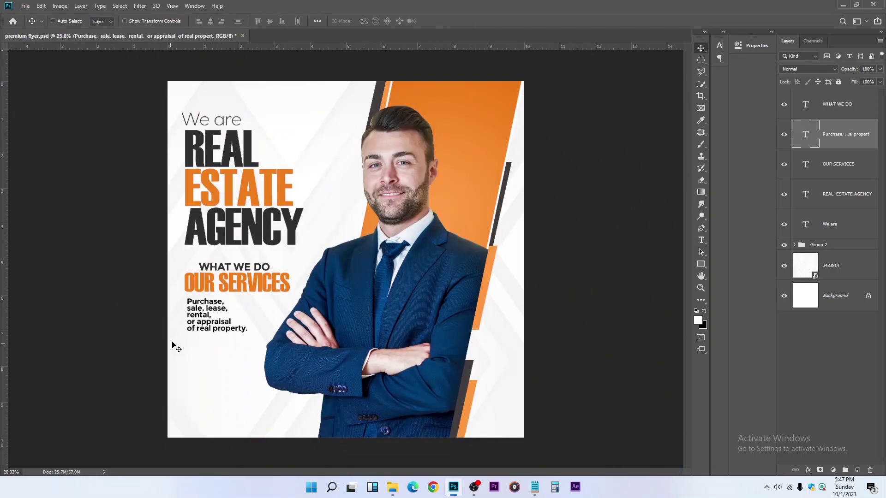
pyautogui.scroll(1, 174, 348)
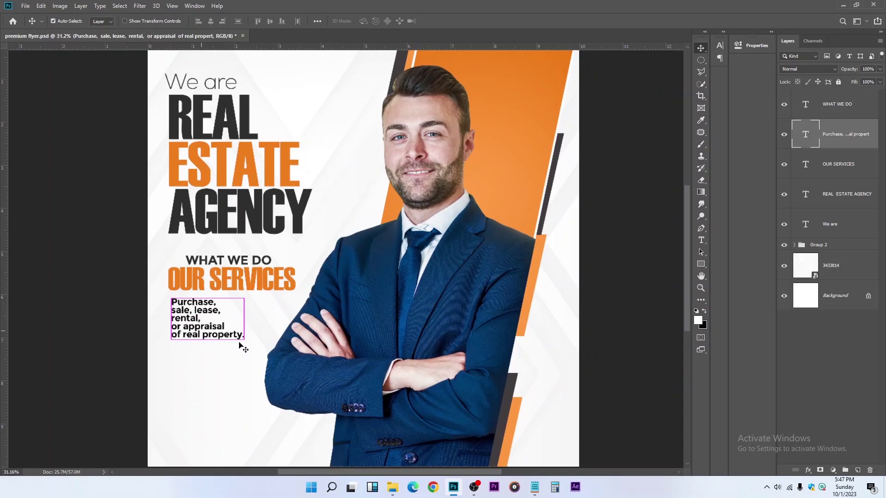
pyautogui.hotkey('ctrl', 't')
pyautogui.moveTo(249, 343); pyautogui.dragTo(268, 330)
pyautogui.press('Return')
pyautogui.scroll(-2, 257, 359)
pyautogui.scroll(1, 257, 336)
pyautogui.hotkey('ctrl', 't')
pyautogui.press('Return')
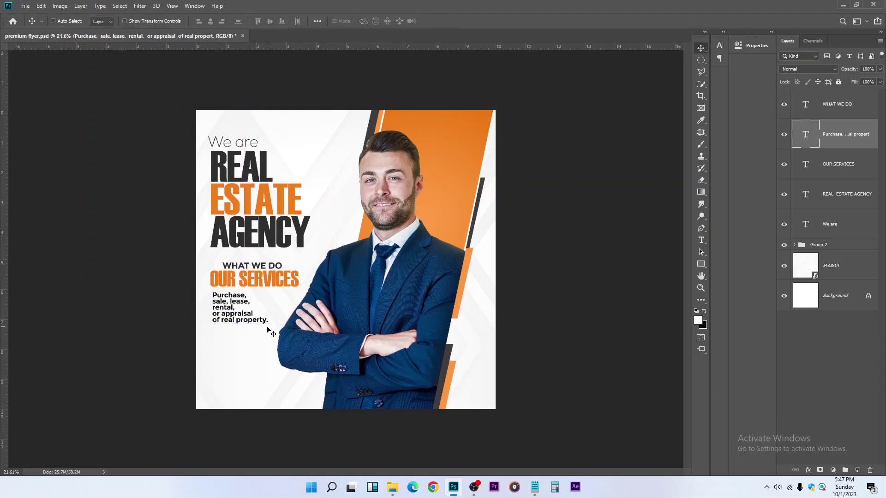
pyautogui.scroll(5, 267, 330)
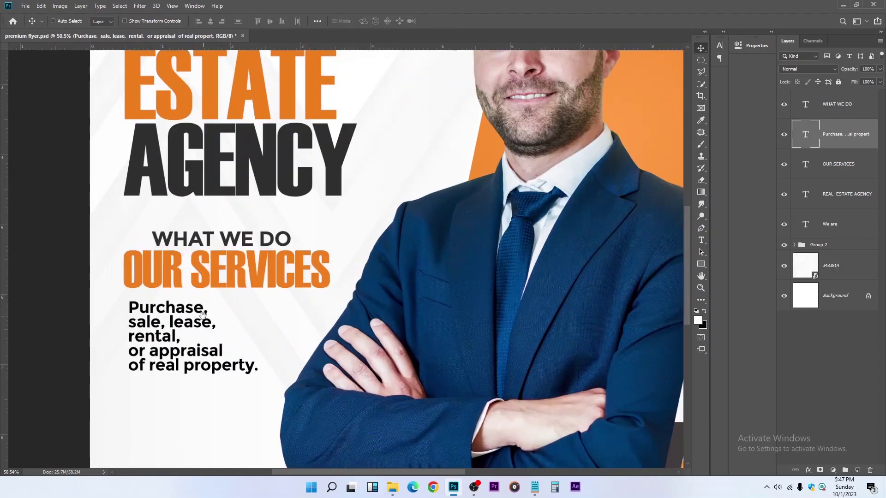
pyautogui.moveTo(204, 315); pyautogui.dragTo(379, 275)
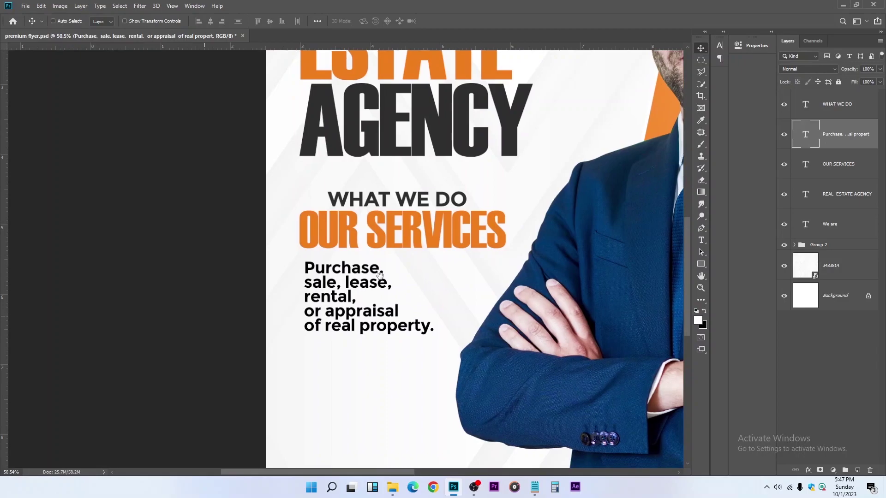
# Draw a small custom arrow shape just left of "Purchase,".
pyautogui.rightClick(705, 265)
pyautogui.click(748, 308)
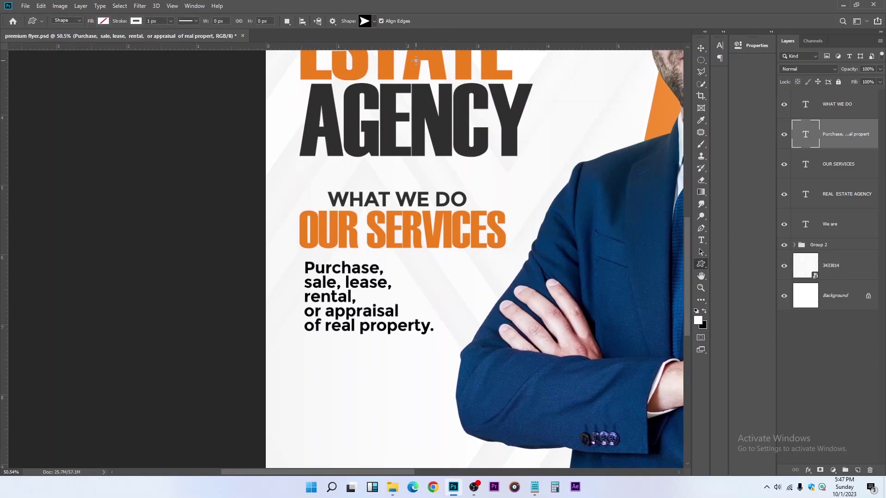
pyautogui.click(374, 22)
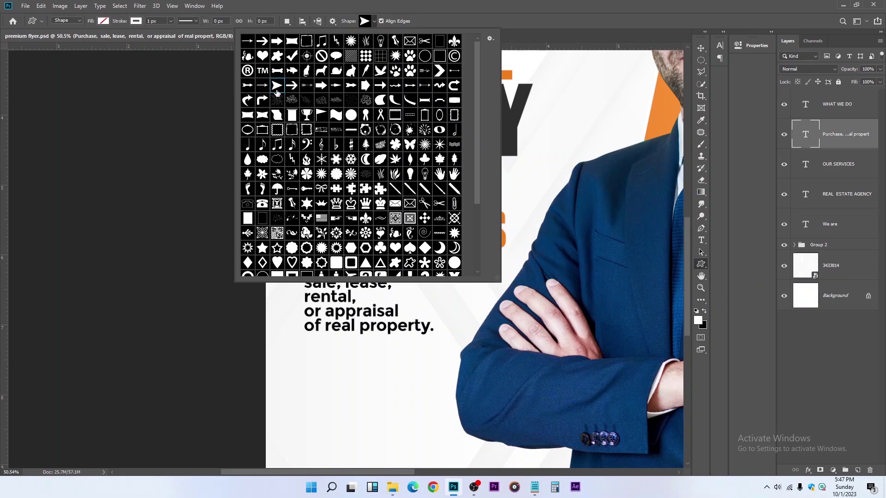
pyautogui.click(309, 337)
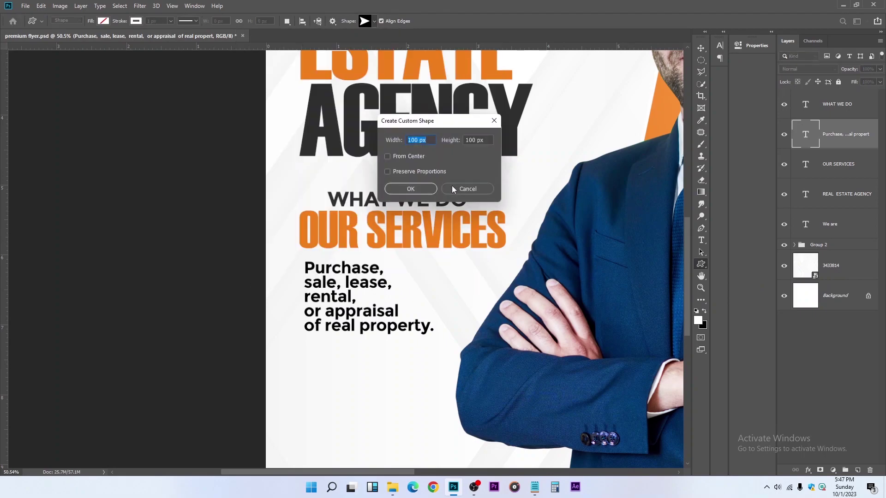
pyautogui.click(467, 189)
pyautogui.scroll(5, 282, 326)
pyautogui.moveTo(301, 226); pyautogui.dragTo(317, 239)
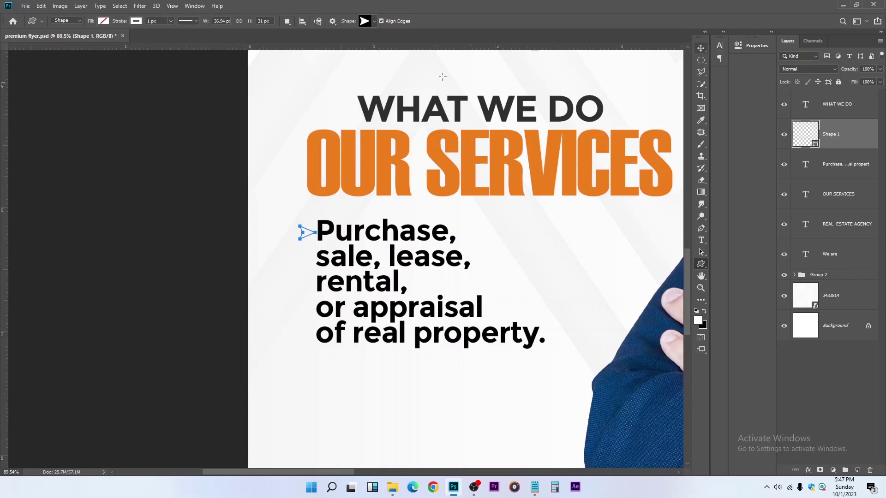
# Fill the arrow with the sampled orange ee7e1b and remove its stroke.
pyautogui.click(104, 21)
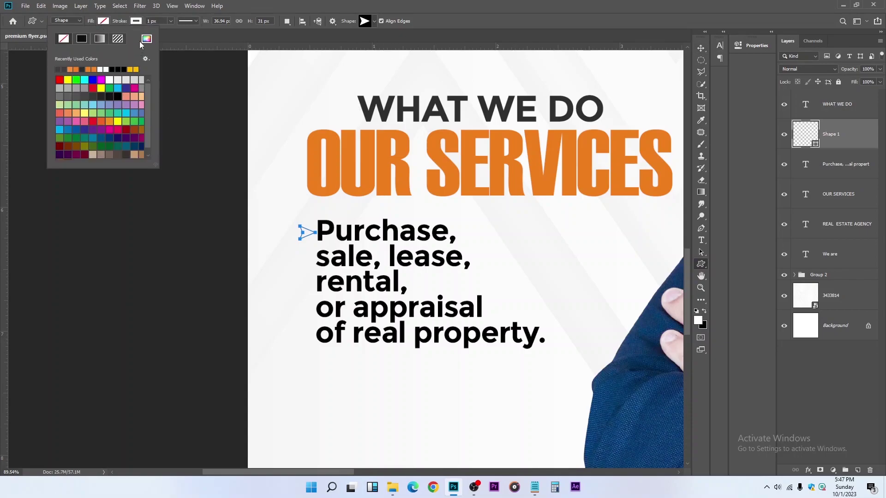
pyautogui.click(142, 43)
pyautogui.click(621, 166)
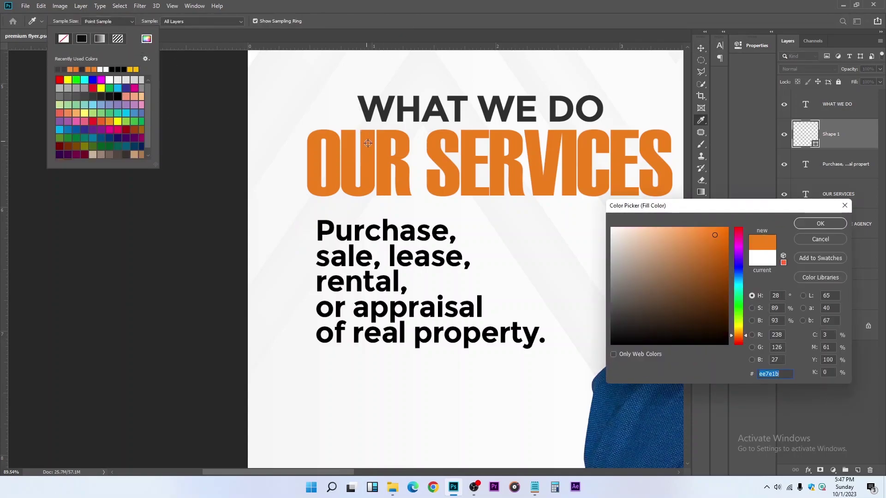
pyautogui.click(820, 224)
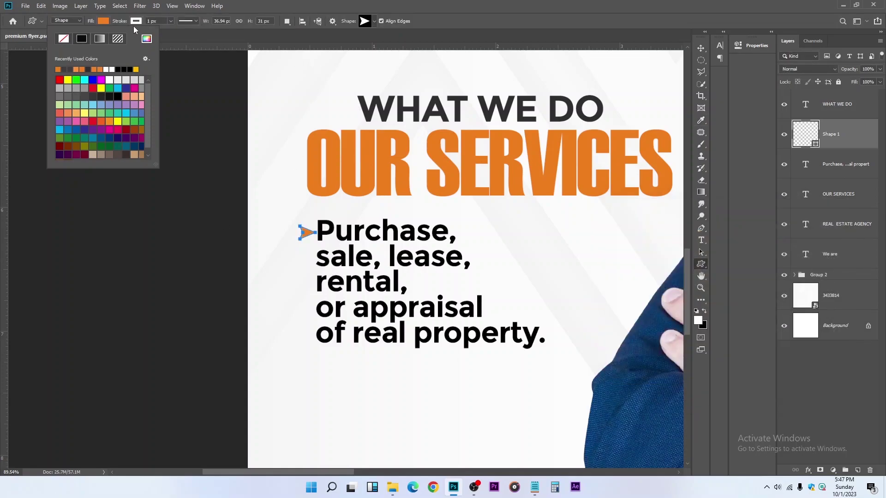
pyautogui.click(135, 22)
pyautogui.click(97, 40)
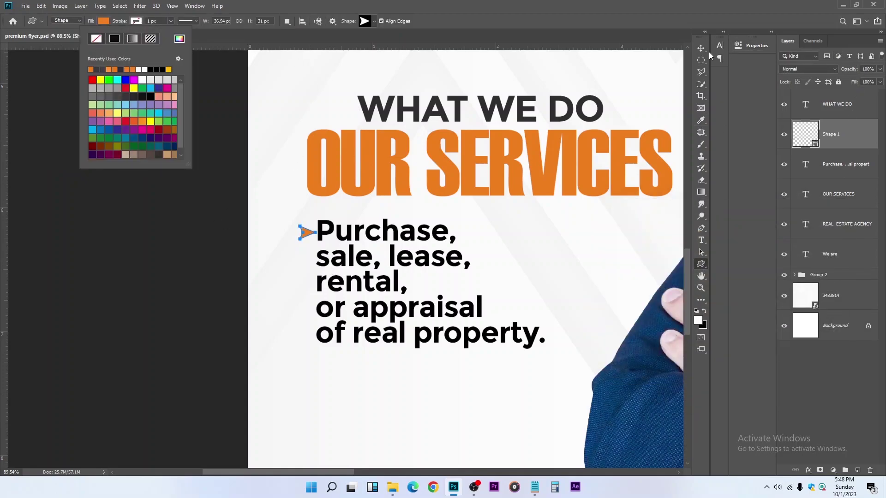
# Nudge the arrow into position beside the first line.
pyautogui.press('v')
pyautogui.moveTo(353, 243)
pyautogui.mouseDown()
pyautogui.moveTo(365, 250)
pyautogui.moveTo(322, 263)
pyautogui.moveTo(327, 377)
pyautogui.mouseUp()
pyautogui.press('Left')
pyautogui.press('Left')
pyautogui.scroll(2, 257, 224)
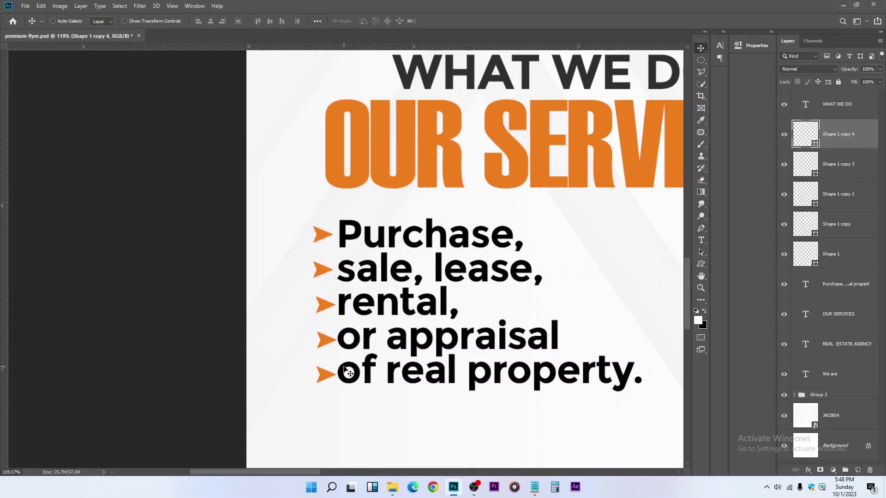
# Select all five arrow layers, align their left edges, and shift them slightly left.
pyautogui.keyDown('shift'); pyautogui.click(849, 262); pyautogui.keyUp('shift')
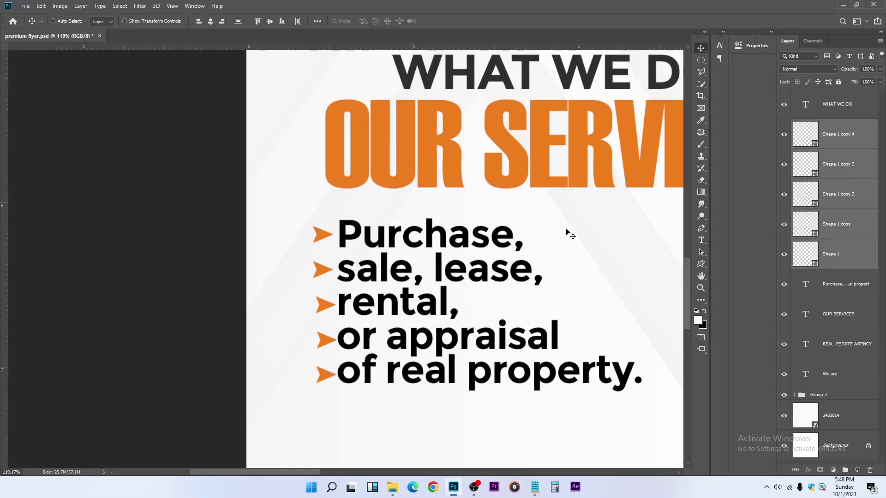
pyautogui.click(199, 21)
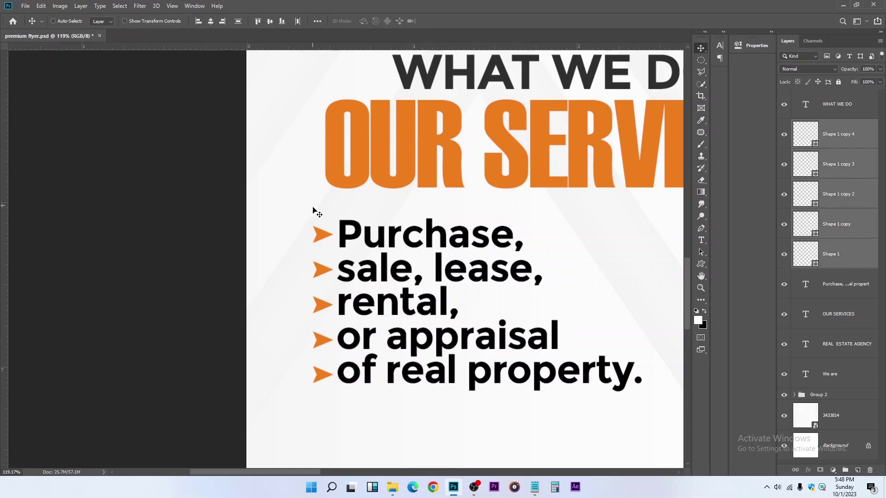
pyautogui.moveTo(316, 249); pyautogui.dragTo(309, 255)
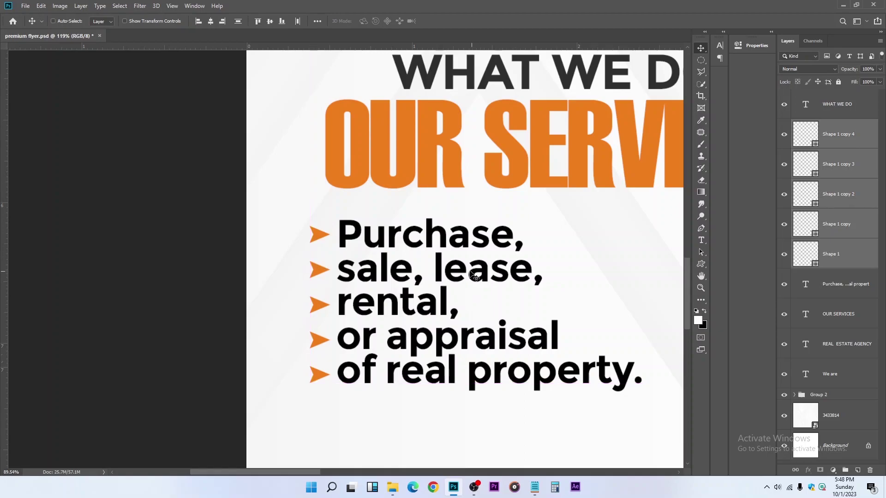
pyautogui.scroll(-3, 471, 277)
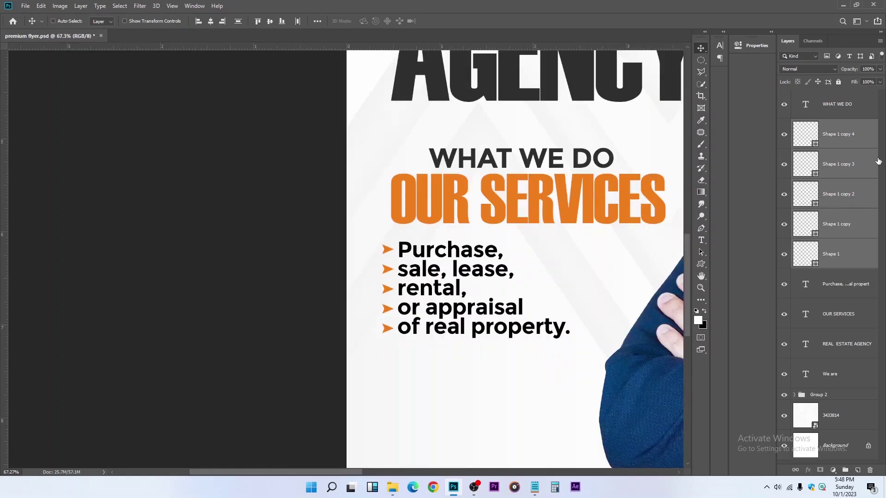
# Group the arrows, services list, OUR SERVICES and WHAT WE DO into Group 3.
pyautogui.keyDown('ctrl'); pyautogui.click(852, 283); pyautogui.keyUp('ctrl')
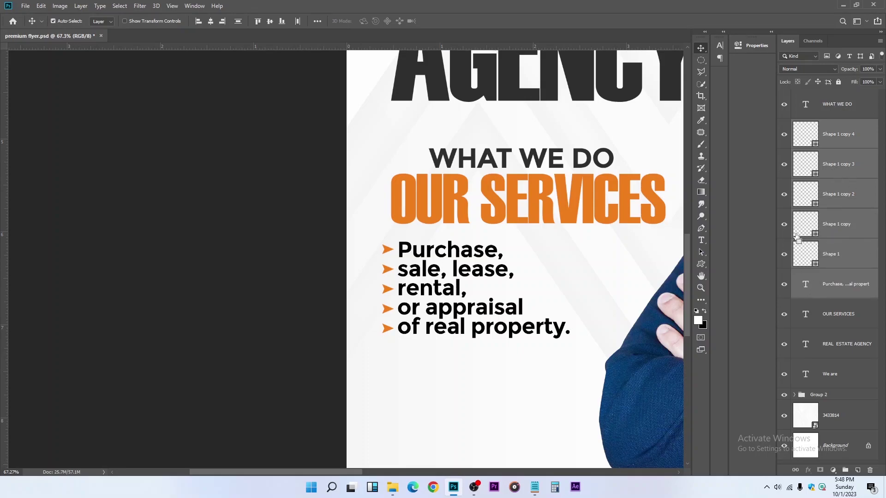
pyautogui.keyDown('ctrl'); pyautogui.click(859, 325); pyautogui.keyUp('ctrl')
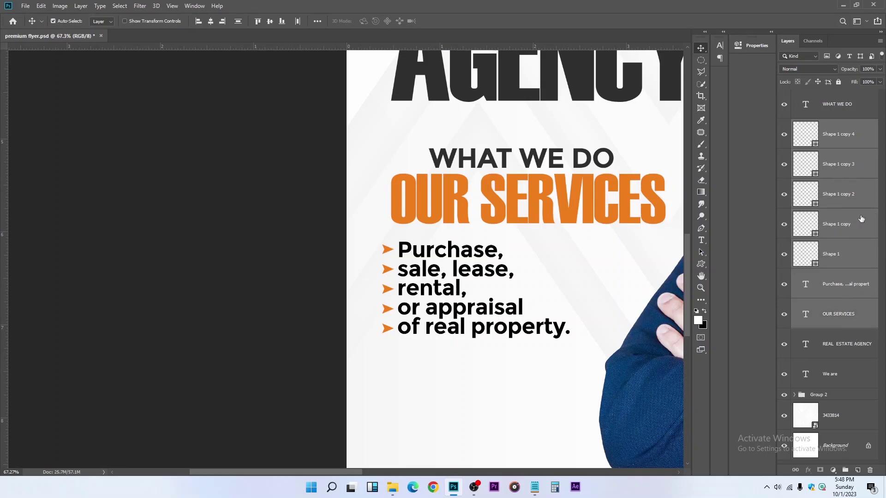
pyautogui.keyDown('ctrl'); pyautogui.click(840, 115); pyautogui.keyUp('ctrl')
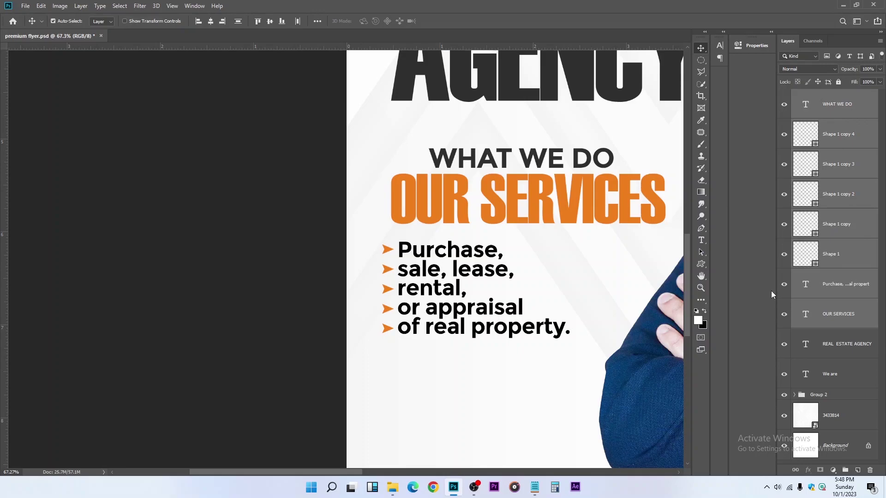
pyautogui.hotkey('ctrl', 'g')
pyautogui.click(785, 96)
pyautogui.click(784, 97)
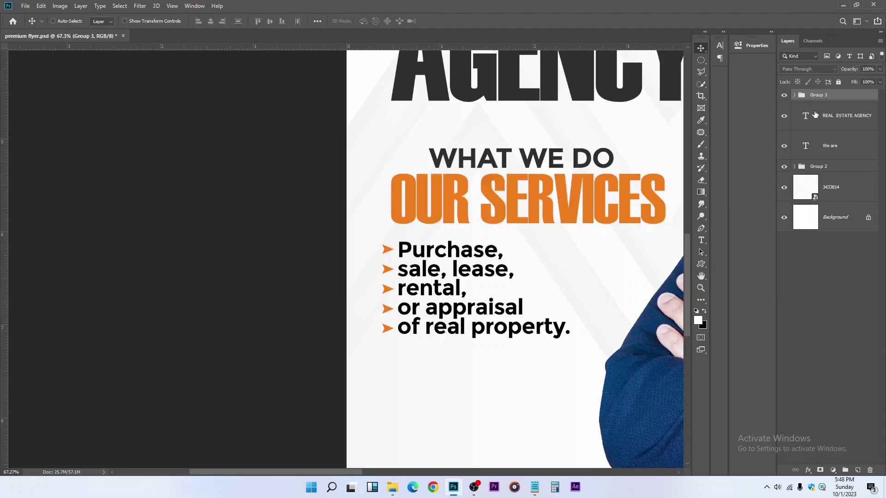
# Group REAL ESTATE AGENCY and We are into Group 4, then save the flyer.
pyautogui.hotkey('alt', '[')
pyautogui.keyDown('shift'); pyautogui.click(840, 147); pyautogui.keyUp('shift')
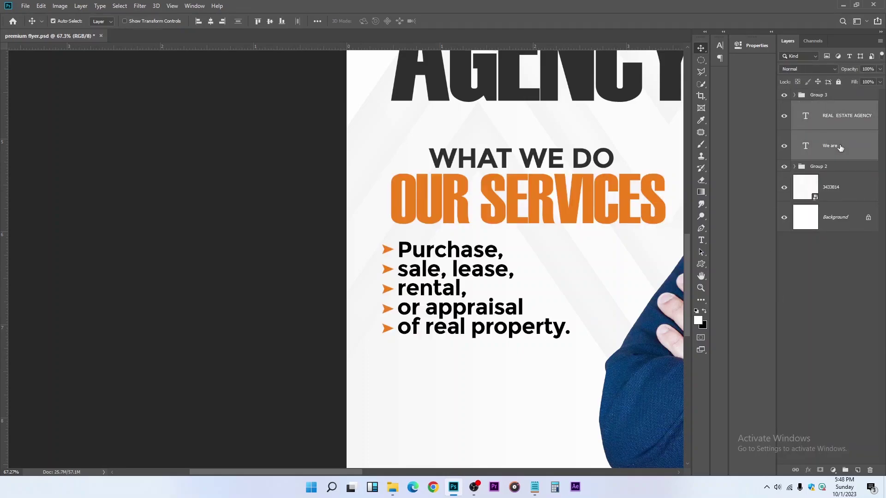
pyautogui.hotkey('ctrl', 'g')
pyautogui.hotkey('ctrl', '0')
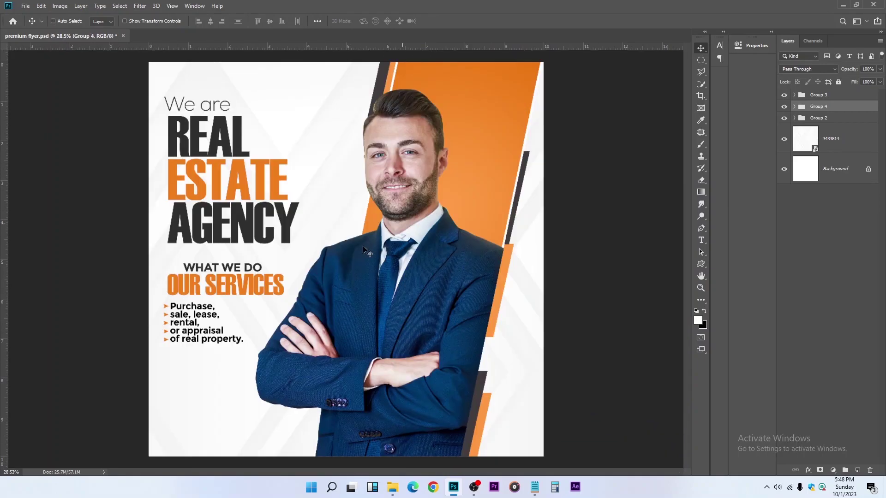
pyautogui.hotkey('ctrl', 's')
pyautogui.press('ctrl')
pyautogui.keyDown('ctrl'); pyautogui.click(217, 284); pyautogui.keyUp('ctrl')
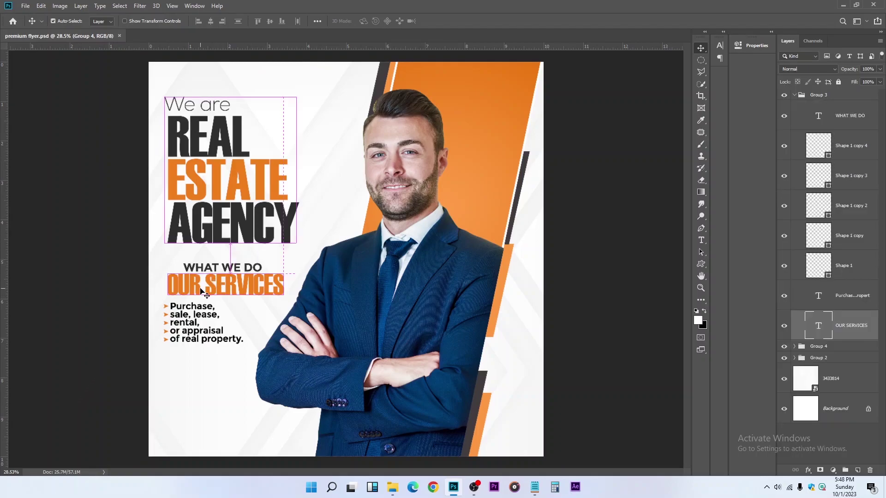
# Duplicate OUR SERVICES and the list, try moving the copies, then undo.
pyautogui.keyDown('shift'); pyautogui.click(854, 299); pyautogui.keyUp('shift')
pyautogui.hotkey('ctrl', 'j')
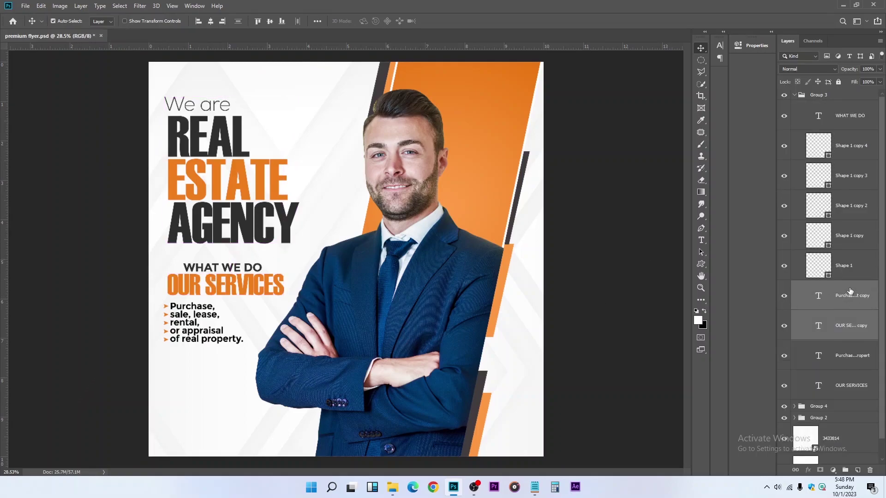
pyautogui.moveTo(849, 295); pyautogui.dragTo(820, 90)
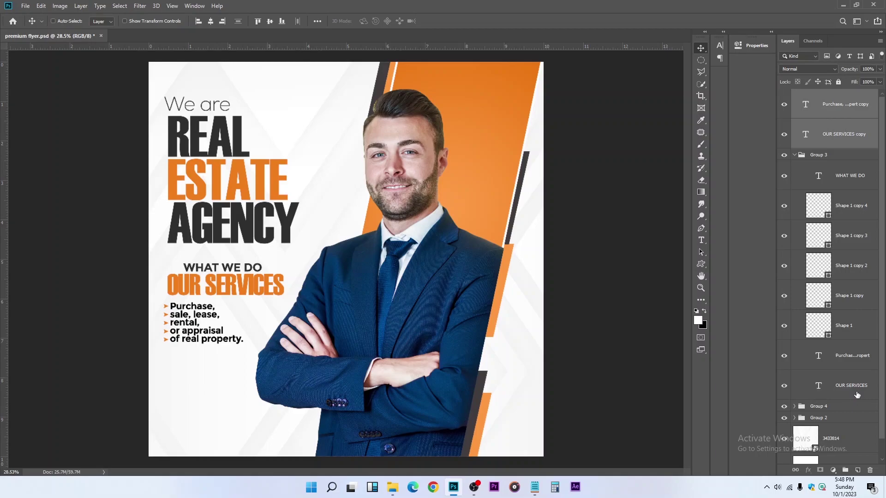
pyautogui.moveTo(239, 319)
pyautogui.mouseDown()
pyautogui.moveTo(239, 353)
pyautogui.moveTo(238, 321)
pyautogui.mouseUp()
pyautogui.hotkey('ctrl', 'z')
pyautogui.hotkey('ctrl', 'z')
pyautogui.hotkey('ctrl', 'z')
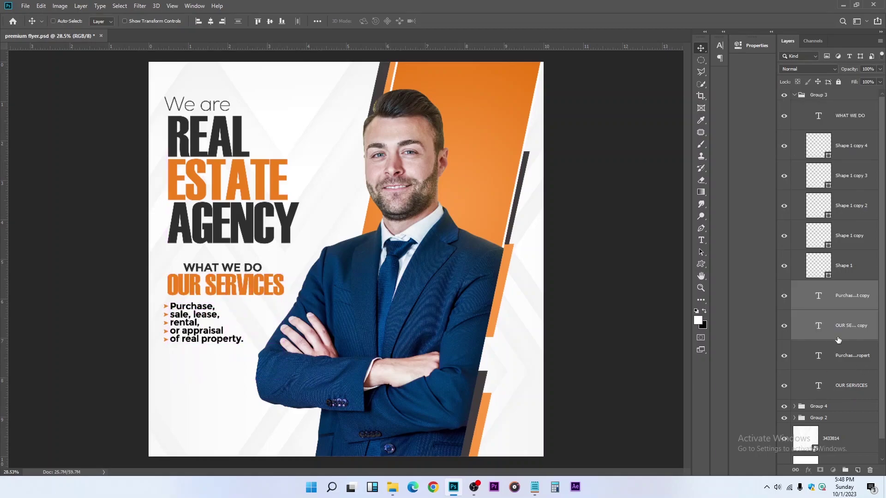
# Place OUR SERVICES under WHAT WE DO, duplicate both headings above Group 3, and collapse Group 3.
pyautogui.keyDown('ctrl'); pyautogui.click(237, 270); pyautogui.keyUp('ctrl')
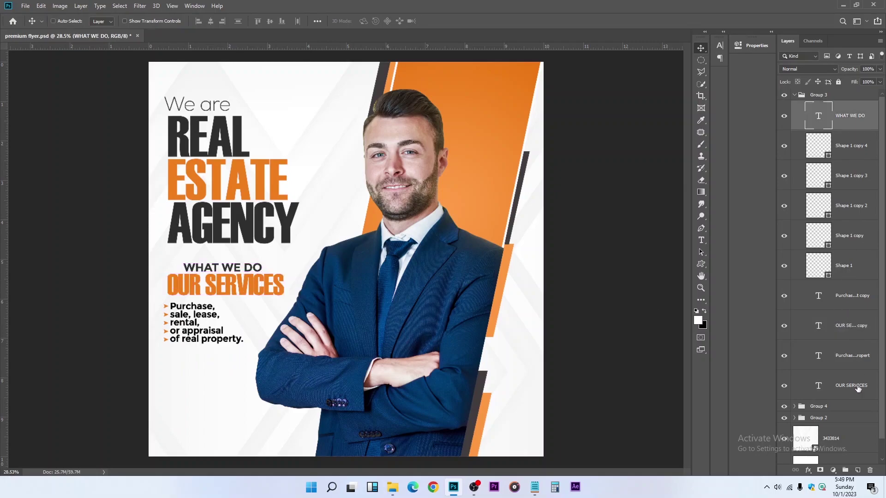
pyautogui.moveTo(860, 388); pyautogui.dragTo(850, 115)
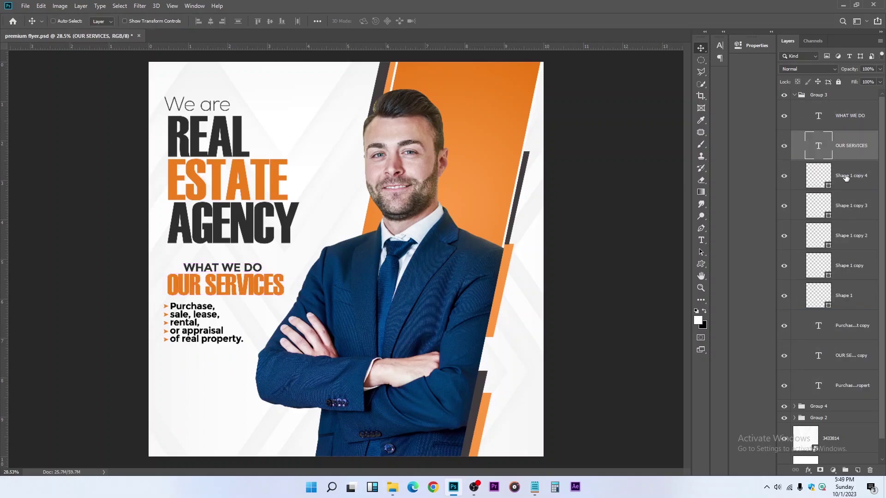
pyautogui.keyDown('shift'); pyautogui.click(826, 118); pyautogui.keyUp('shift')
pyautogui.hotkey('ctrl', 'j')
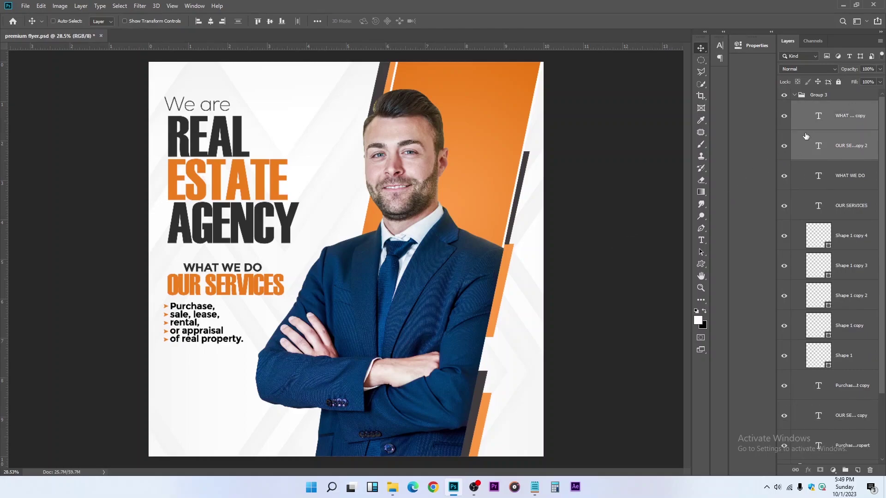
pyautogui.moveTo(805, 137); pyautogui.dragTo(820, 102)
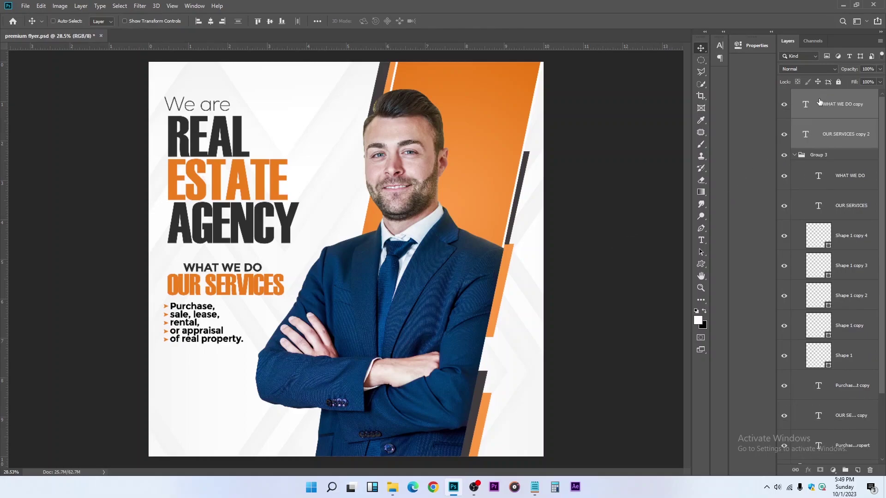
pyautogui.click(794, 156)
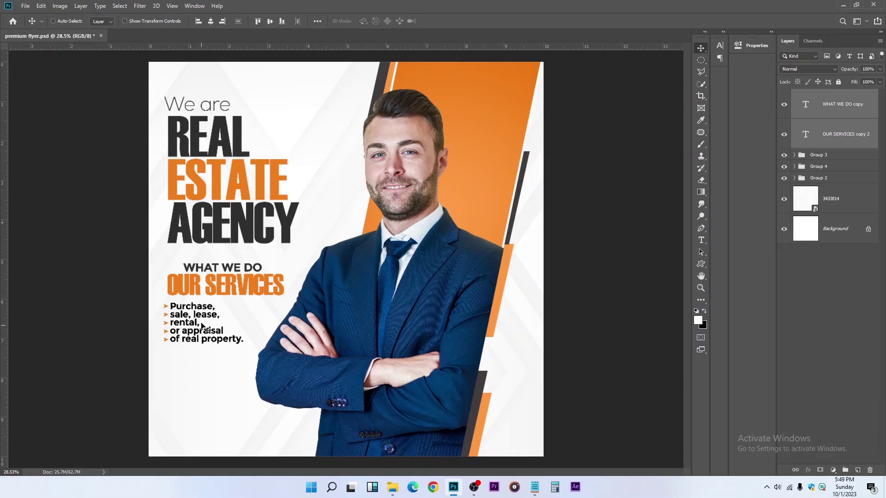
# Move the duplicated heading below the bullet list and shrink it to about 64%.
pyautogui.moveTo(203, 331); pyautogui.dragTo(201, 426)
pyautogui.hotkey('ctrl', 't')
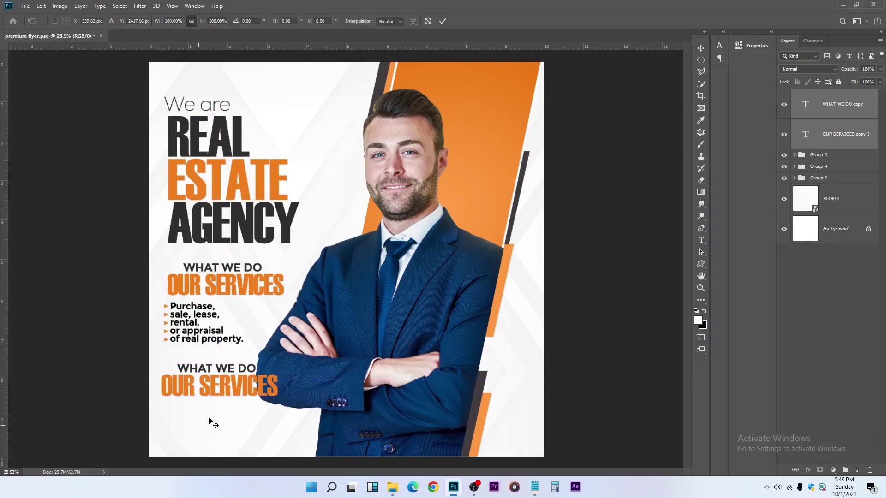
pyautogui.moveTo(278, 381); pyautogui.dragTo(220, 371)
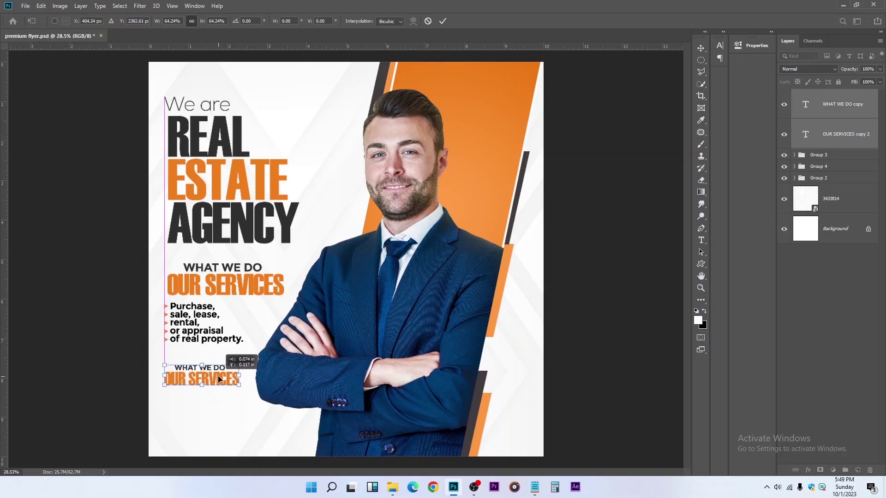
pyautogui.press('Return')
pyautogui.scroll(1, 195, 365)
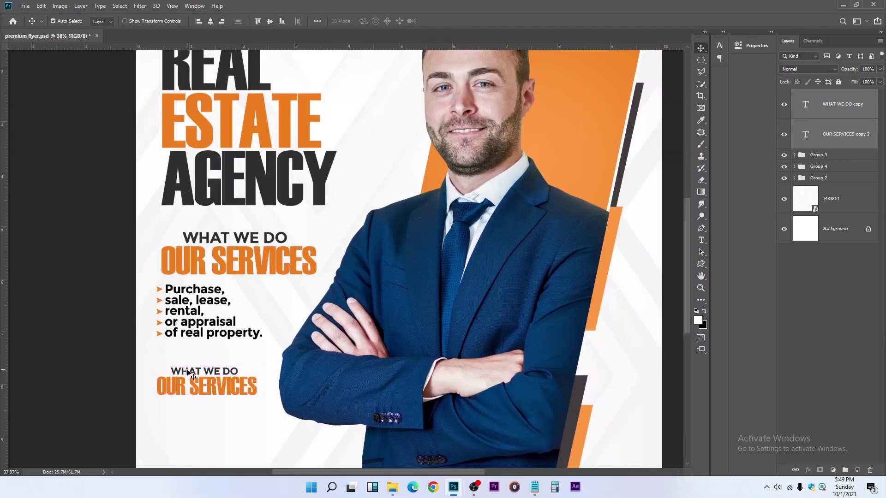
# Shift the WHAT WE DO copy left to align and enlarge it.
pyautogui.click(861, 116)
pyautogui.moveTo(217, 380); pyautogui.dragTo(232, 359)
pyautogui.hotkey('ctrl', 't')
pyautogui.press('Return')
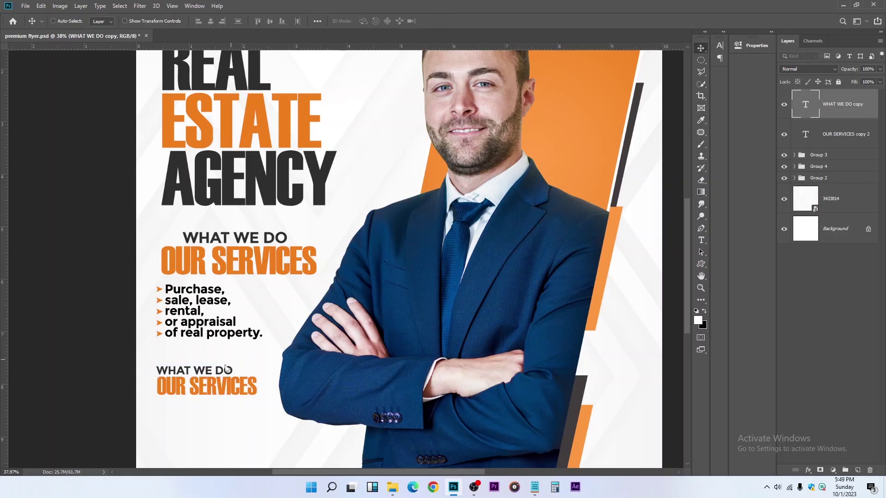
# Retype the lower WHAT WE DO heading copy as 'Have An idea'.
pyautogui.click(701, 241)
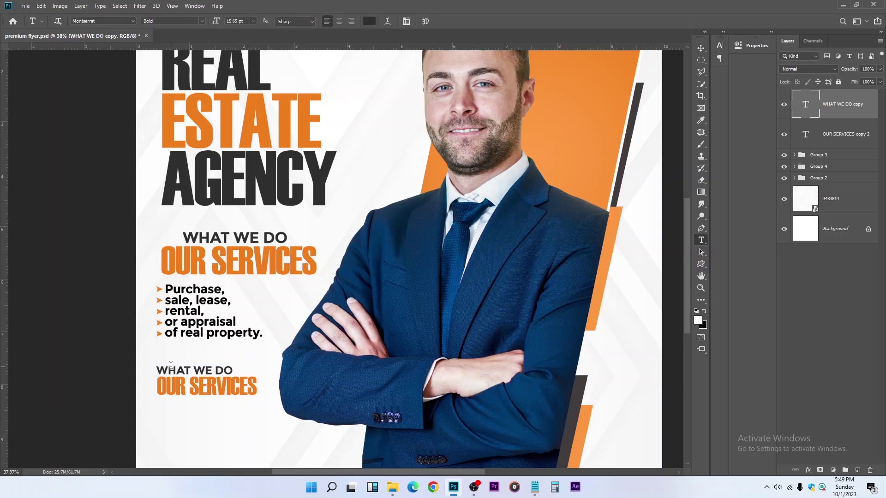
pyautogui.moveTo(158, 369); pyautogui.dragTo(307, 360)
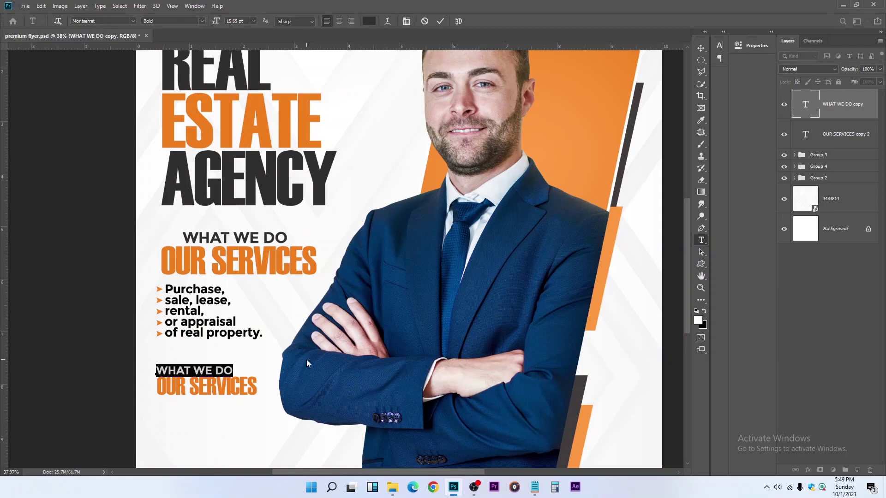
pyautogui.write('Have')
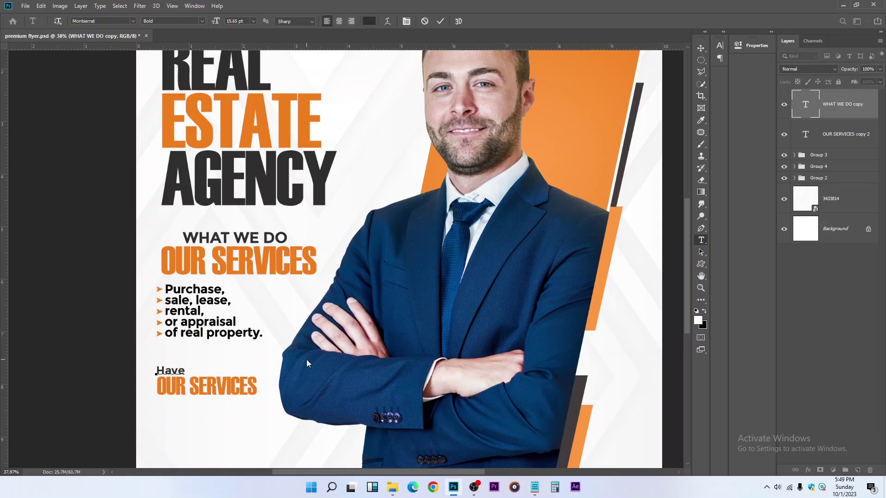
pyautogui.write(' An ideal')
pyautogui.hotkey('ctrl', 'Return')
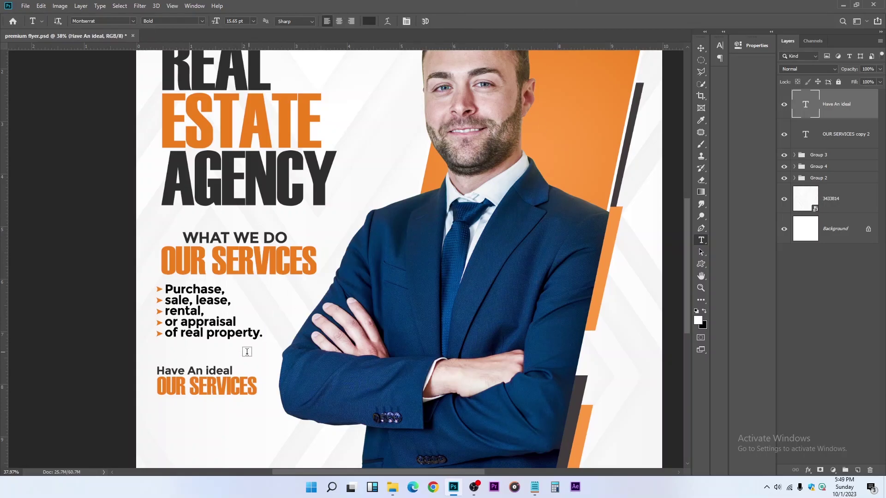
pyautogui.click(231, 371)
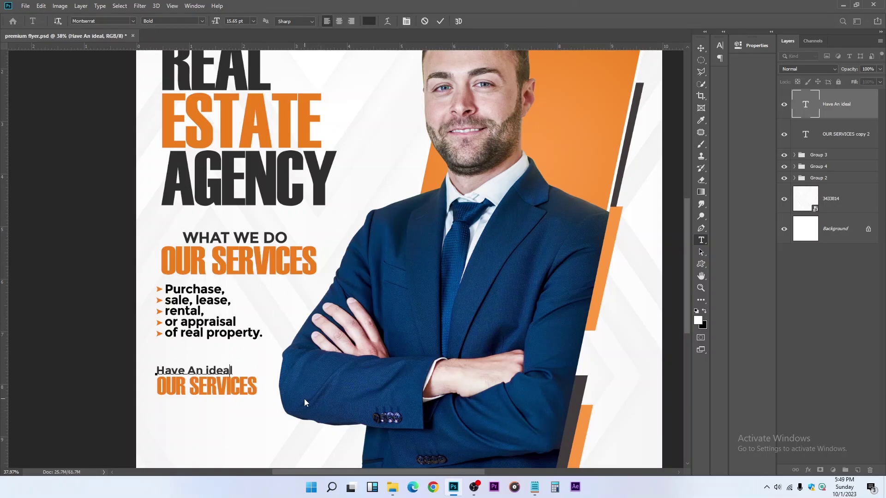
pyautogui.press('BackSpace')
pyautogui.click(440, 22)
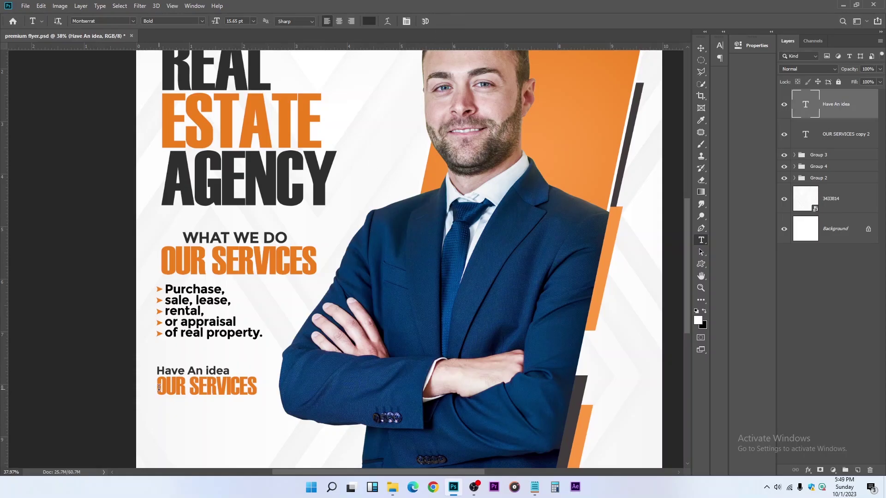
# Change the lower OUR SERVICES copy to read 'OR PROJECT?'.
pyautogui.click(179, 383)
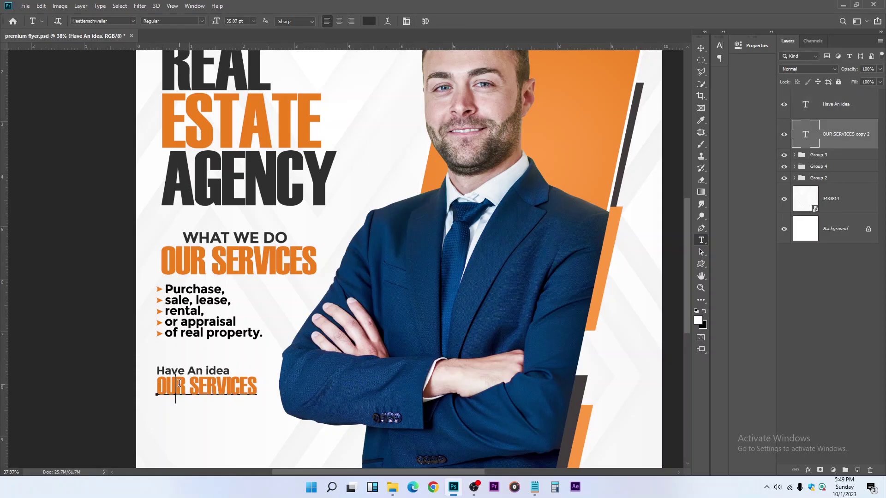
pyautogui.press('BackSpace')
pyautogui.moveTo(182, 386); pyautogui.dragTo(339, 382)
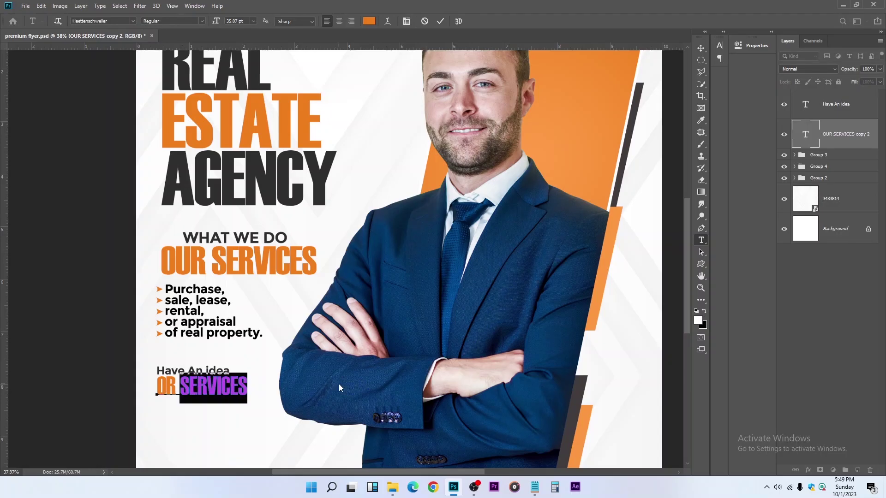
pyautogui.write('PRO')
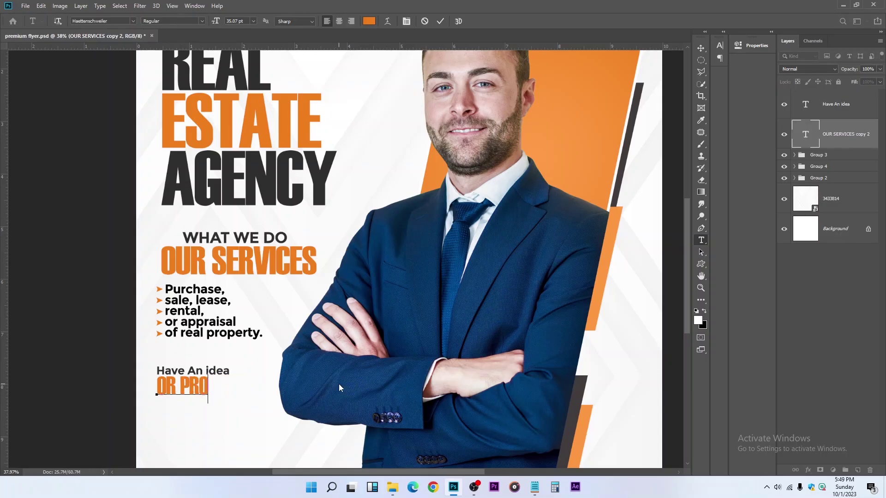
pyautogui.write('JECT')
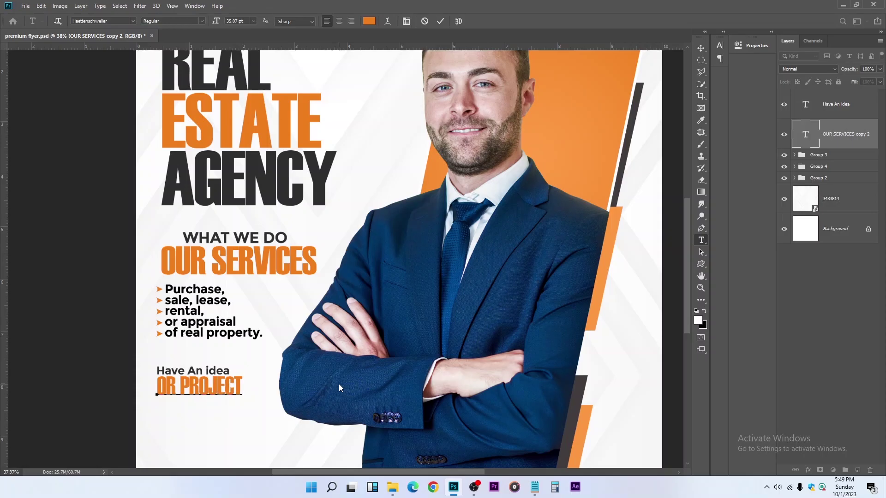
pyautogui.write('?')
pyautogui.click(440, 21)
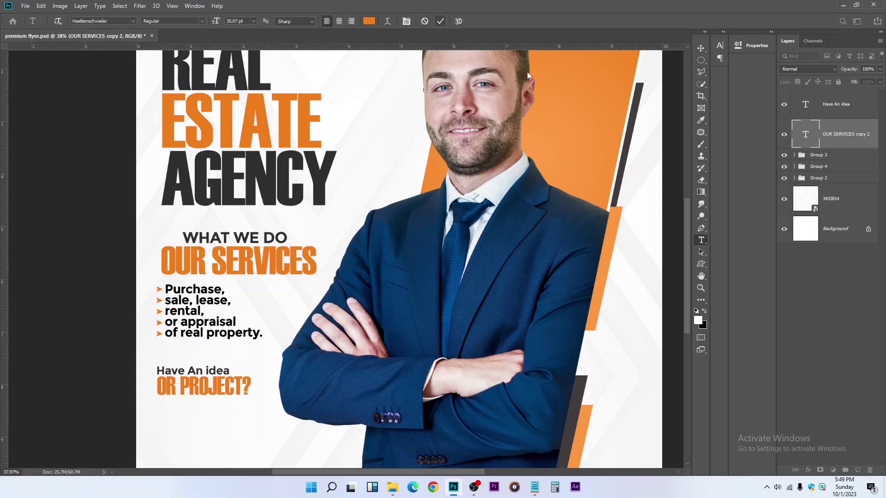
# With the Move tool, select only the Have An idea layer.
pyautogui.click(701, 48)
pyautogui.scroll(-2, 259, 454)
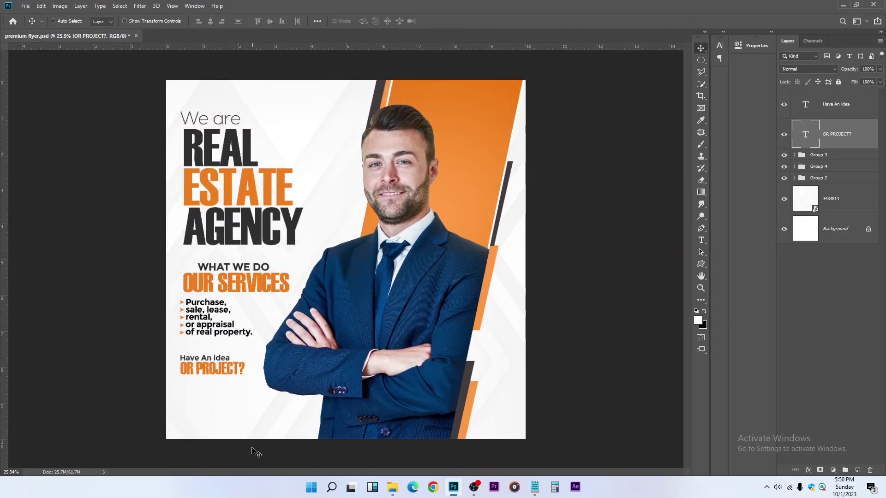
pyautogui.scroll(1, 189, 357)
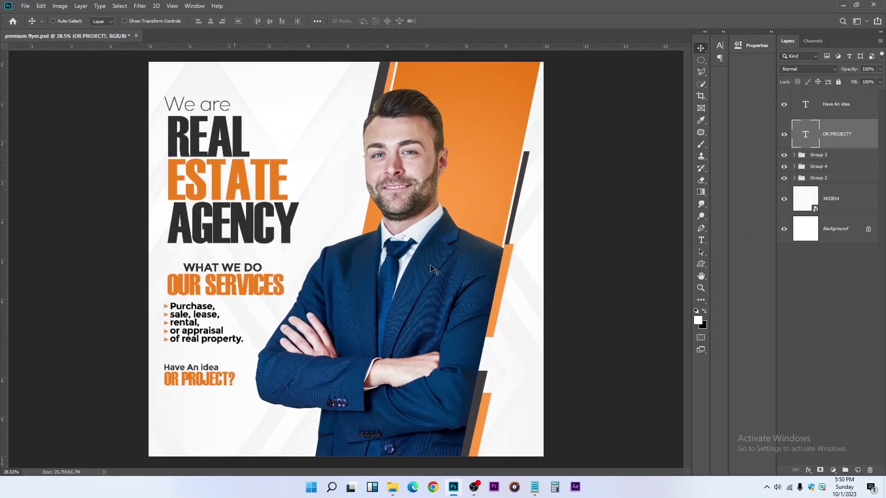
pyautogui.keyDown('ctrl'); pyautogui.click(863, 111); pyautogui.keyUp('ctrl')
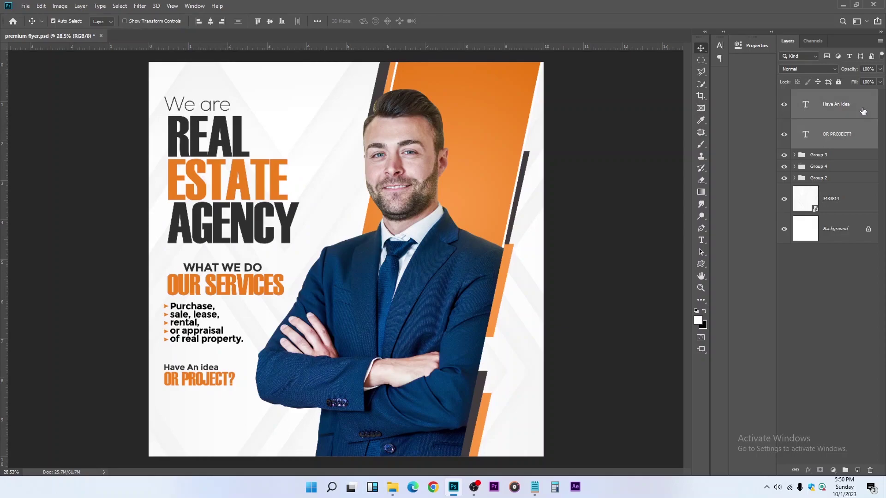
pyautogui.click(835, 109)
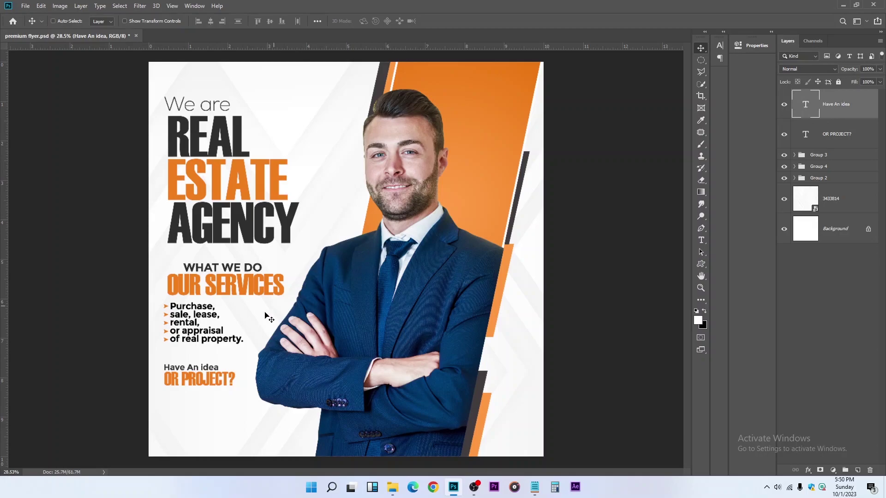
pyautogui.press('ctrl')
# Duplicate the Have An idea line below OR PROJECT? and retype it as 'Get in touch'.
pyautogui.moveTo(174, 387); pyautogui.dragTo(175, 420)
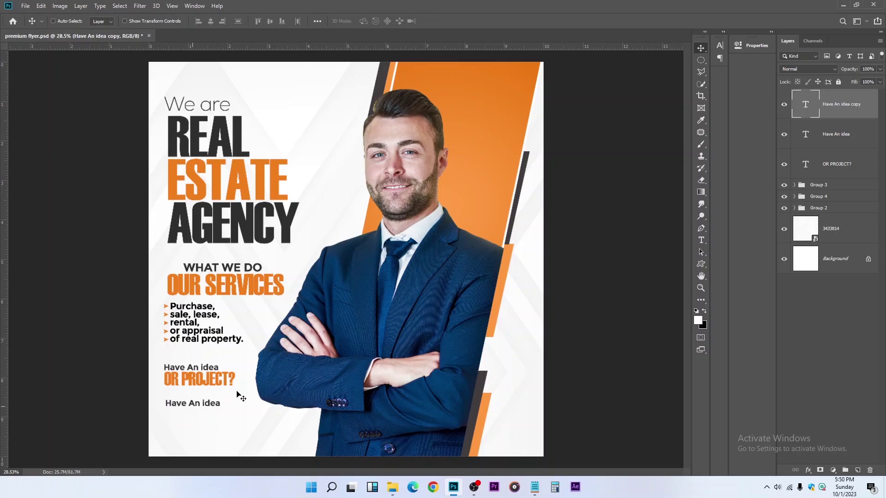
pyautogui.click(701, 240)
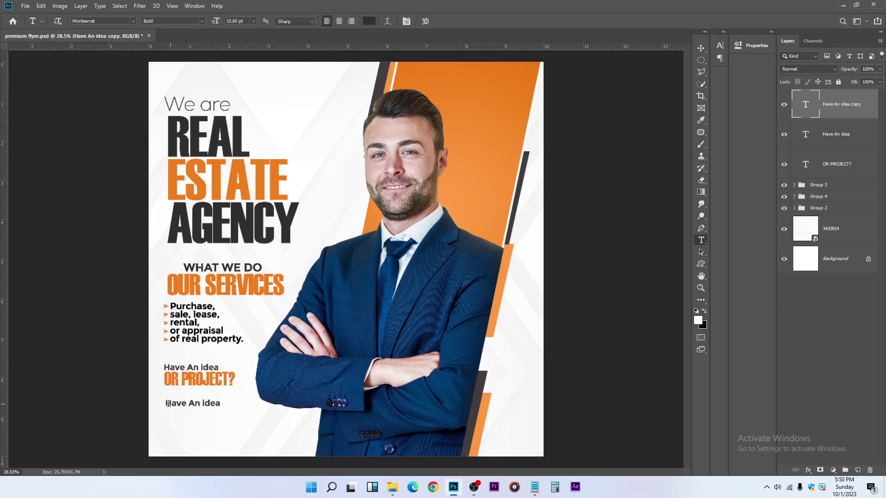
pyautogui.moveTo(166, 403); pyautogui.dragTo(321, 391)
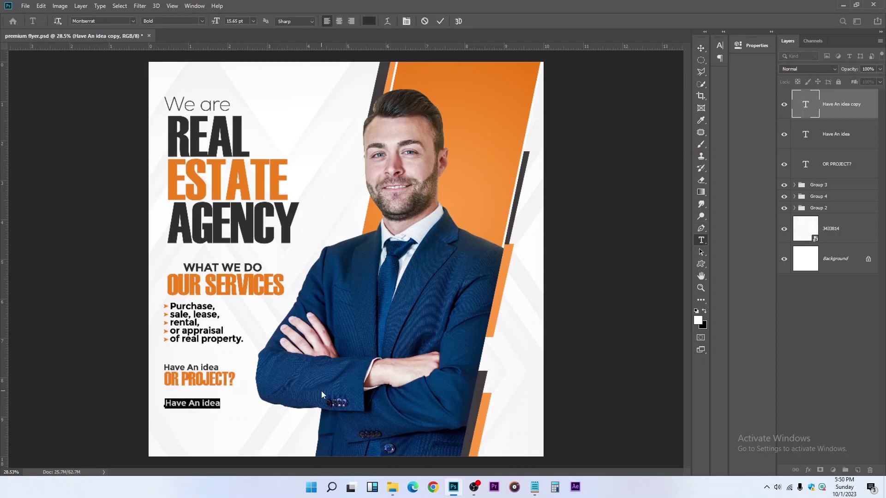
pyautogui.write('Get')
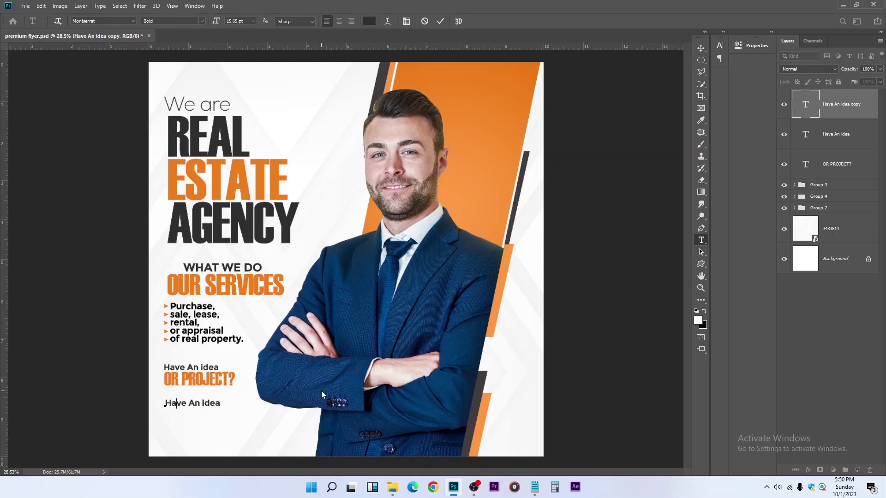
pyautogui.write(' in touch')
pyautogui.click(440, 22)
# Draw a rounded rectangle below Get in touch with a 60 px corner radius.
pyautogui.press('v')
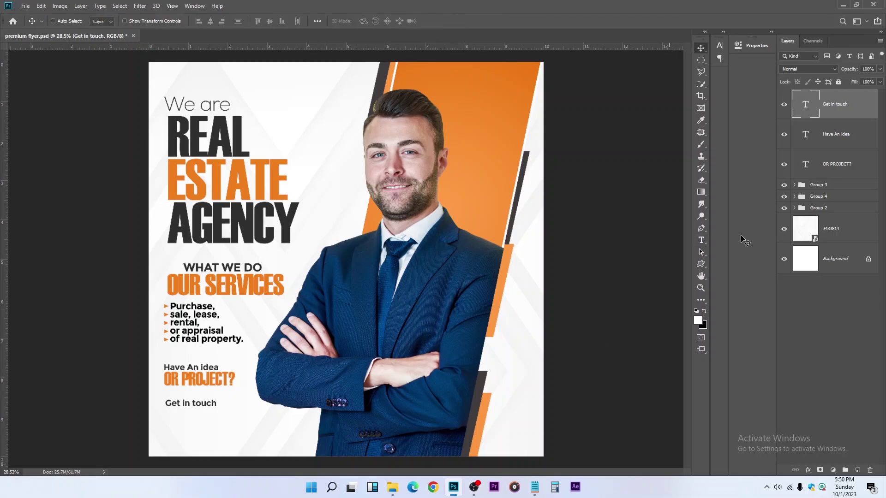
pyautogui.rightClick(699, 266)
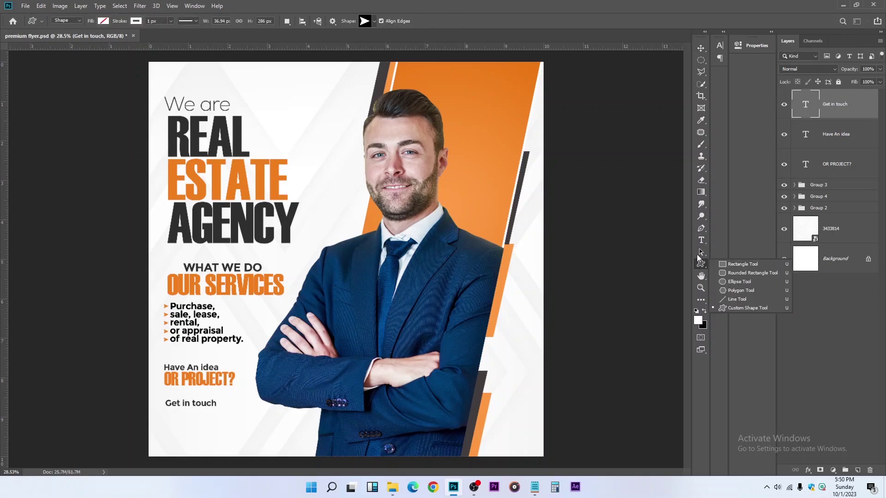
pyautogui.click(733, 275)
pyautogui.moveTo(162, 412); pyautogui.dragTo(259, 431)
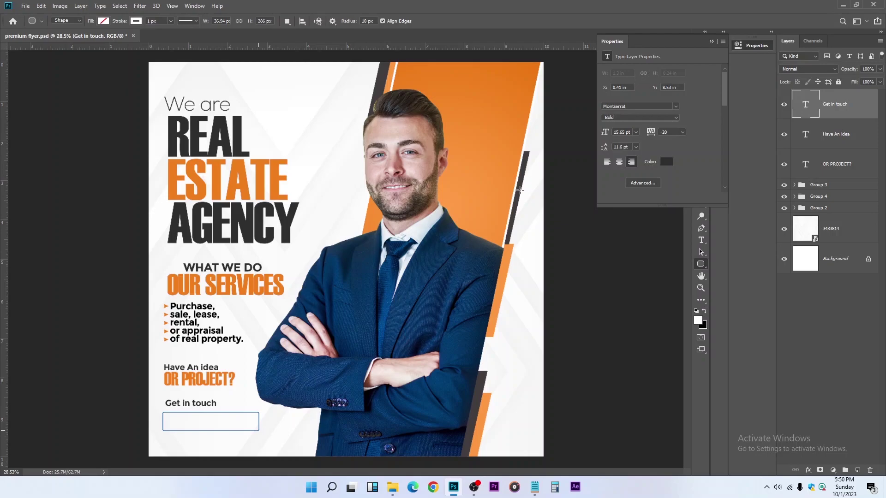
pyautogui.click(621, 134)
pyautogui.write('60')
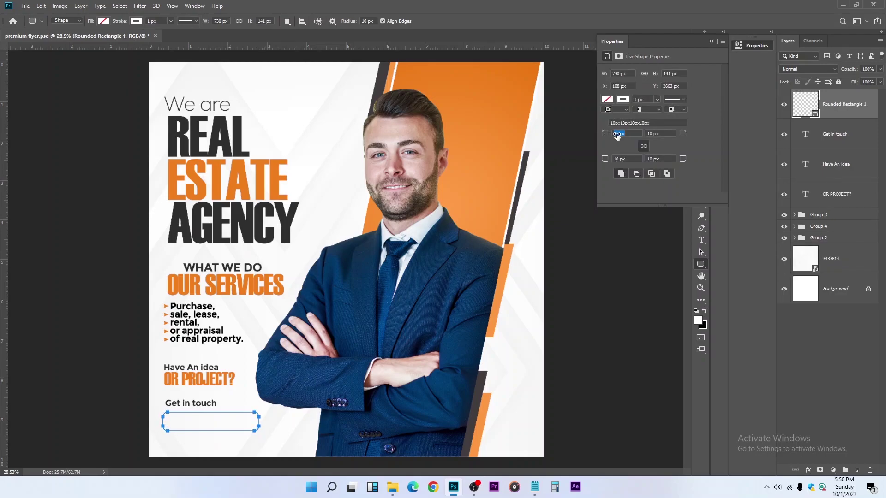
pyautogui.press('Return')
# Fill the button with the flyer's orange, remove its outline, and start a new text layer beside it.
pyautogui.click(607, 99)
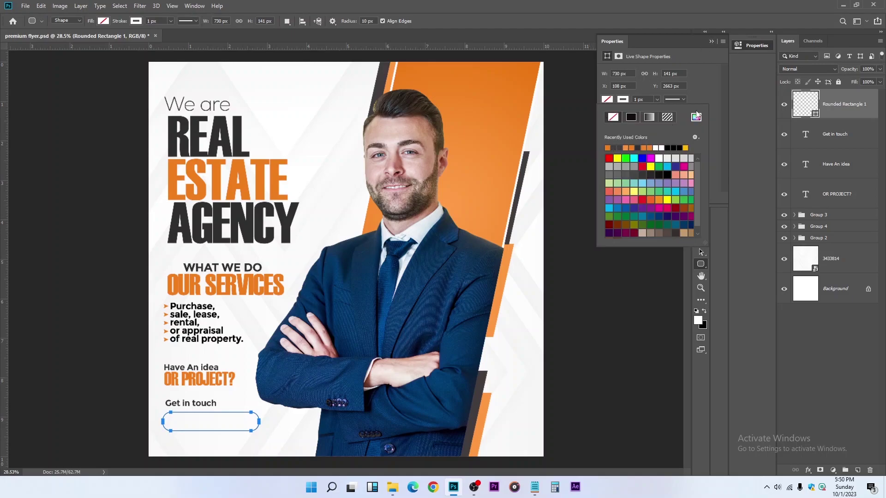
pyautogui.click(697, 116)
pyautogui.click(389, 212)
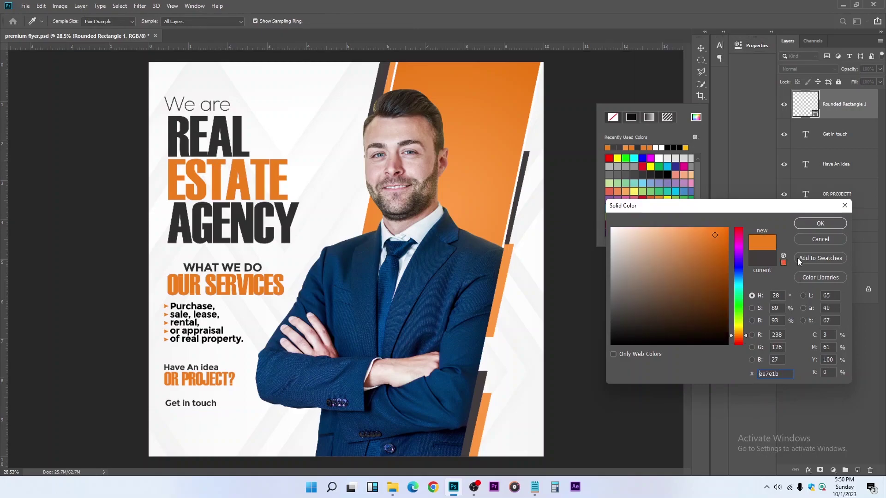
pyautogui.click(804, 223)
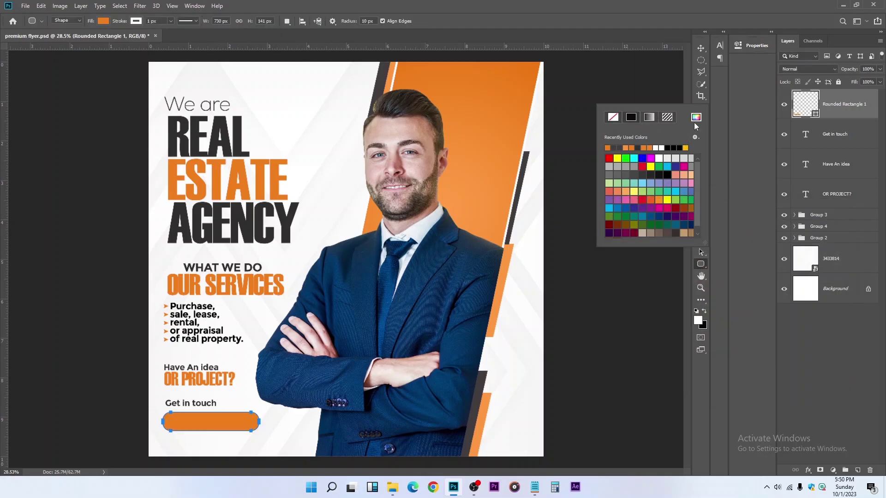
pyautogui.click(136, 21)
pyautogui.click(136, 21)
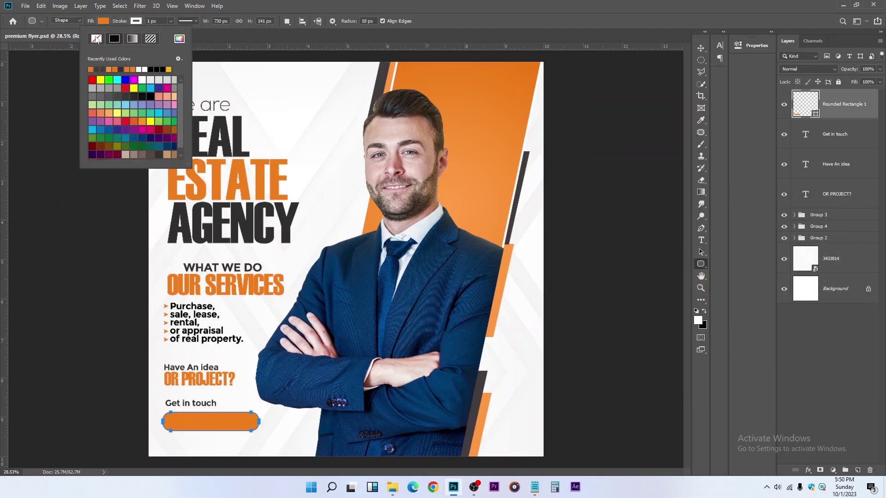
pyautogui.click(96, 39)
pyautogui.click(701, 48)
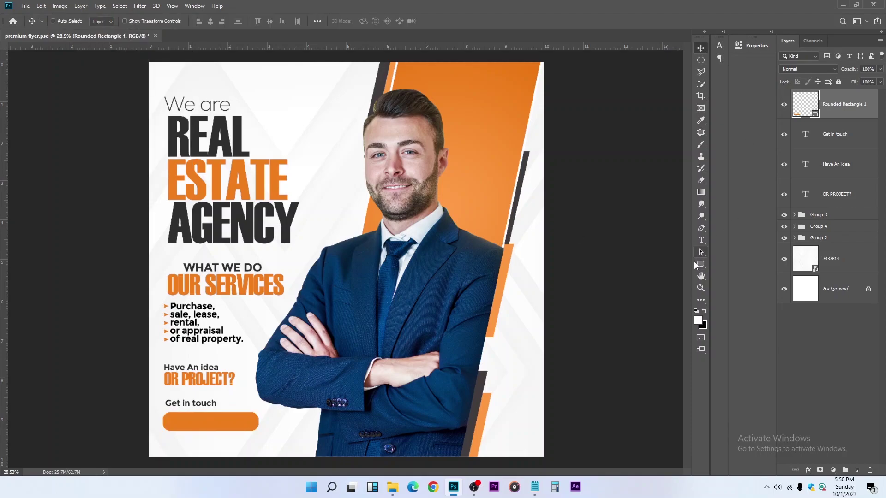
pyautogui.click(702, 241)
pyautogui.click(285, 419)
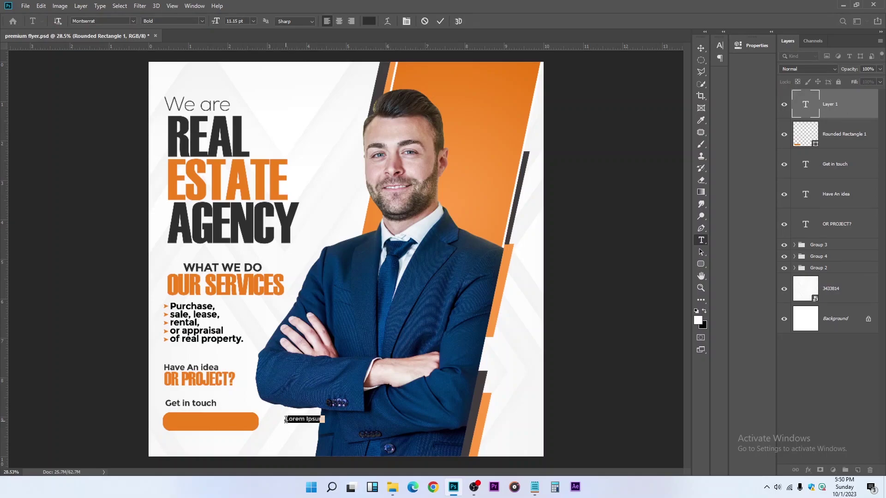
pyautogui.press('BackSpace')
pyautogui.click(701, 48)
pyautogui.moveTo(375, 439); pyautogui.dragTo(256, 421)
pyautogui.press('ctrl')
pyautogui.hotkey('ctrl', 't')
pyautogui.press('Return')
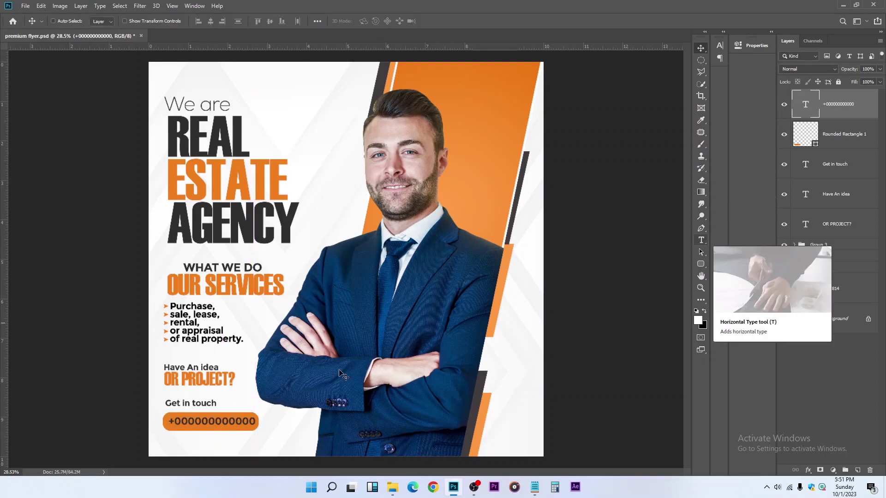
pyautogui.hotkey('alt', '[')
pyautogui.hotkey('alt', '[')
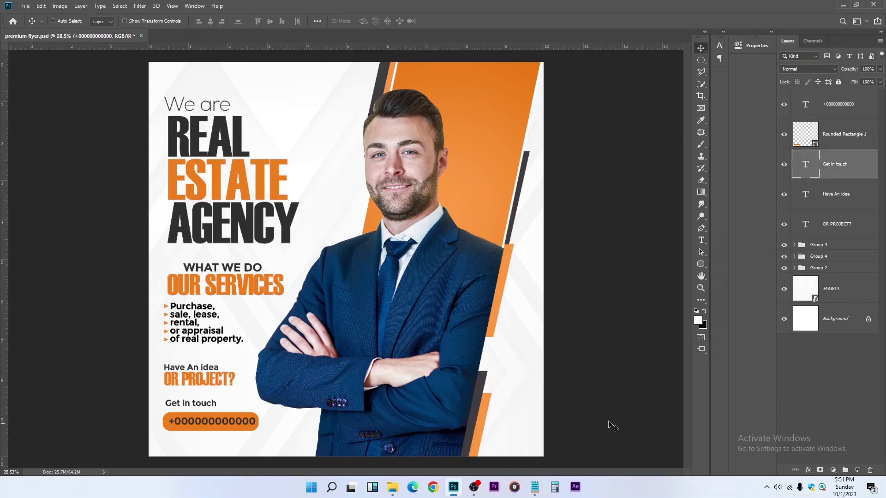
pyautogui.hotkey('shift', 'Down')
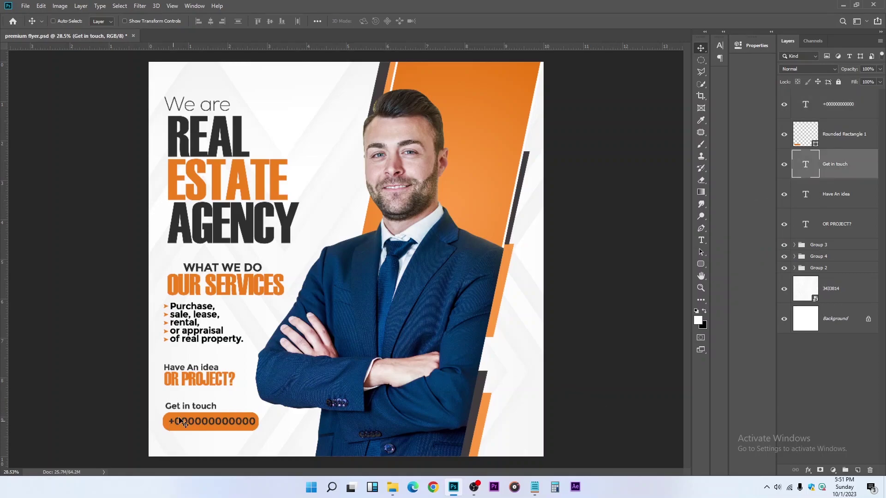
pyautogui.moveTo(233, 408); pyautogui.dragTo(272, 434)
pyautogui.press('t')
pyautogui.write('www.we')
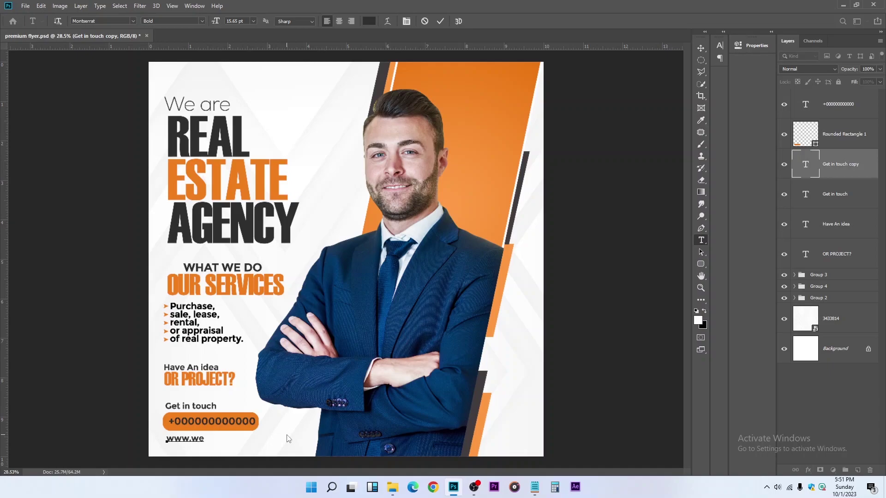
pyautogui.write('bsite.com')
pyautogui.click(438, 21)
pyautogui.click(701, 49)
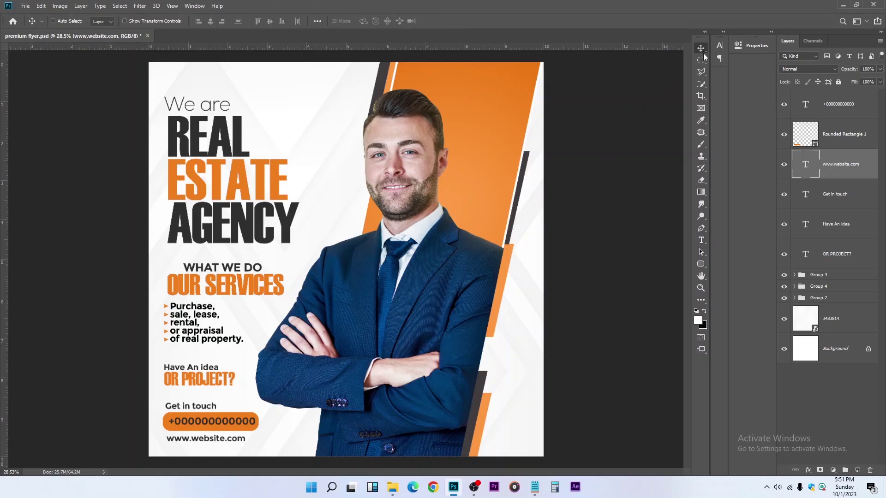
pyautogui.hotkey('shift', 'Up')
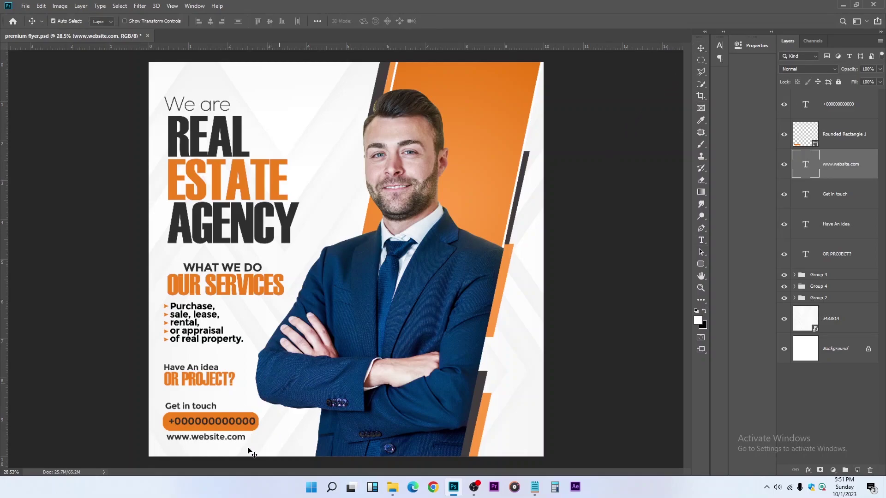
pyautogui.hotkey('ctrl', 't')
# Shrink the website line to about 88% and save the flyer.
pyautogui.moveTo(246, 442); pyautogui.dragTo(236, 441)
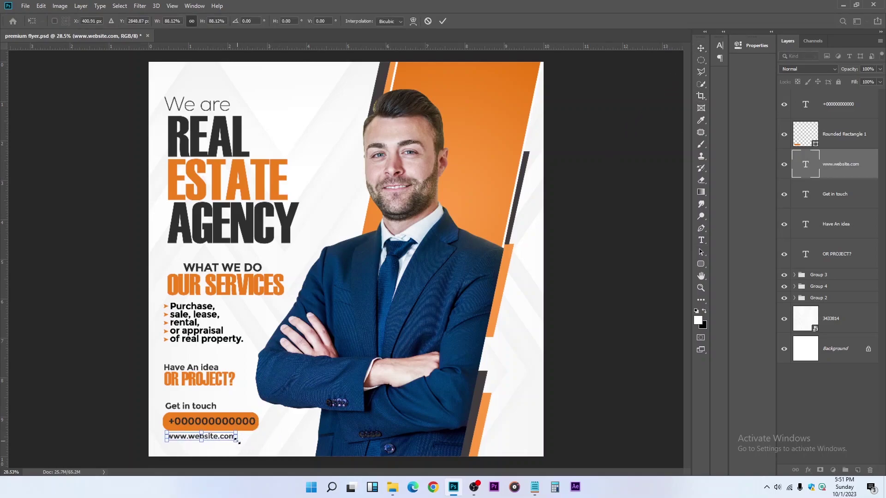
pyautogui.press('Return')
pyautogui.scroll(-3, 293, 386)
pyautogui.scroll(2, 292, 386)
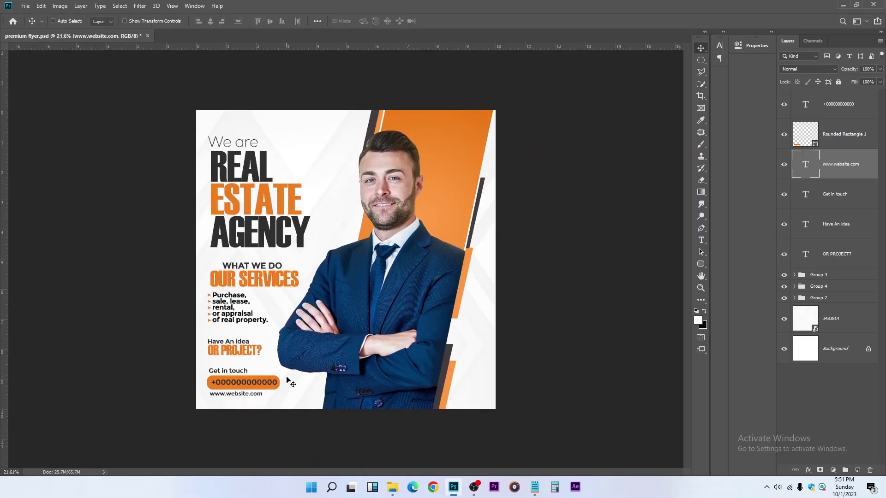
pyautogui.scroll(1, 400, 319)
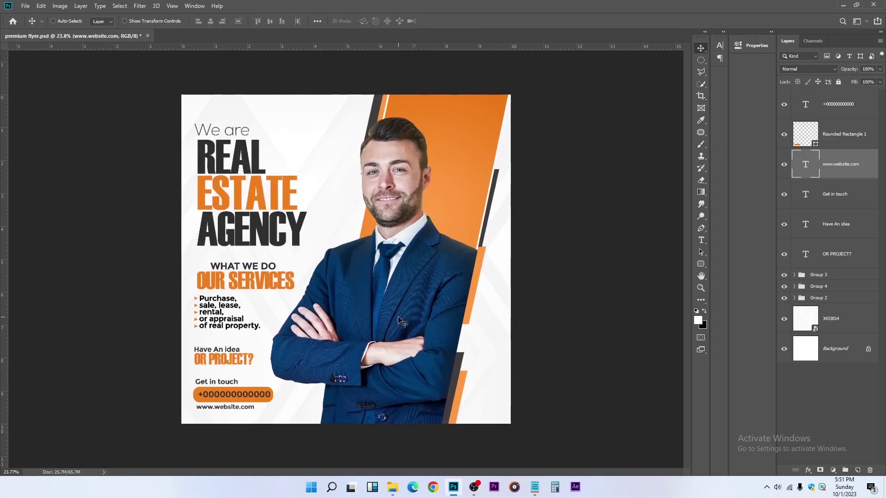
pyautogui.hotkey('ctrl', 's')
# Scale the left text column layers up slightly and shift them a little right.
pyautogui.click(815, 101)
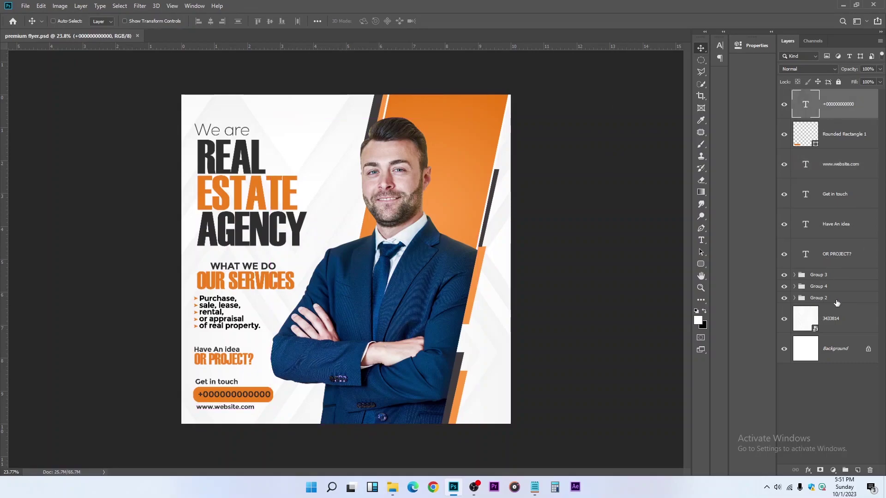
pyautogui.keyDown('shift'); pyautogui.click(837, 299); pyautogui.keyUp('shift')
pyautogui.click(784, 298)
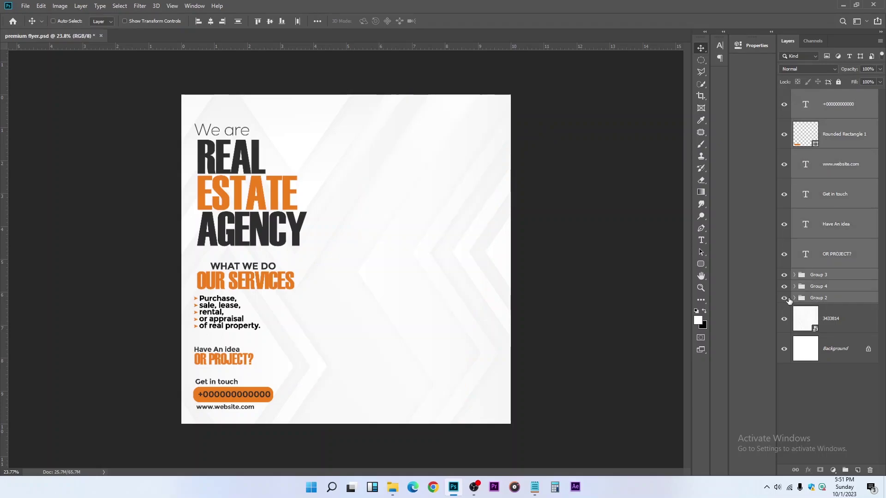
pyautogui.click(788, 299)
pyautogui.keyDown('ctrl'); pyautogui.click(837, 299); pyautogui.keyUp('ctrl')
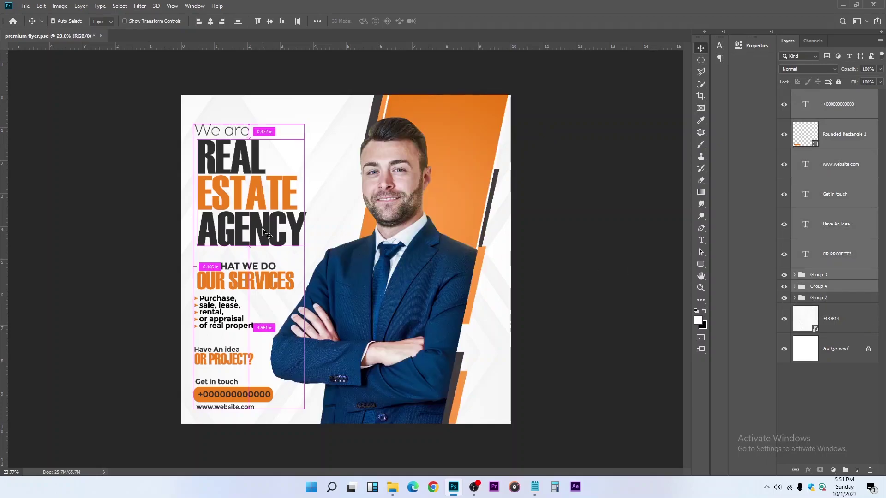
pyautogui.hotkey('ctrl', 't')
pyautogui.moveTo(305, 122); pyautogui.dragTo(313, 110)
pyautogui.press('Return')
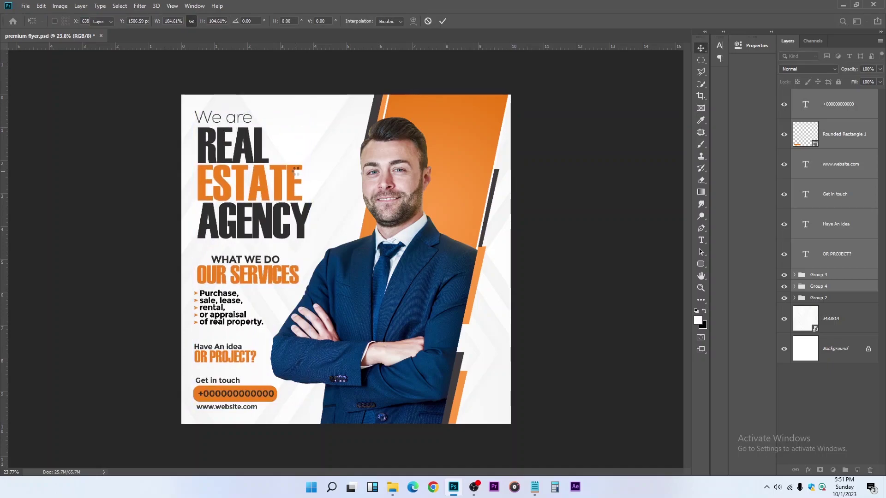
pyautogui.moveTo(296, 171); pyautogui.dragTo(298, 171)
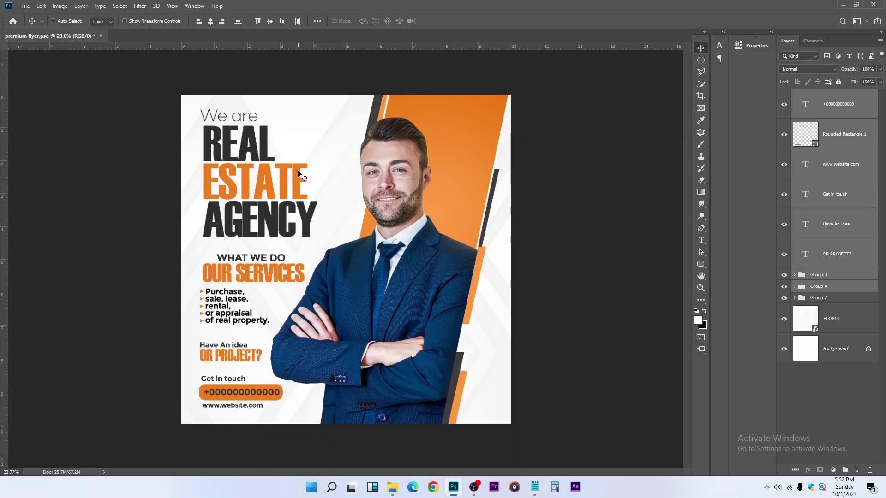
# Save premium flyer.psd, then save a JPEG copy with the default quality settings.
pyautogui.hotkey('ctrl', 's')
pyautogui.hotkey('ctrl', 'shift', 's')
pyautogui.click(102, 357)
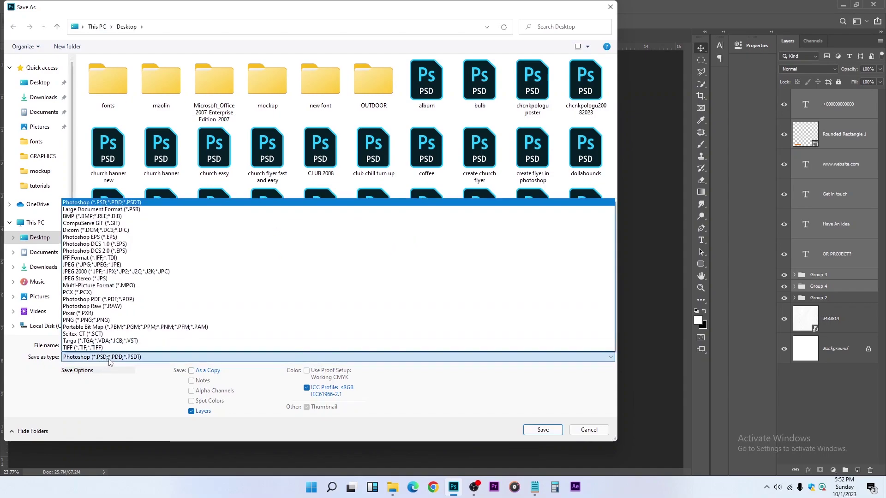
pyautogui.click(131, 266)
pyautogui.click(543, 430)
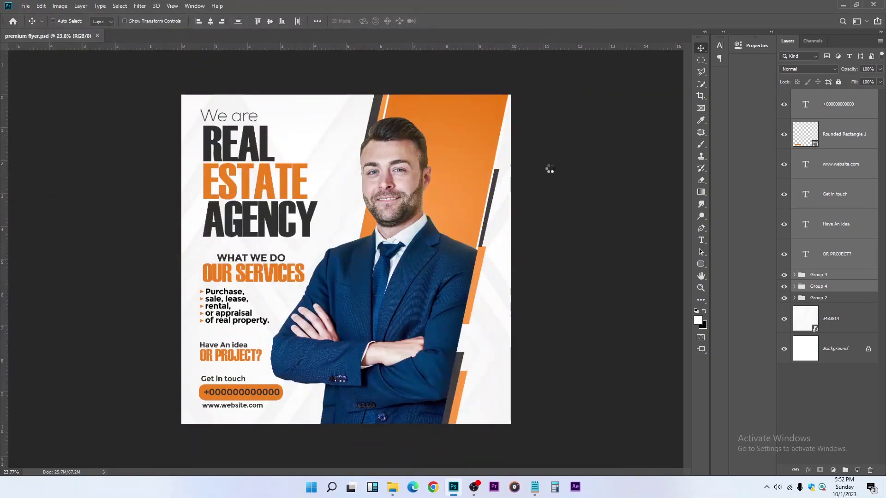
pyautogui.click(483, 123)
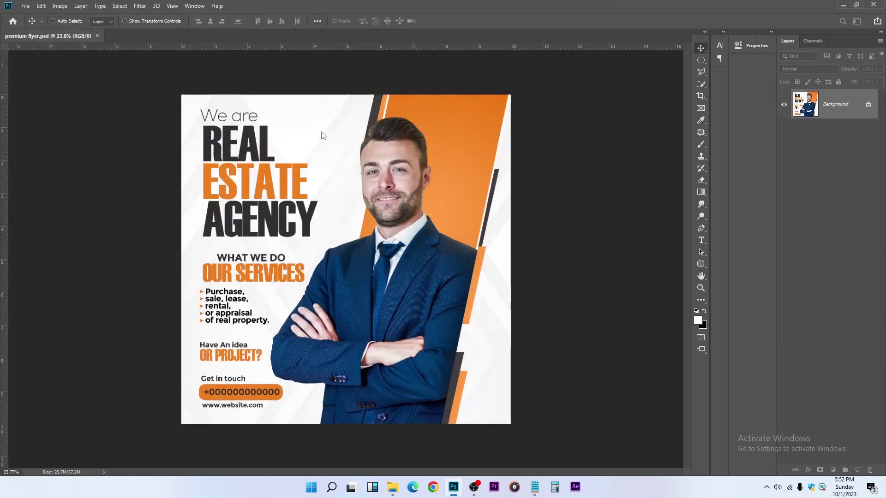
pyautogui.click(26, 6)
pyautogui.click(190, 103)
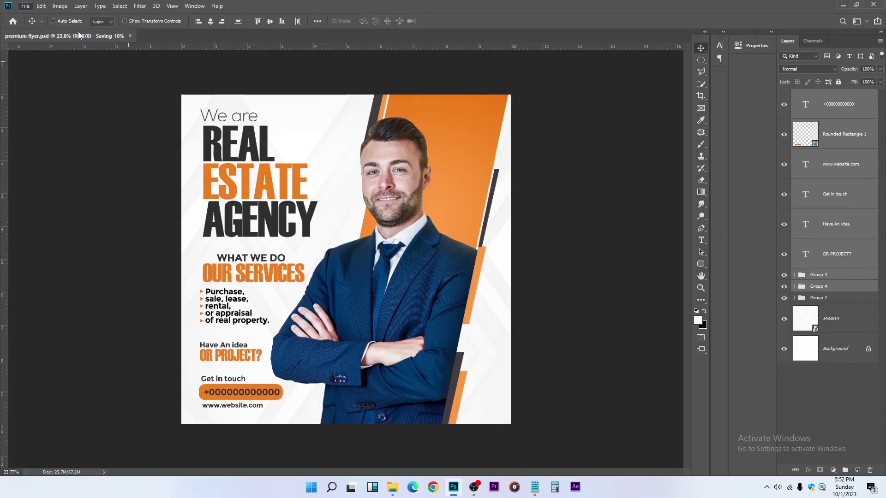
pyautogui.click(26, 5)
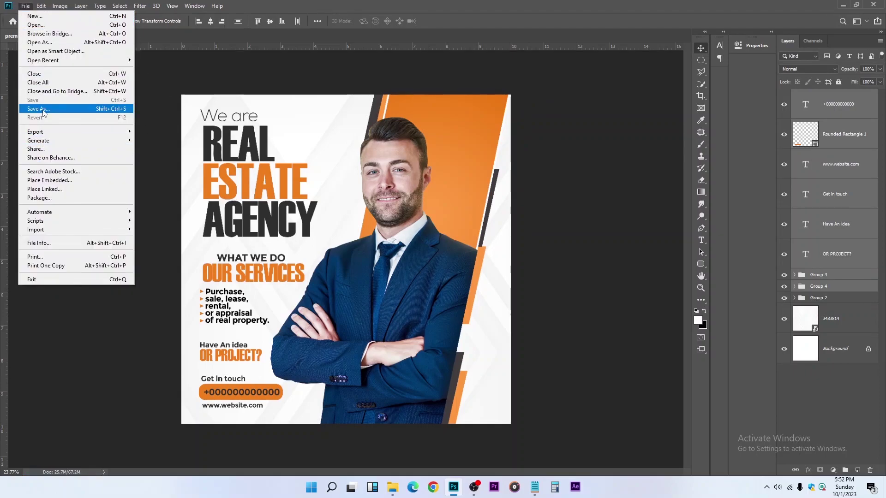
pyautogui.click(458, 83)
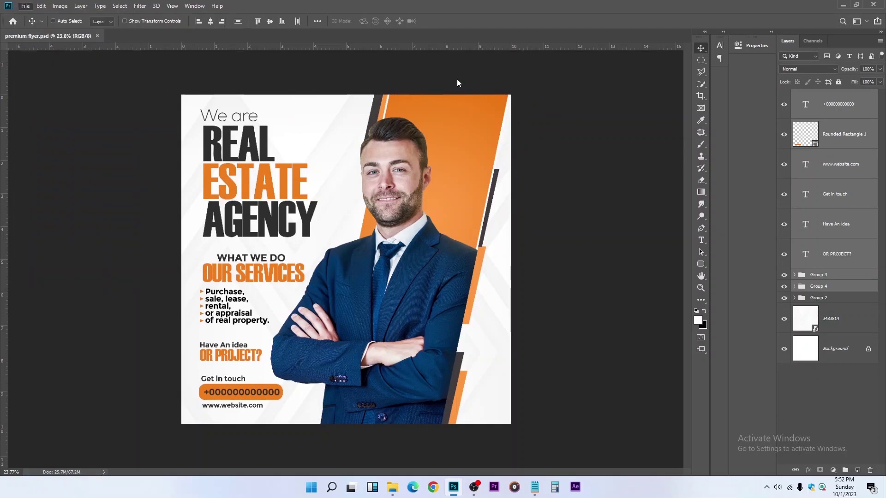
# Open the premium flyer JPEG from the Desktop in File Explorer to view it.
pyautogui.click(396, 488)
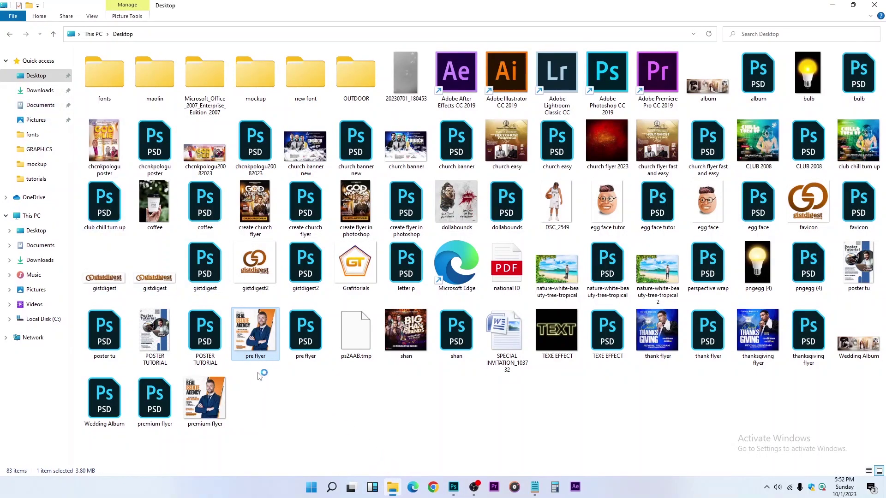
pyautogui.click(217, 400)
pyautogui.doubleClick(216, 397)
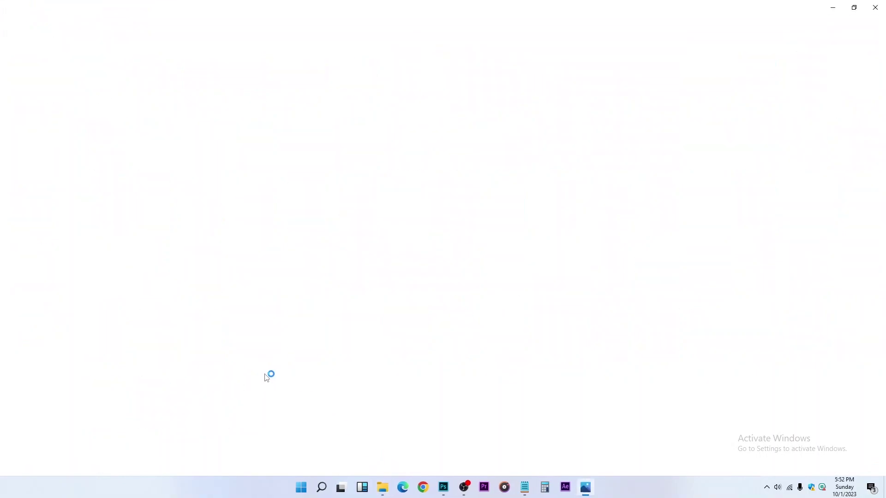